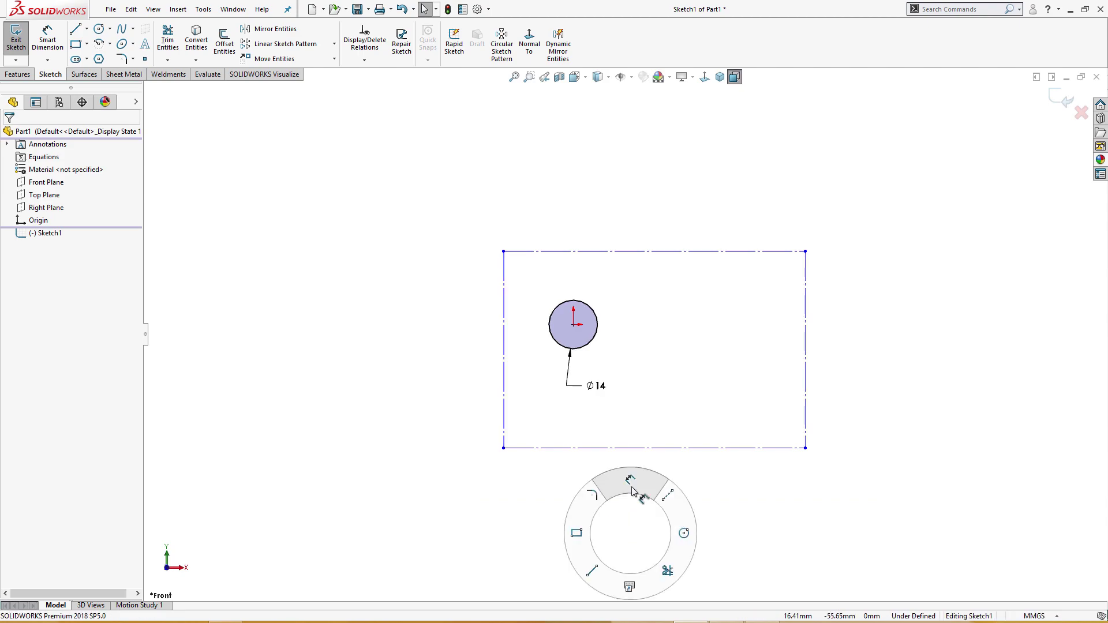
Open the equations manager and add a global variable A with the value 86
click(639, 449)
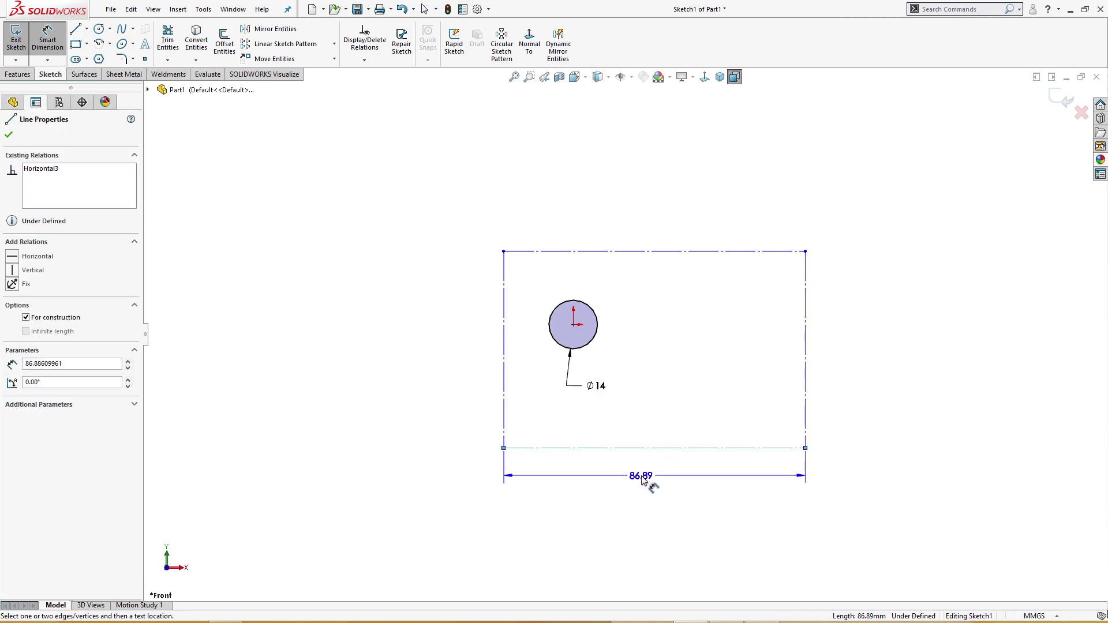
key(Escape)
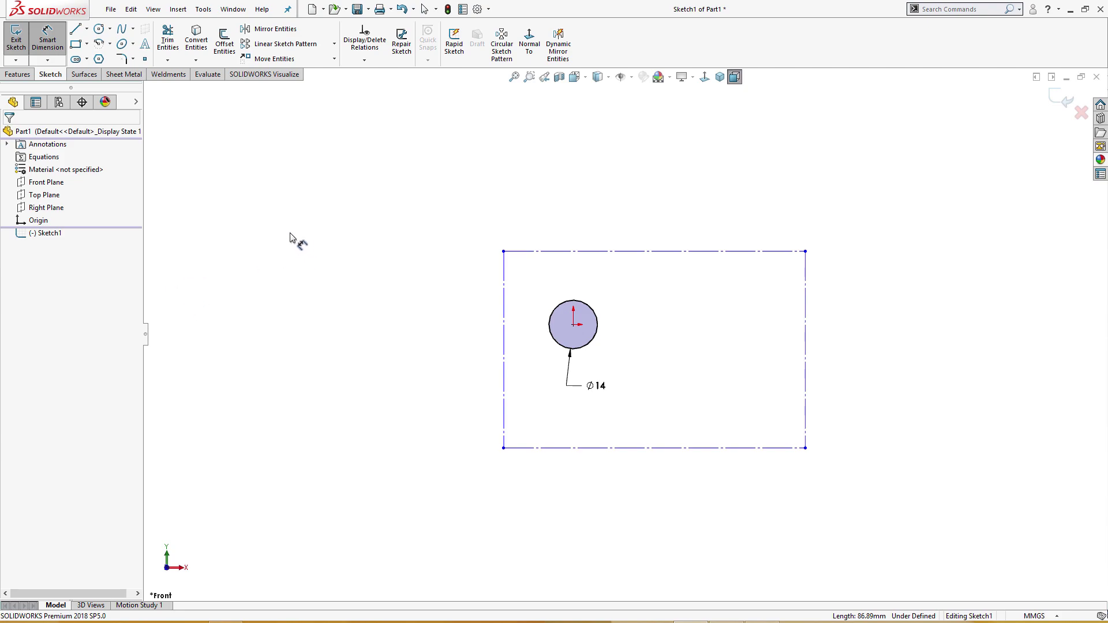
click(203, 10)
click(228, 437)
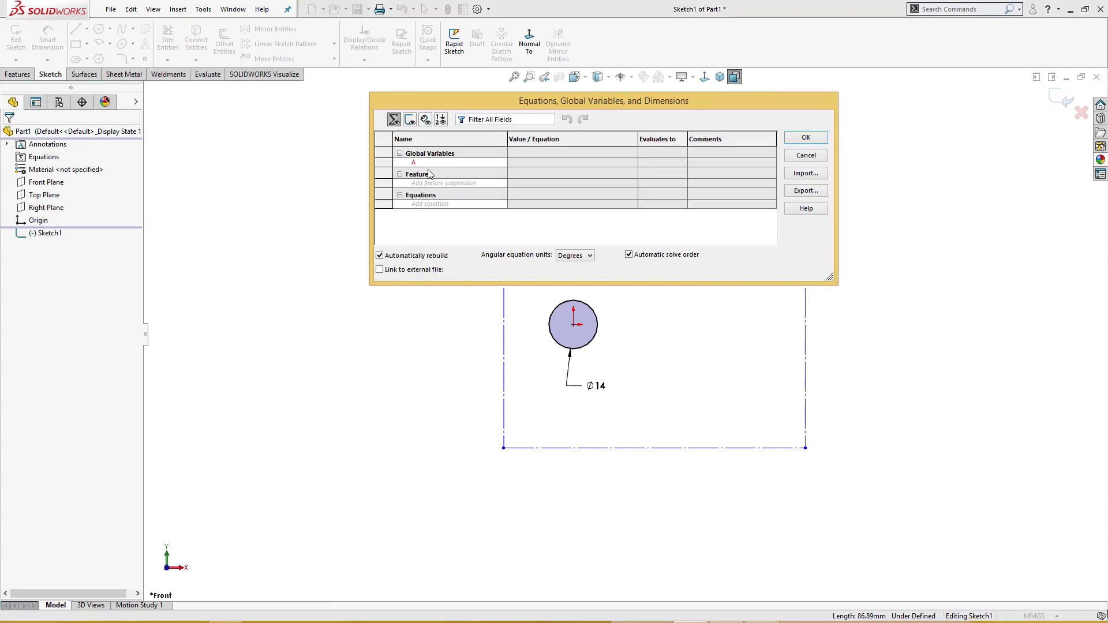
key(Tab)
text(6)
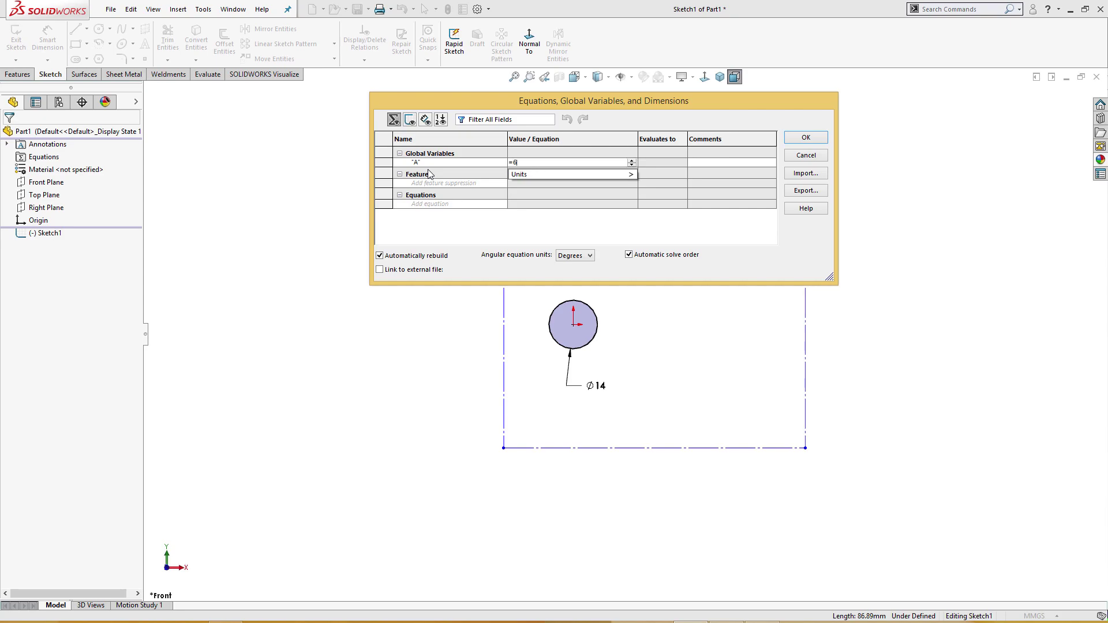
key(BackSpace)
text(86)
key(Tab)
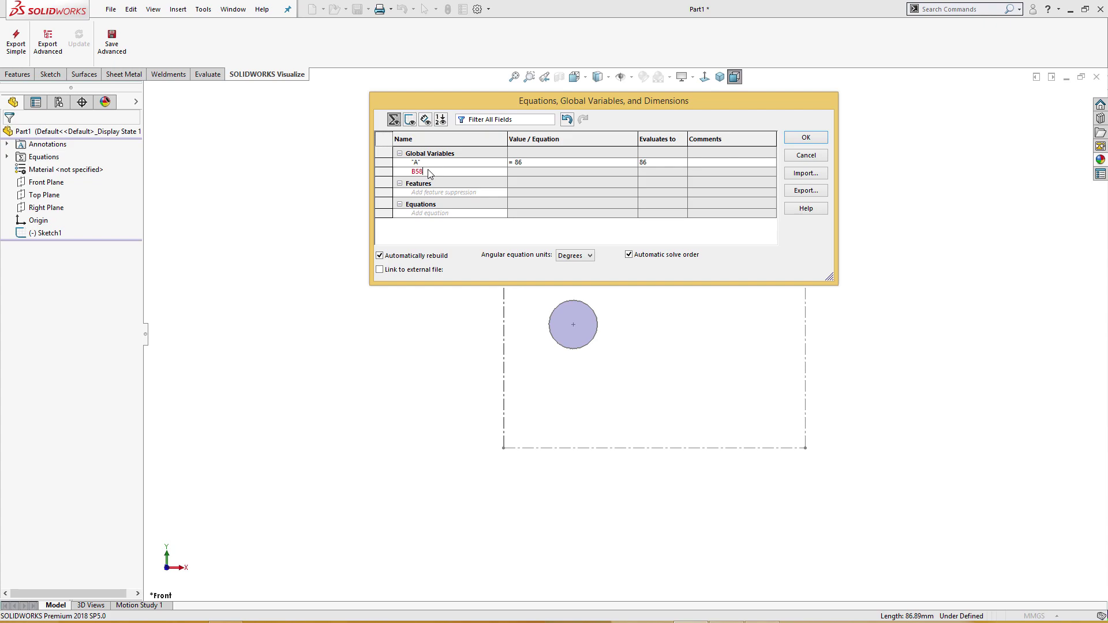
Add a global variable B with the value 58
click(429, 173)
text(B)
key(Tab)
text(= )
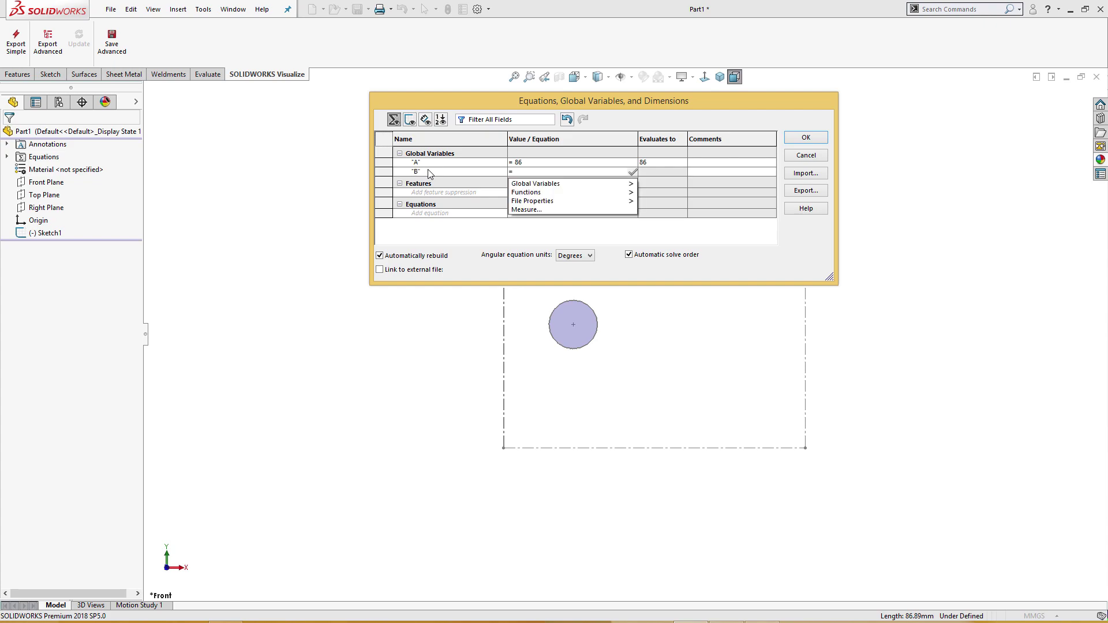
text(58)
key(Tab)
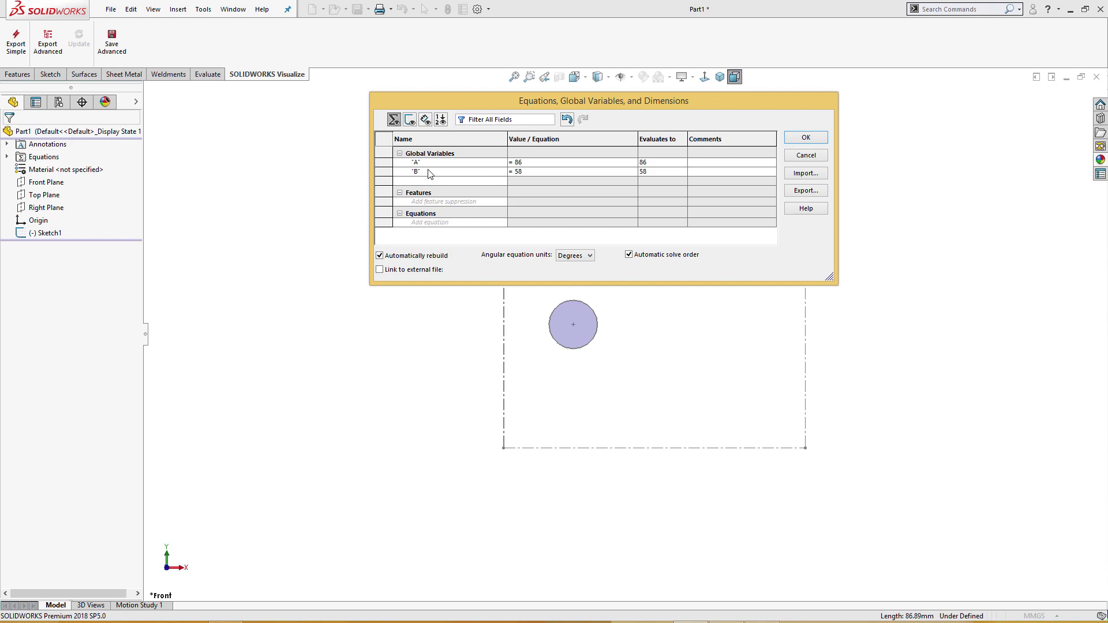
Add a global variable C with the value 44, accept the equations and check the variables listed in the model tree
text(C)
key(Tab)
text(=)
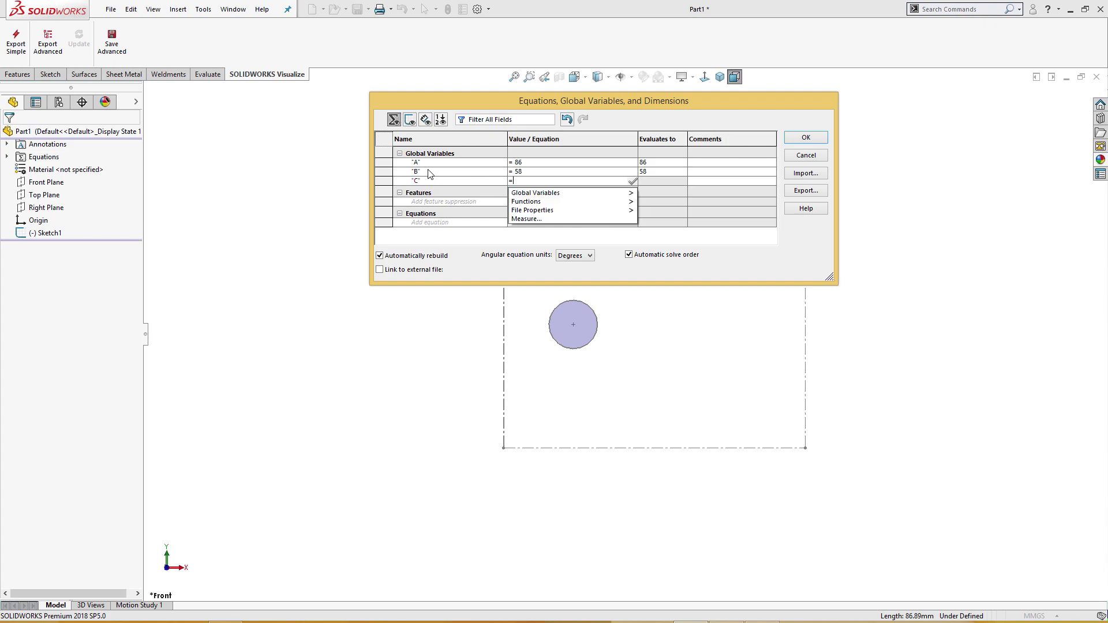
text(44)
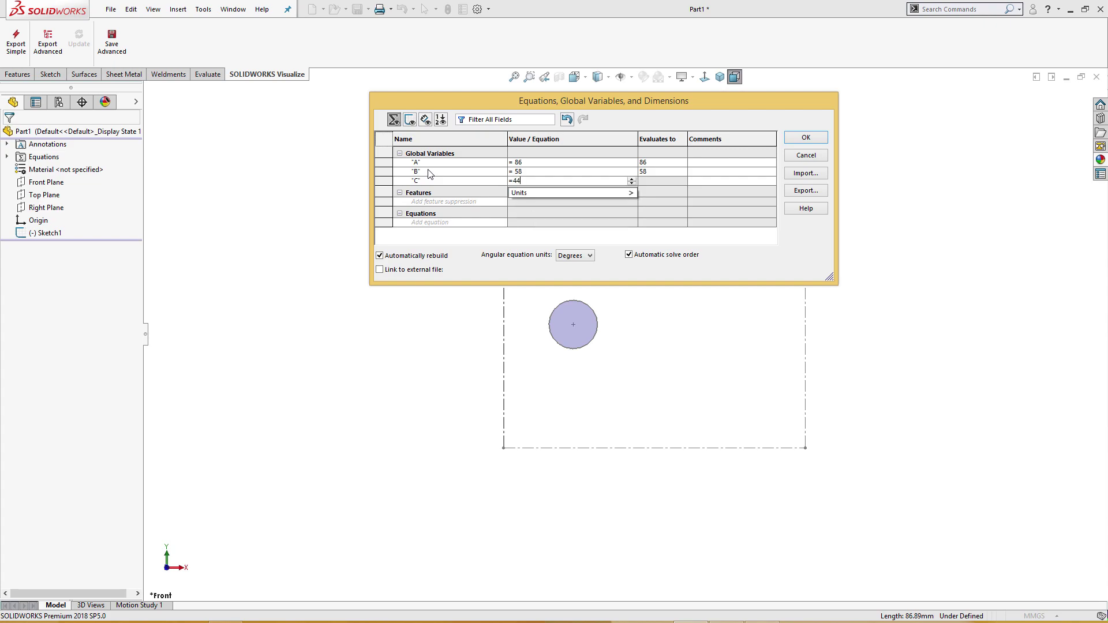
click(805, 137)
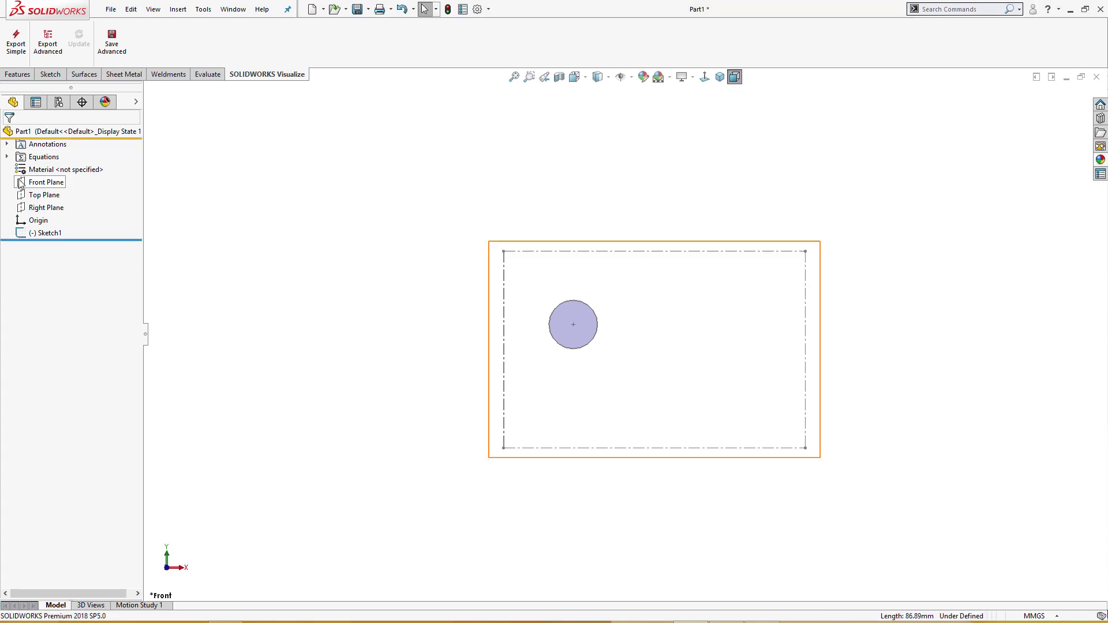
click(7, 157)
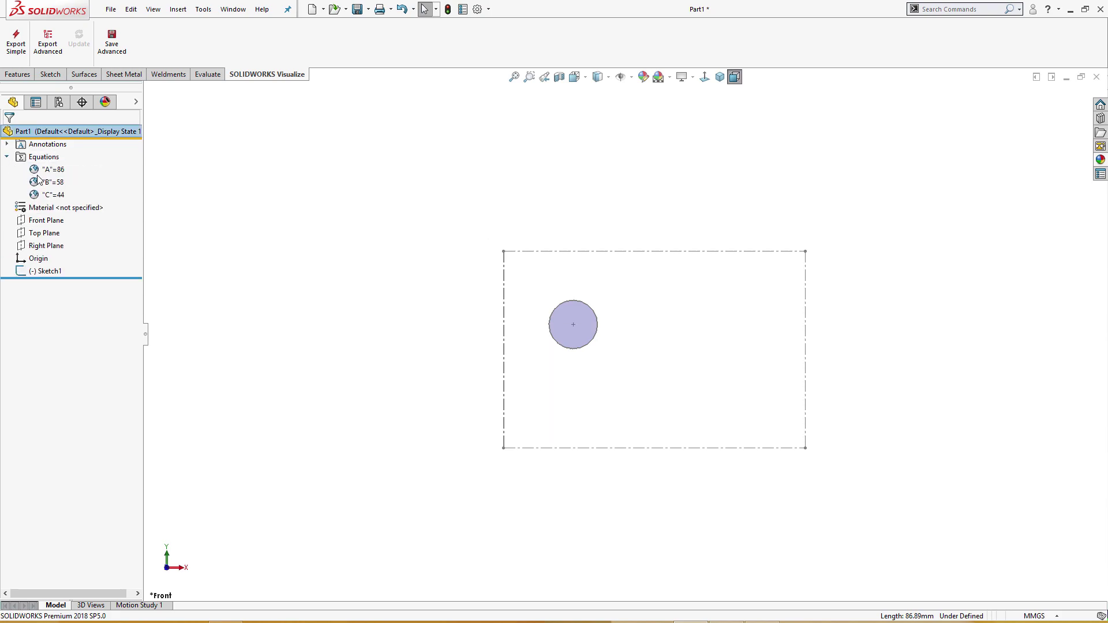
click(7, 157)
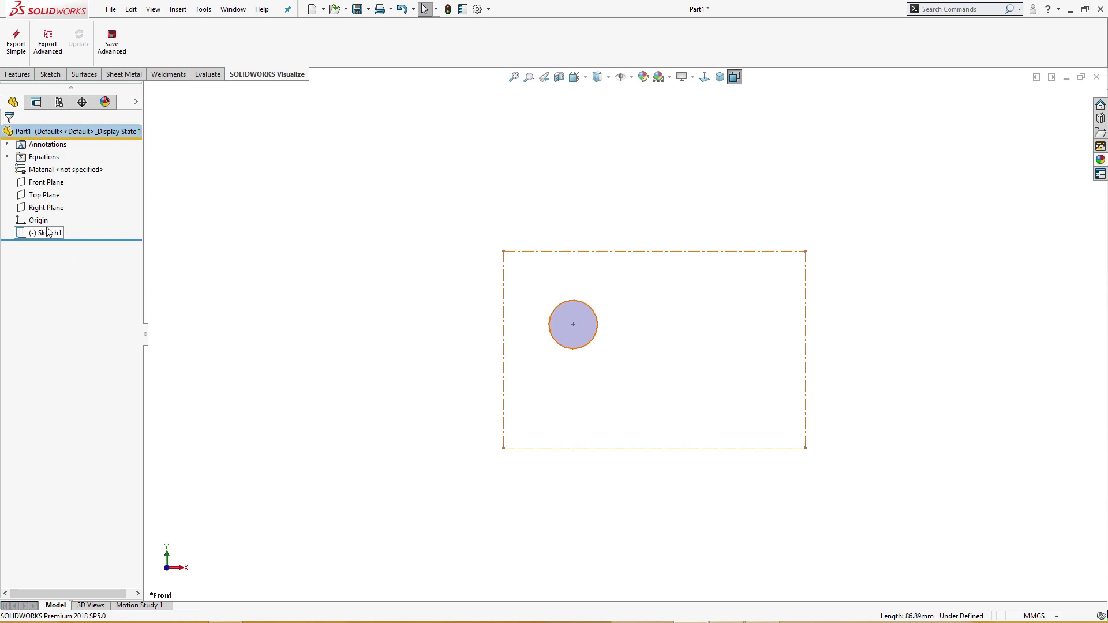
Reopen Sketch1 for editing and dimension the construction rectangle's bottom edge, linking its length to global variable A
click(48, 231)
click(55, 191)
right_drag(554, 372, 621, 326)
click(614, 427)
click(614, 458)
text(="A)
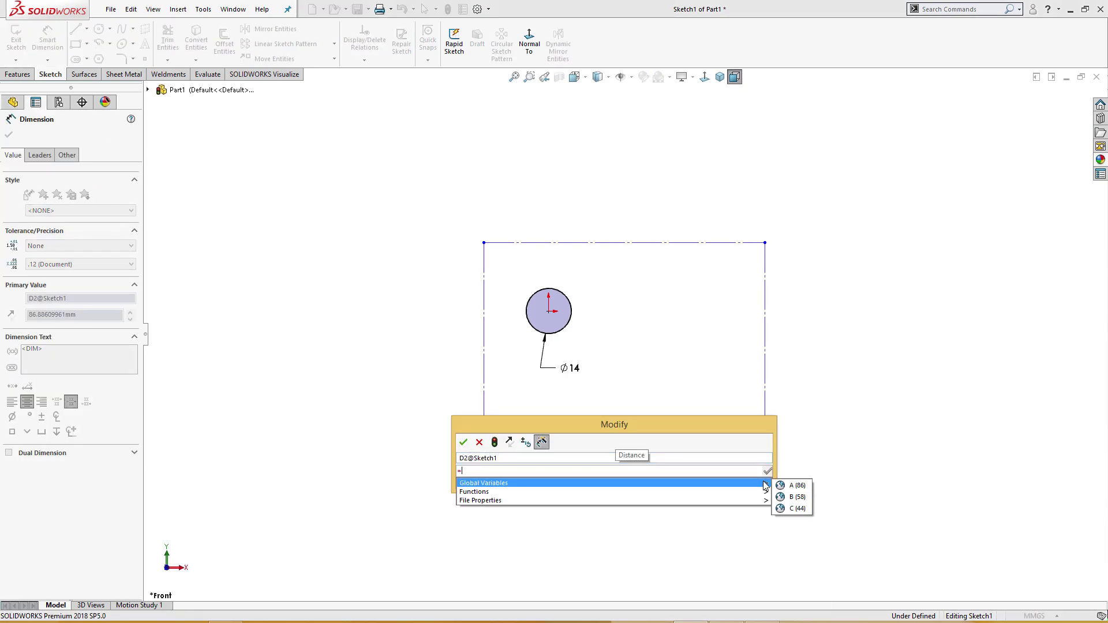
click(792, 486)
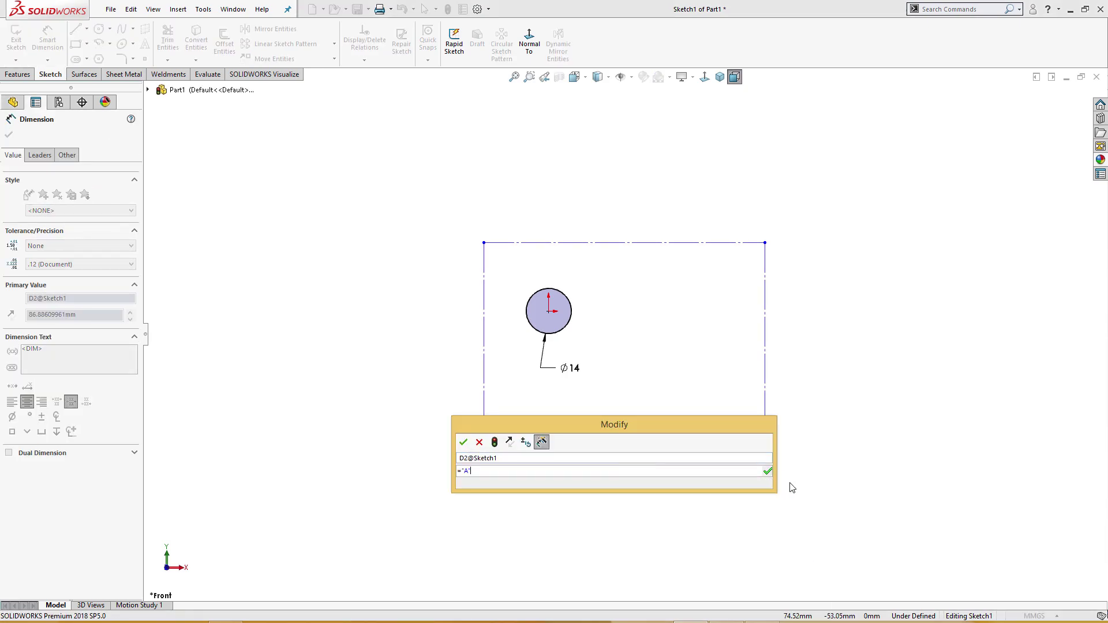
click(465, 443)
Dimension the construction rectangle's right edge and link its height to global variable B
click(763, 372)
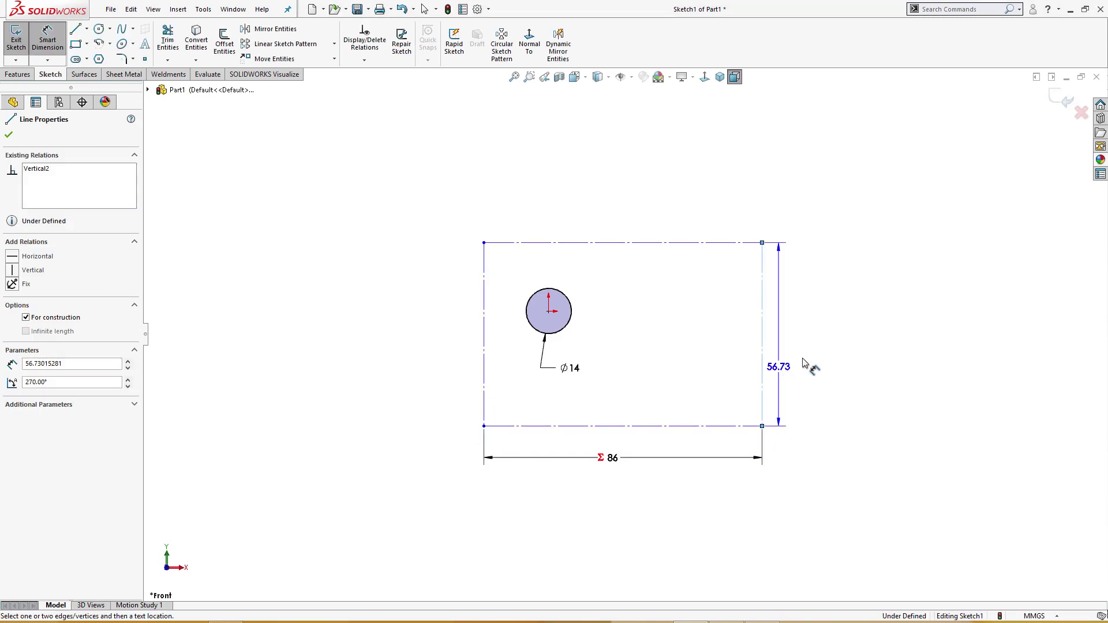
click(812, 360)
text(=)
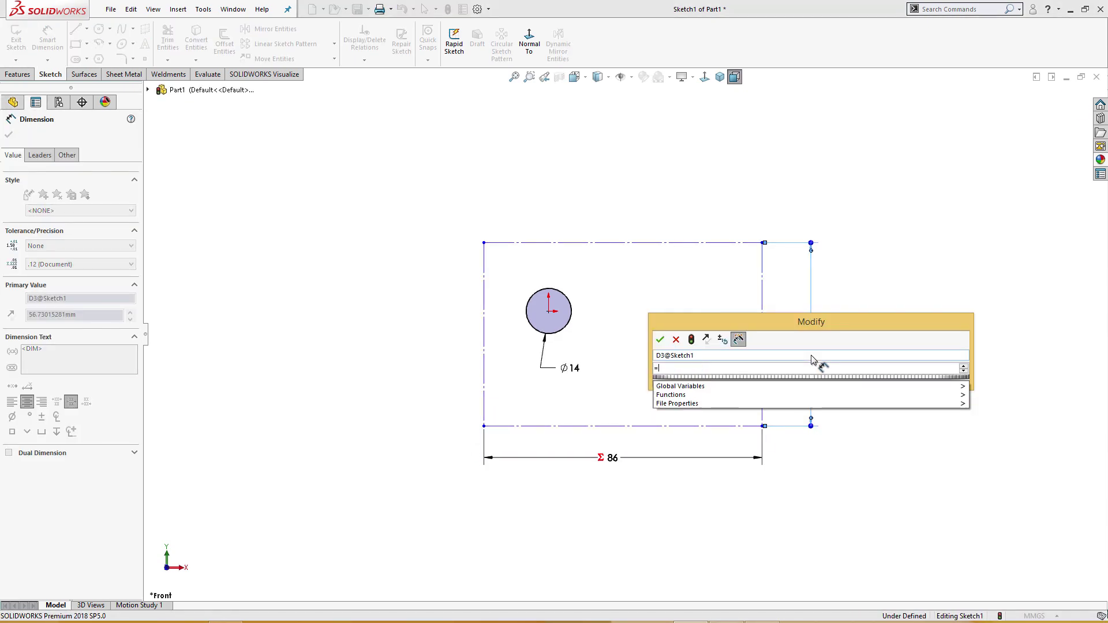
mouse_move(961, 380)
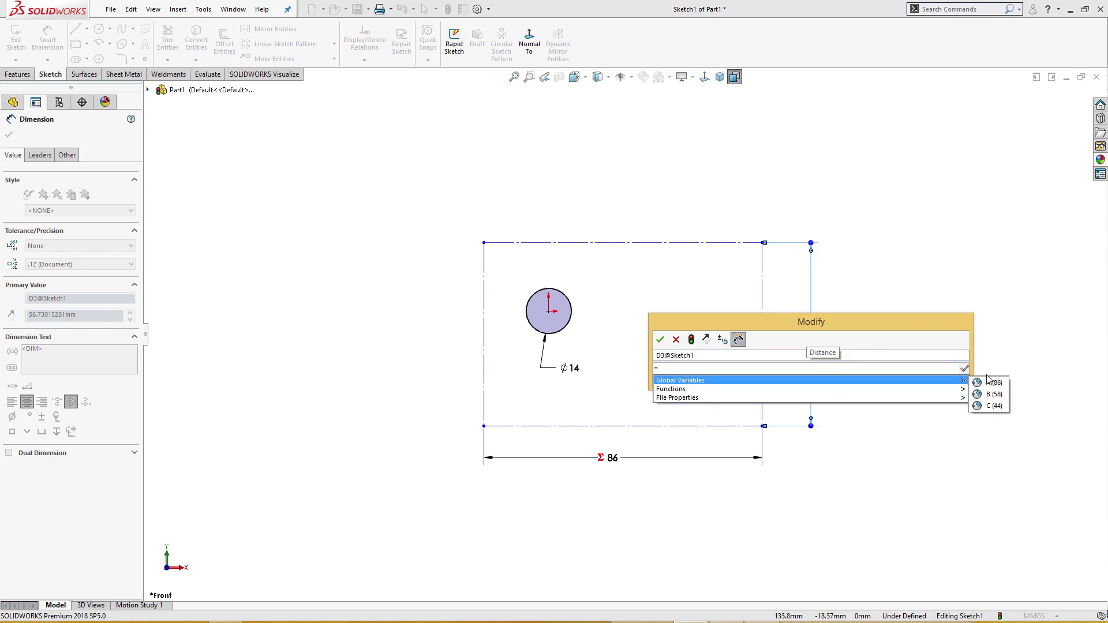
click(992, 394)
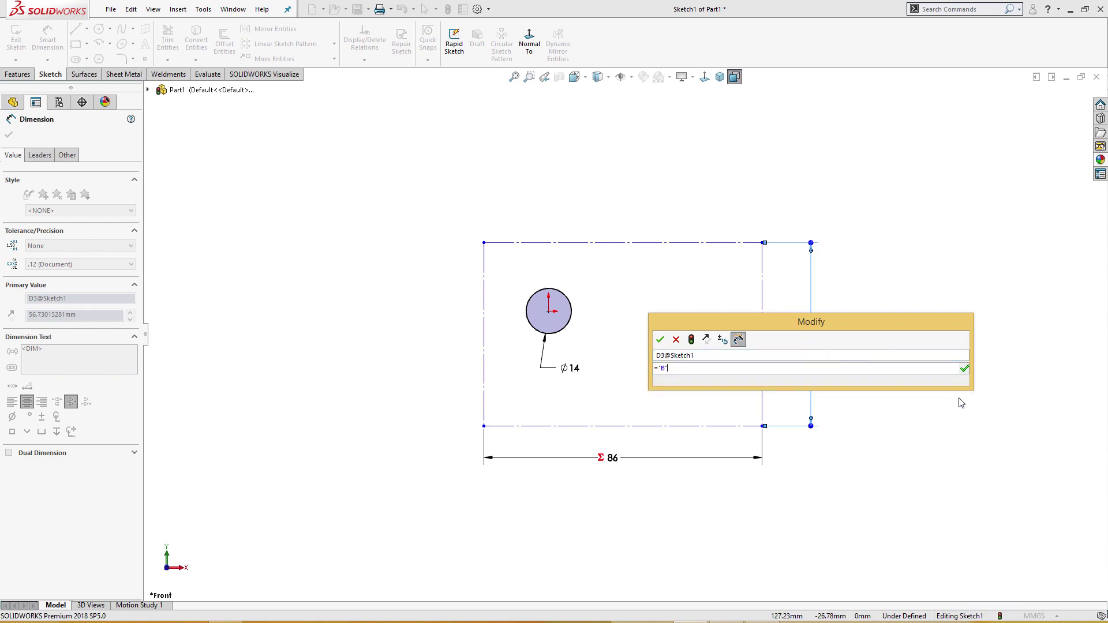
click(659, 340)
key(Escape)
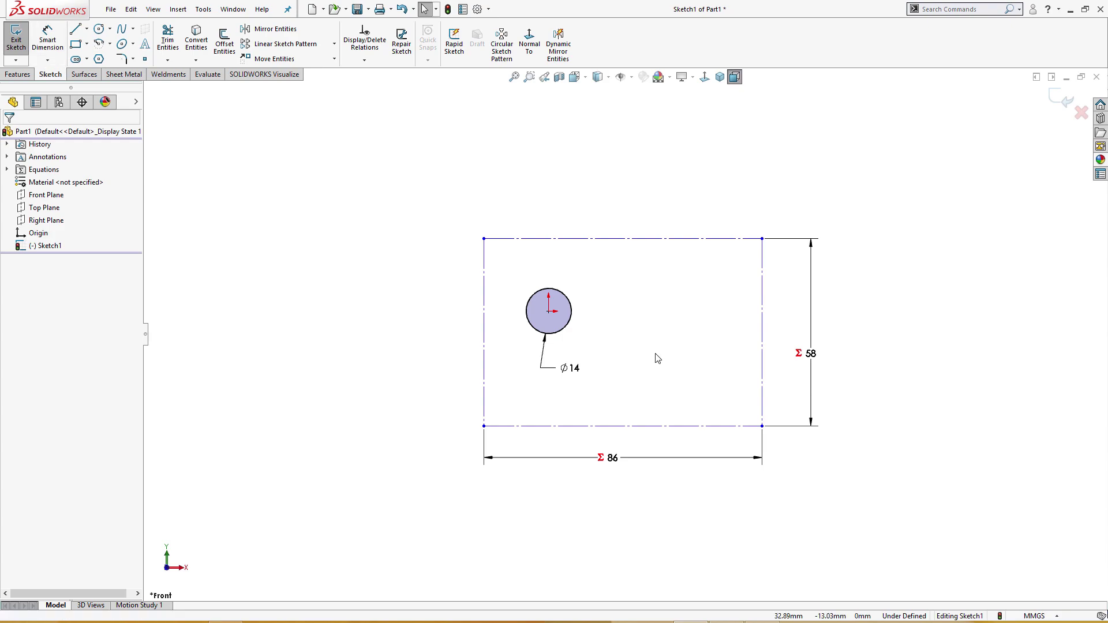
Sketch a horizontal line about 43 mm long below the circle, starting on the rectangle's left edge
right_drag(624, 266, 598, 299)
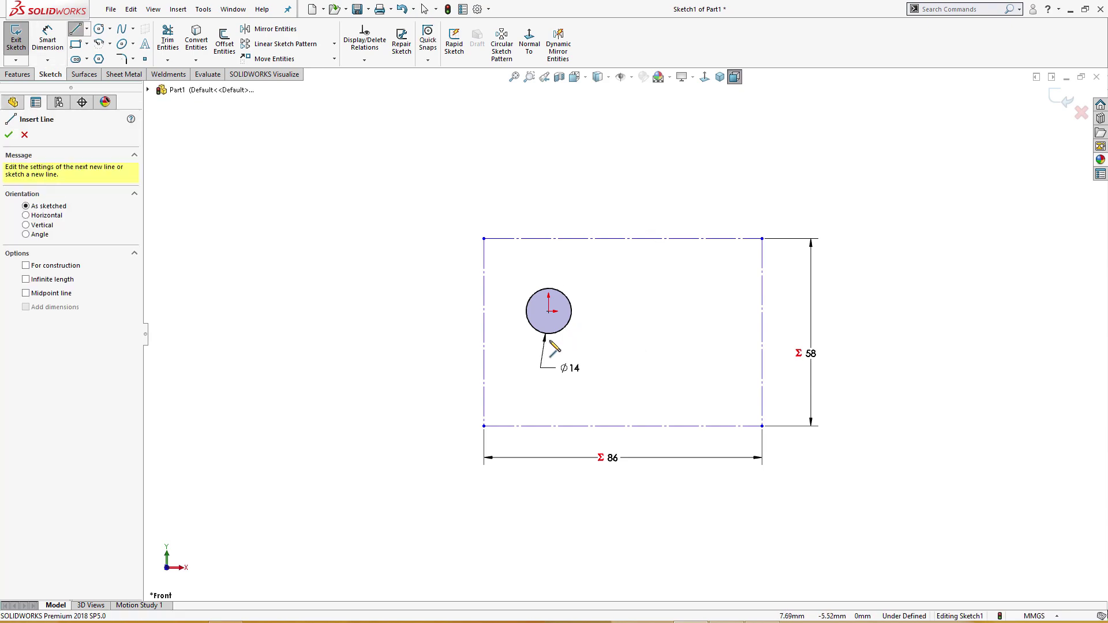
click(483, 366)
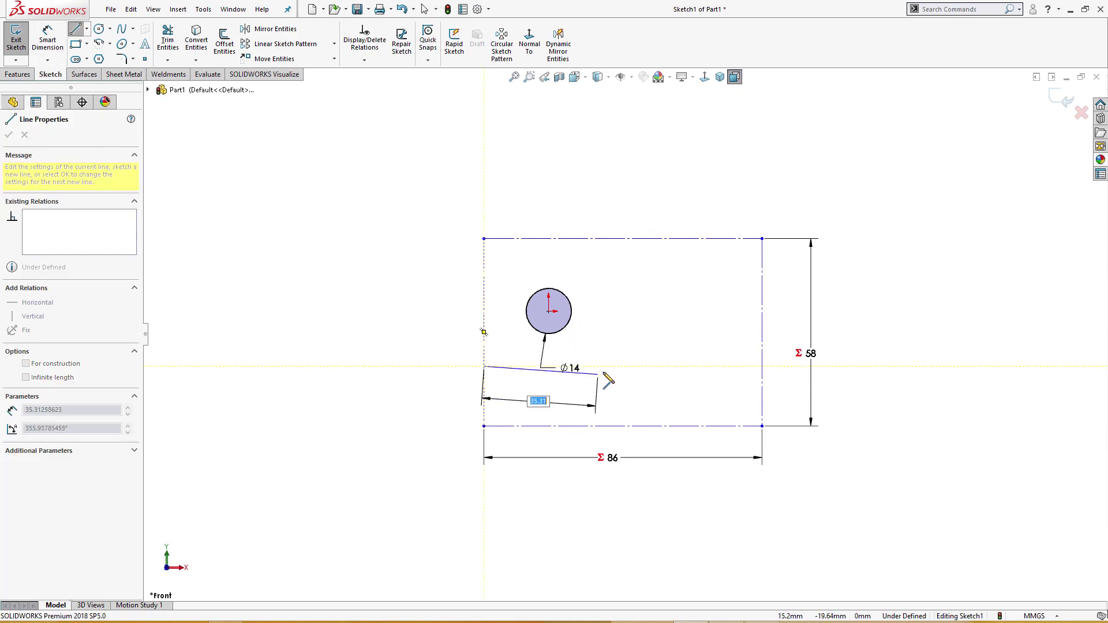
click(624, 367)
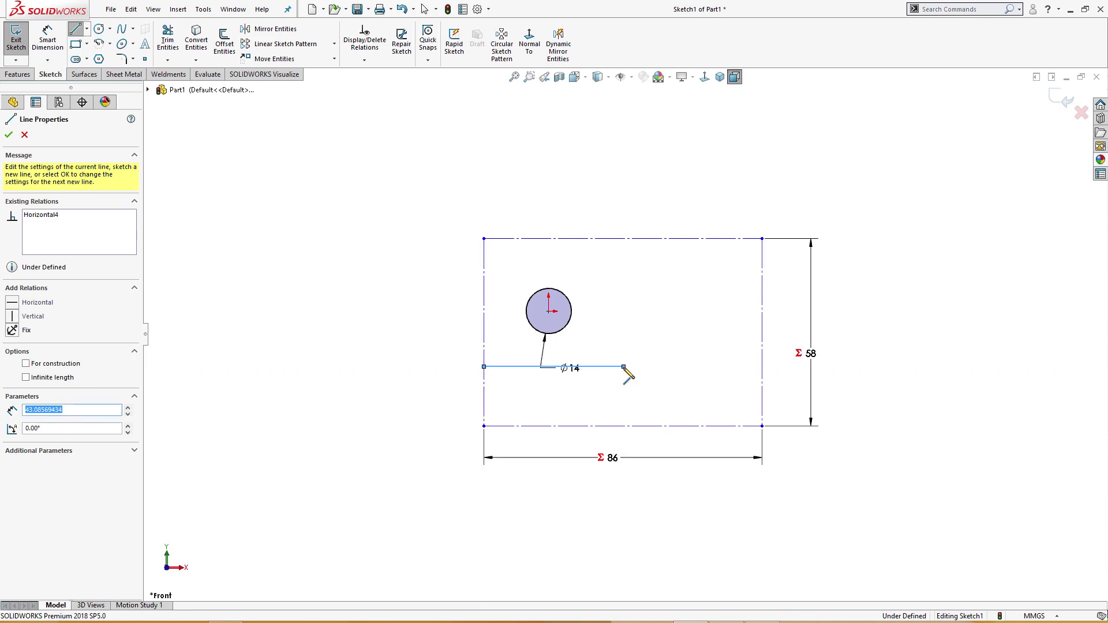
key(Escape)
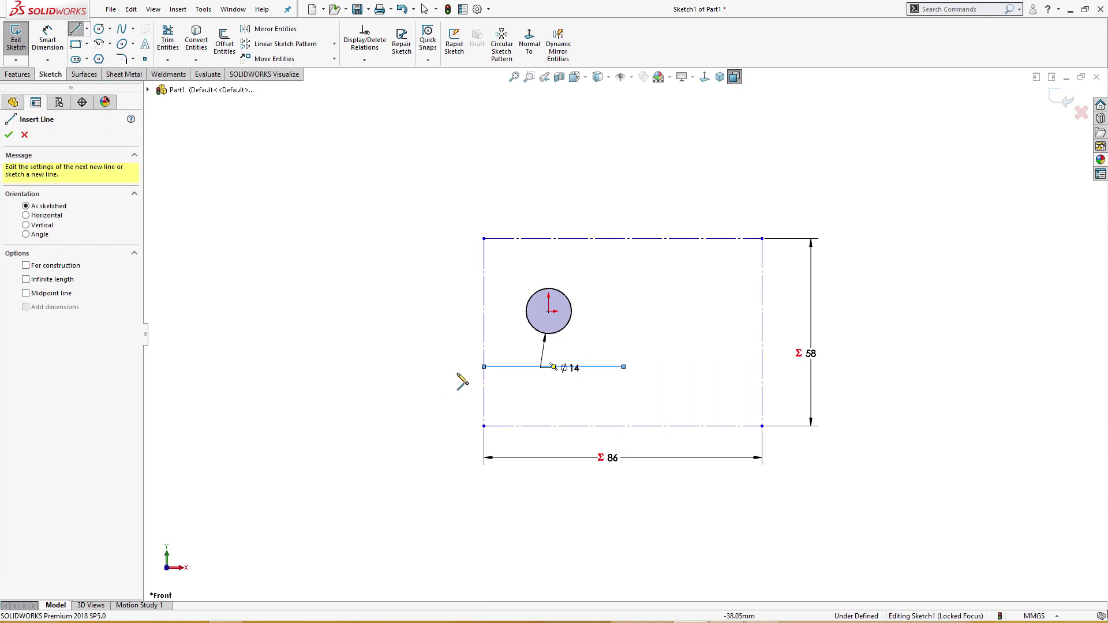
From that line's left end, sketch a vertical line up the rectangle's left edge and a horizontal line about 20 mm long ending above the circle's centre
click(484, 367)
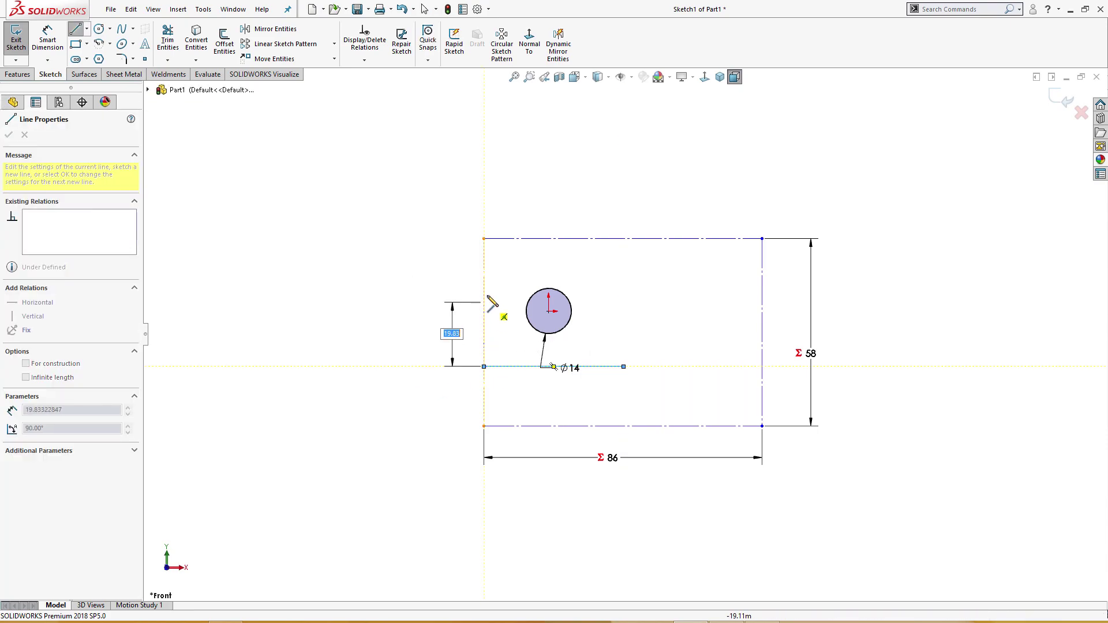
click(484, 268)
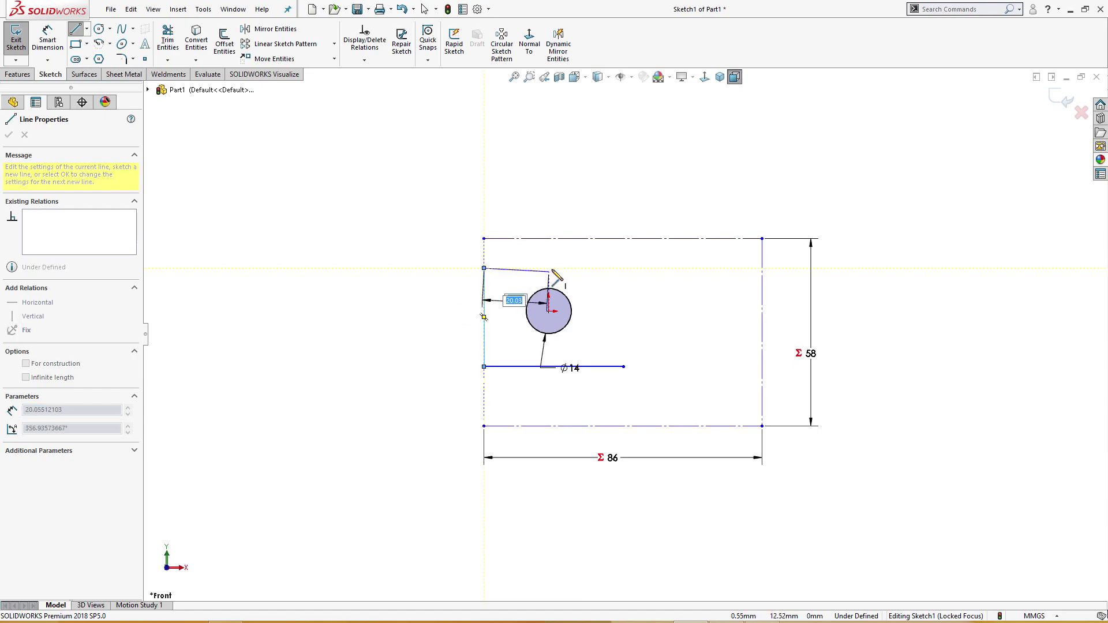
click(549, 268)
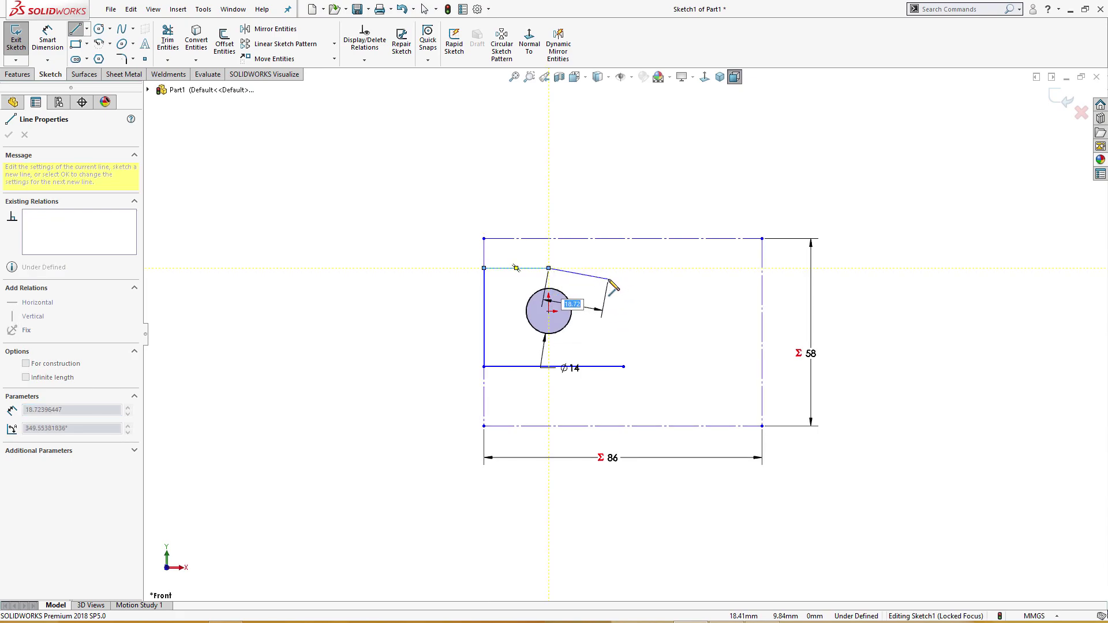
Continue the profile with a downward-sloping line about 19 mm long, an arc of about 22 mm radius, and a line to the rectangle's top-right corner
click(609, 280)
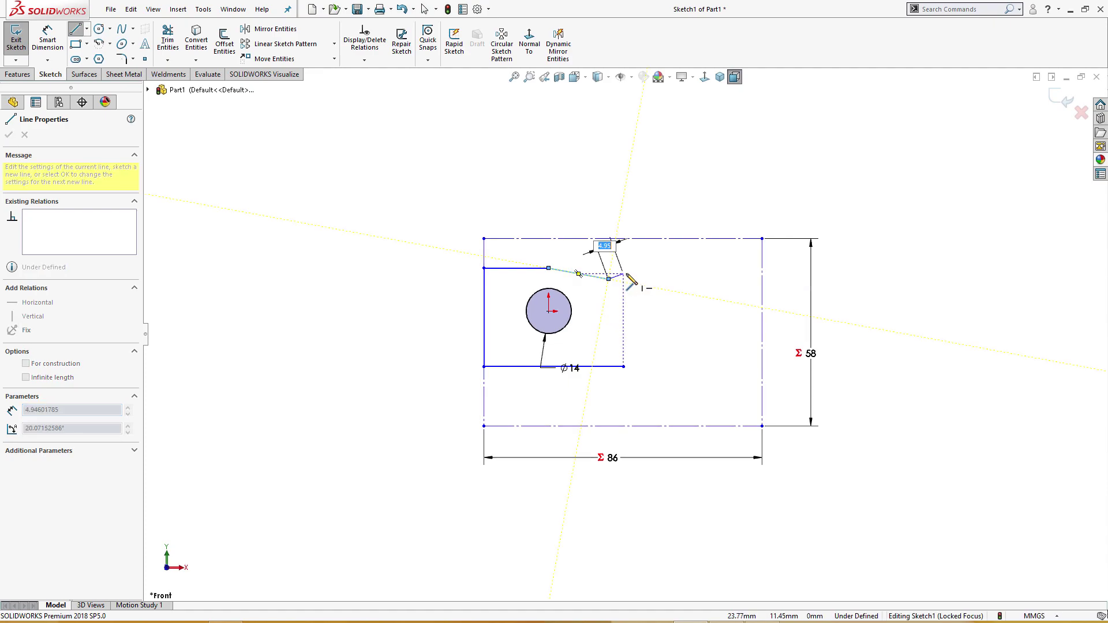
click(679, 238)
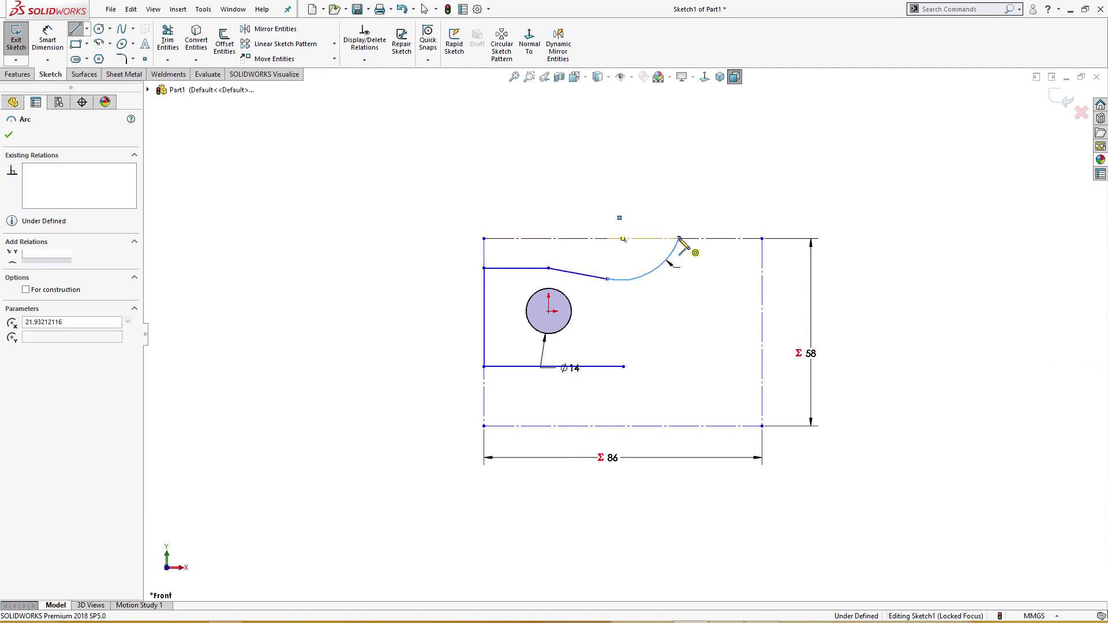
click(762, 238)
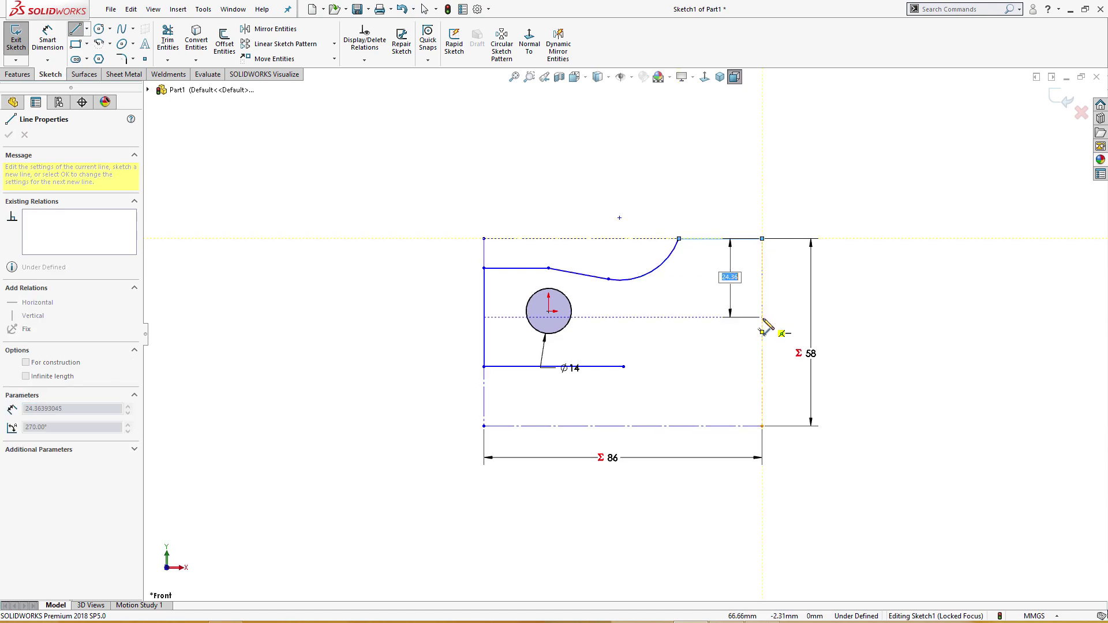
Continue the profile about 24 mm down the right edge, diagonally to the bottom edge, and about 7 mm left along it
click(762, 317)
click(702, 426)
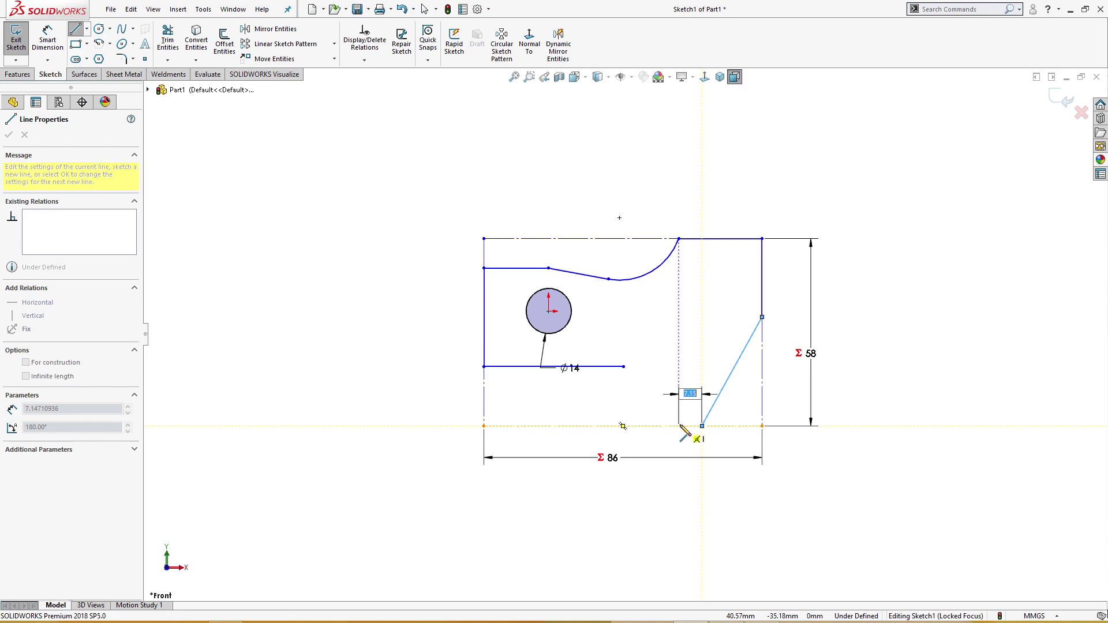
click(680, 426)
key(Escape)
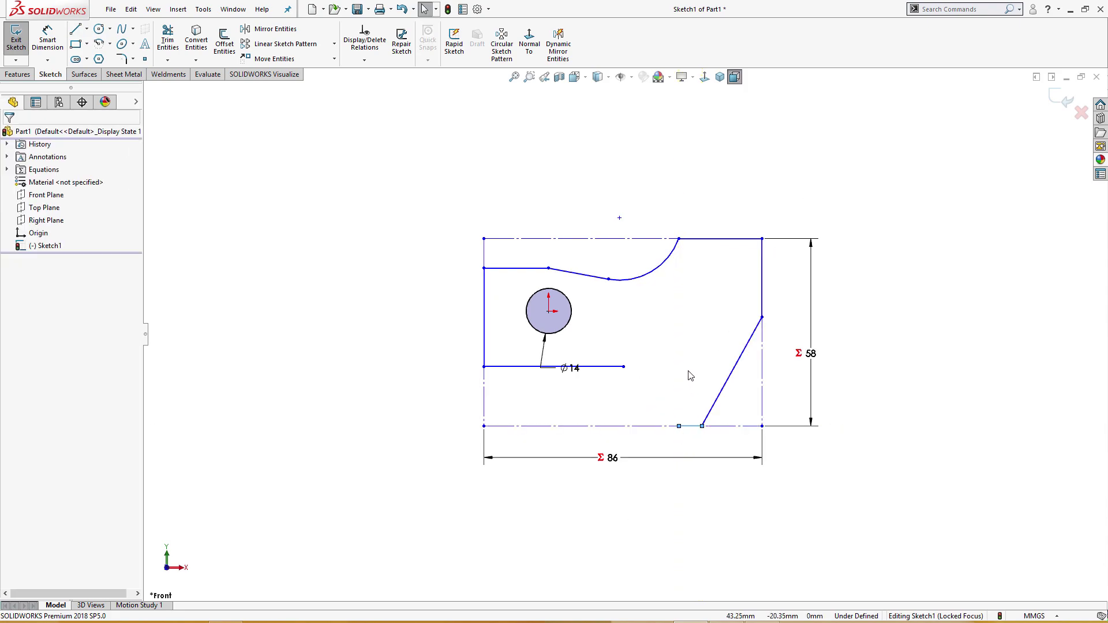
Place a sketch point on the diagonal line at the lower right of the profile
mouse_move(691, 376)
right_down()
mouse_move(690, 342)
mouse_move(651, 335)
right_up()
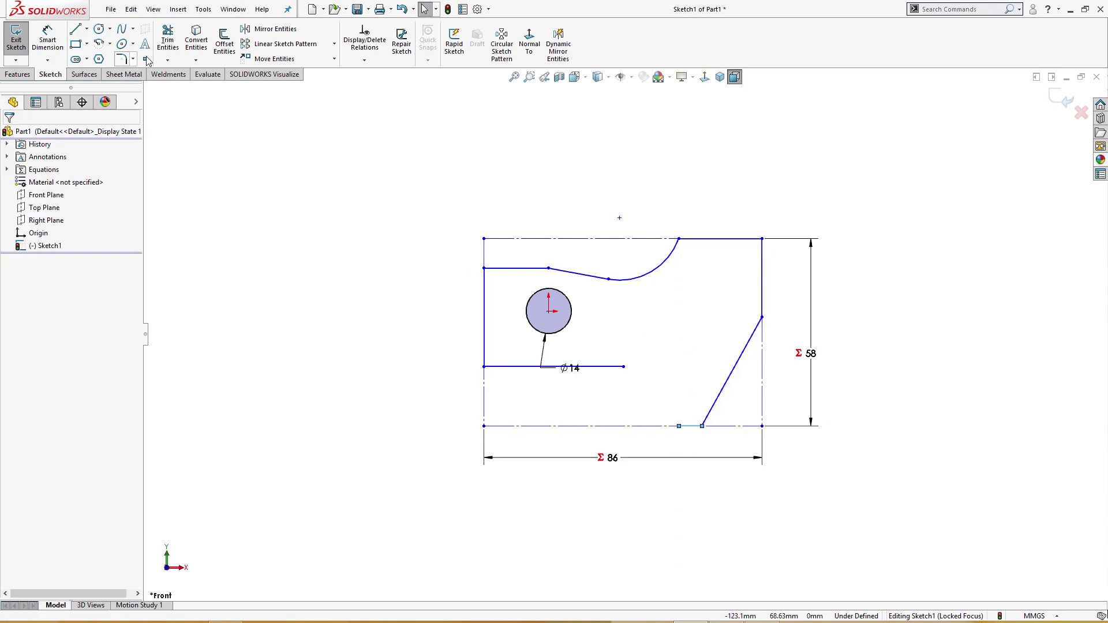
click(733, 369)
key(Escape)
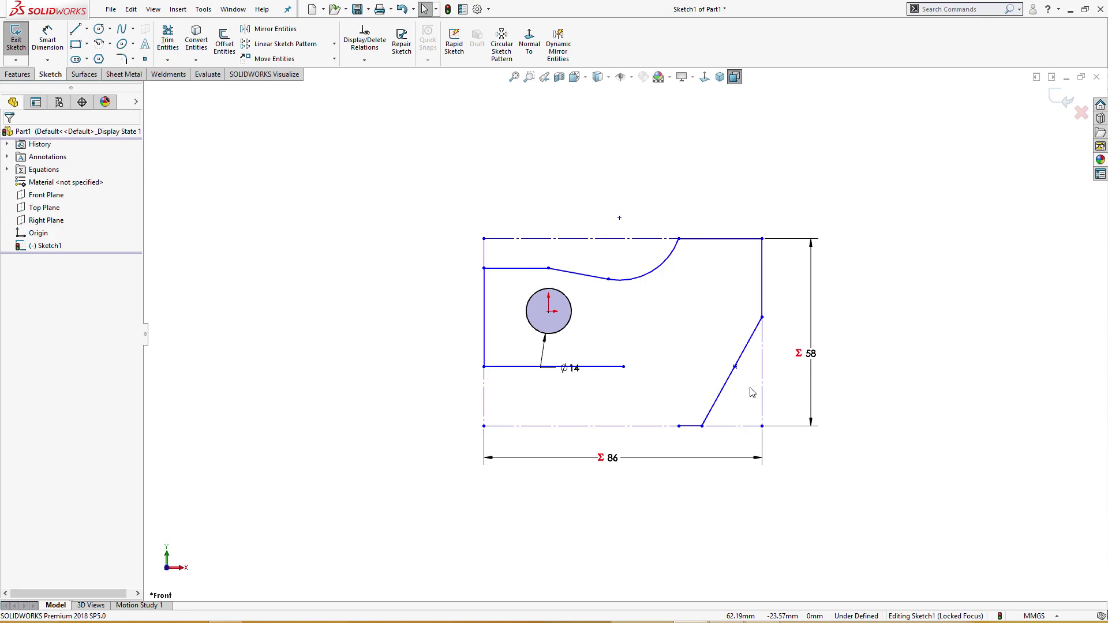
Dimension the sketch point on the diagonal 19 mm above the bottom construction line, placing the dimension outside the profile's right edge
right_drag(935, 477, 933, 384)
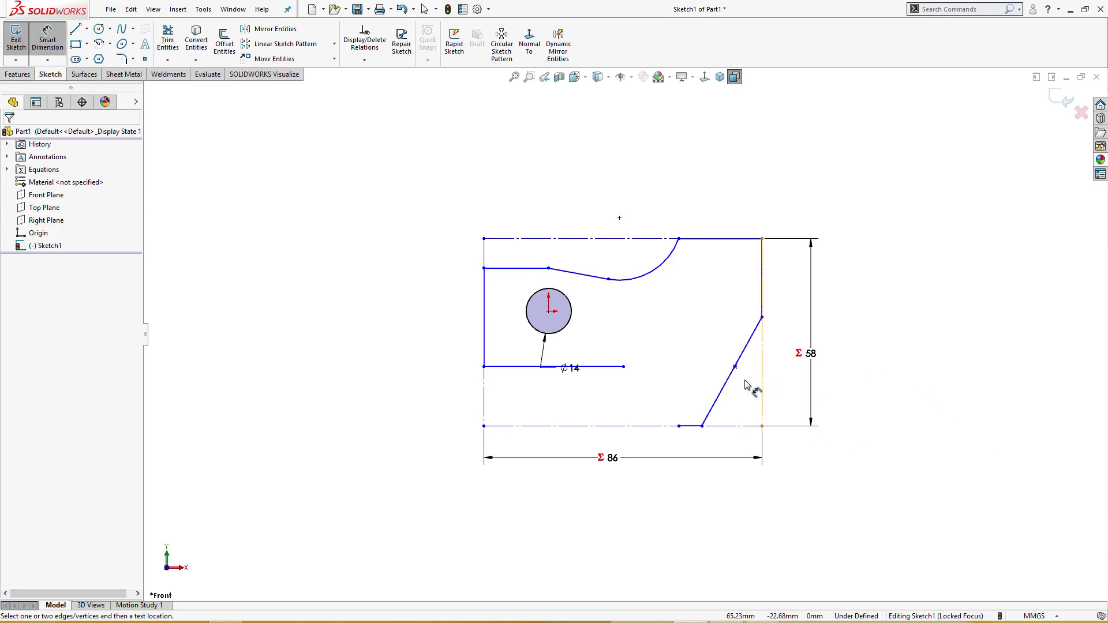
click(735, 367)
click(742, 427)
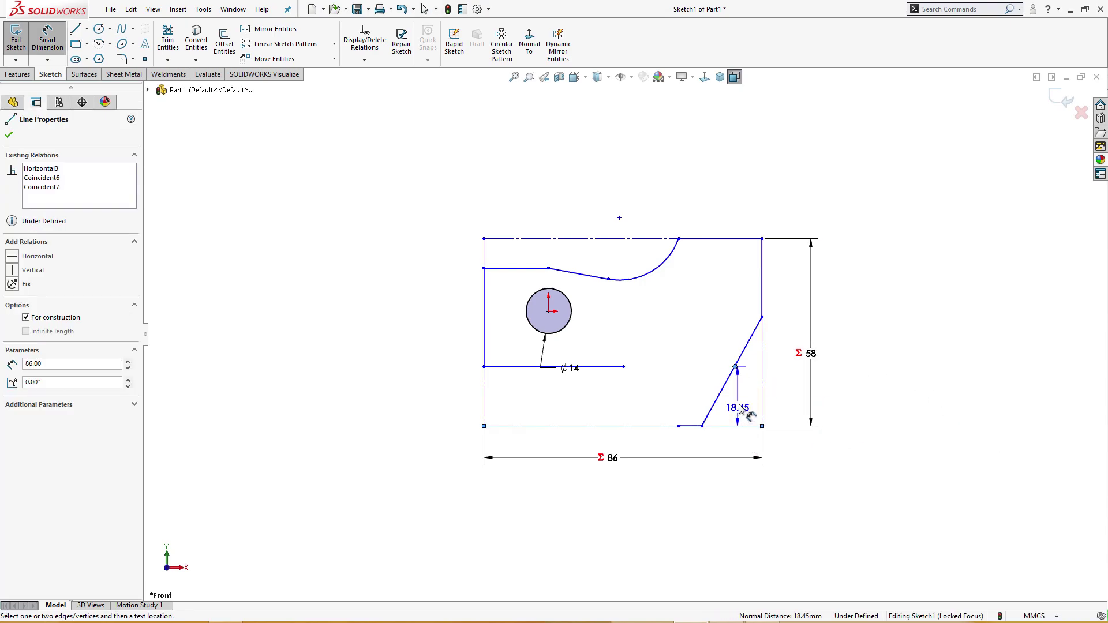
click(744, 406)
text(19)
key(Return)
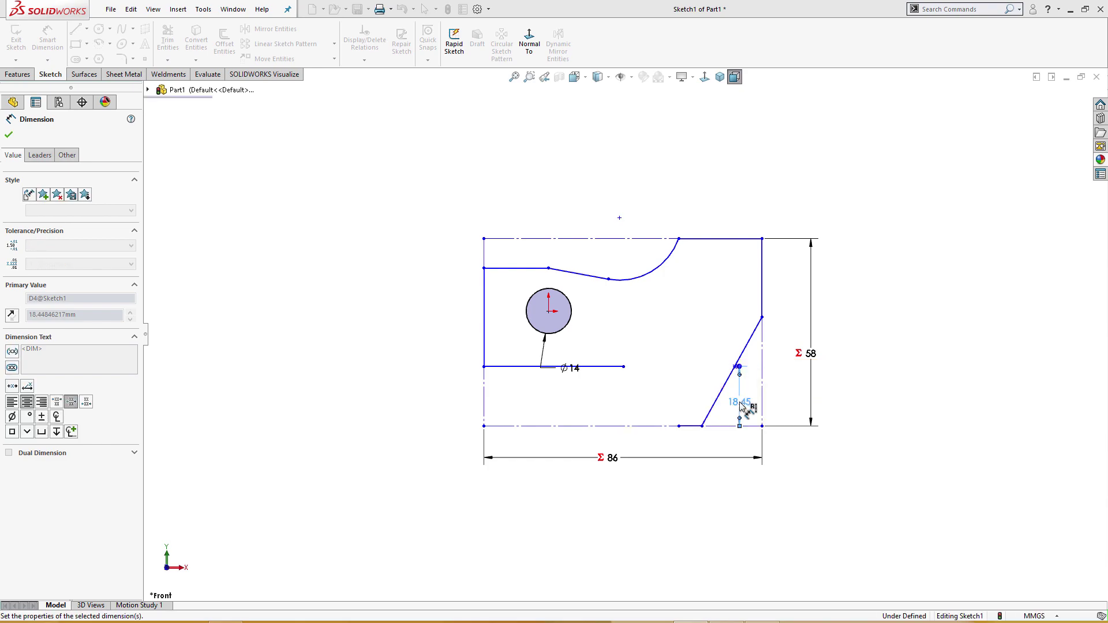
drag(741, 407, 795, 396)
click(860, 471)
key(Escape)
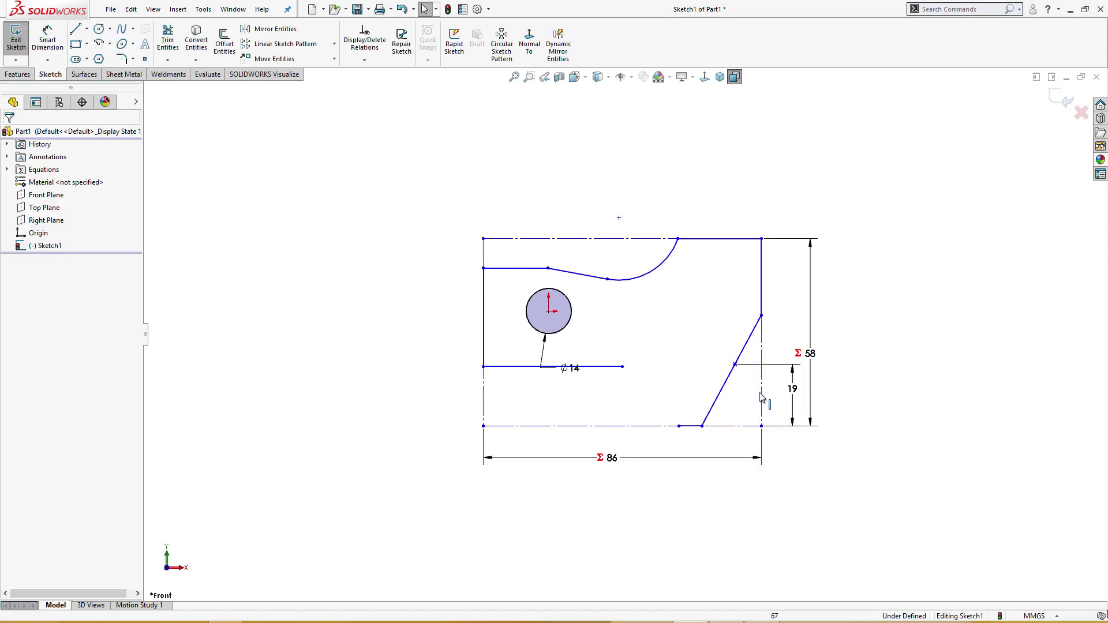
Dimension the horizontal distance from the rectangle's right edge to the diagonal's lower end as 29 mm
key(Return)
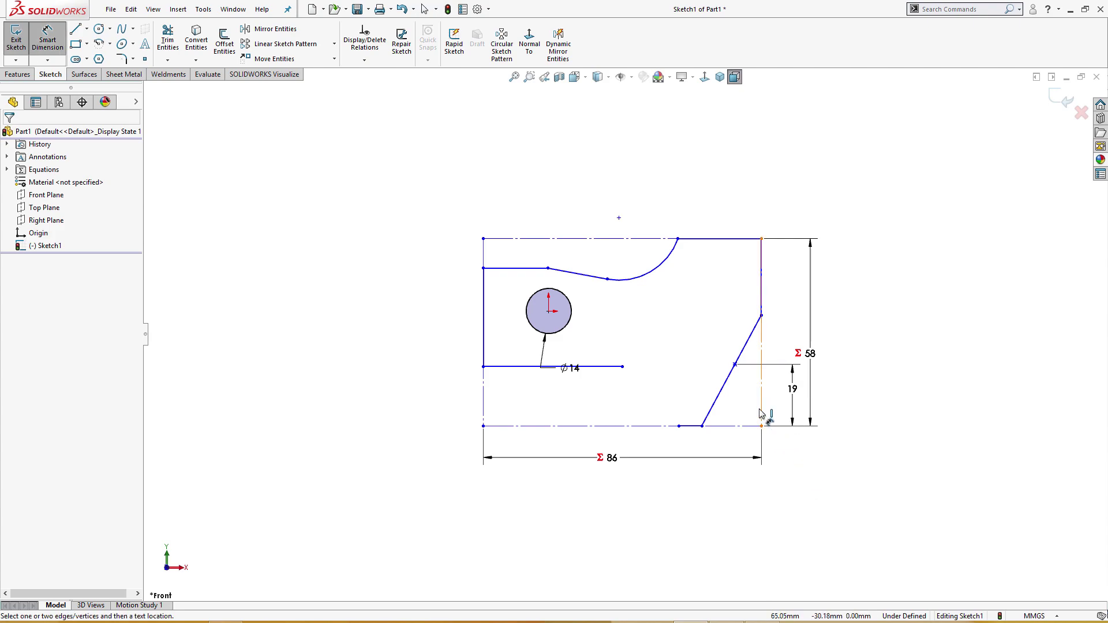
click(761, 411)
click(702, 427)
click(725, 450)
text(2)
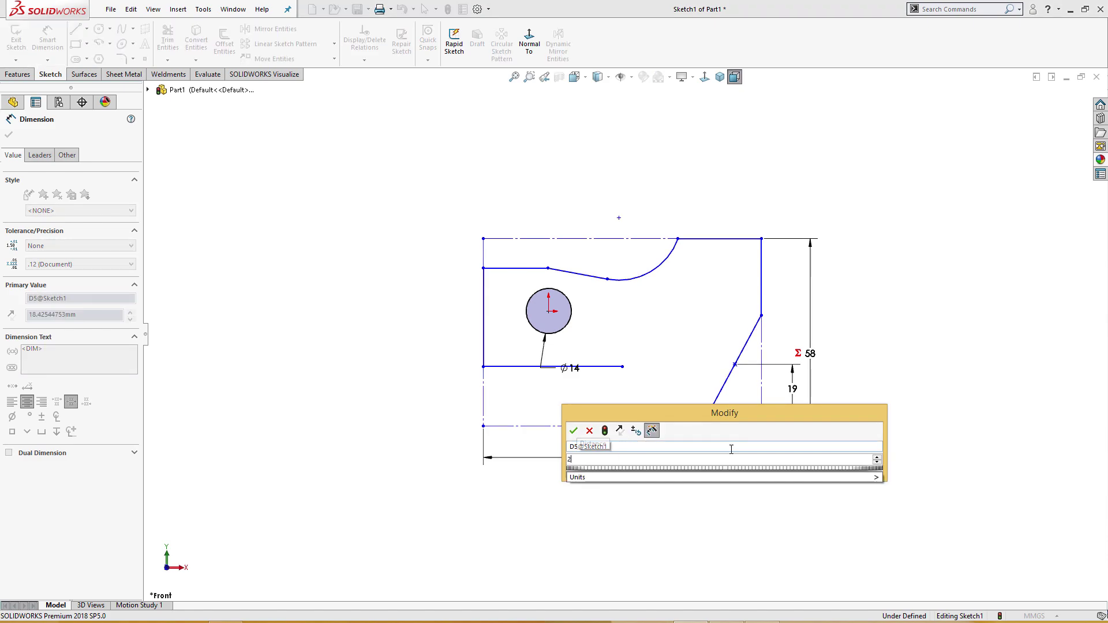
text(9)
key(Return)
key(Escape)
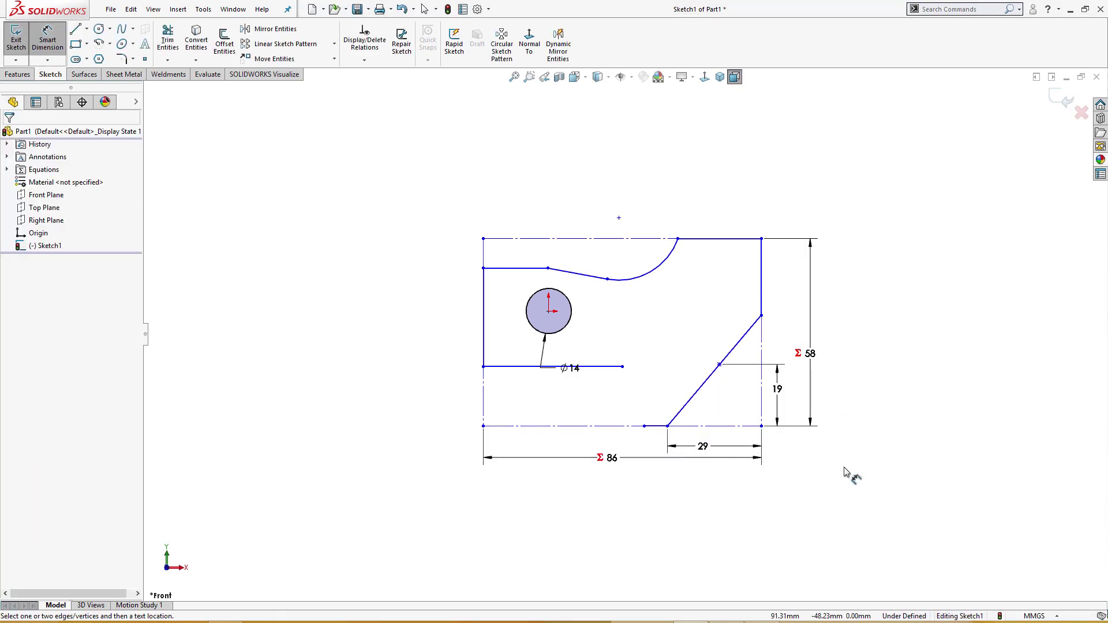
key(Escape)
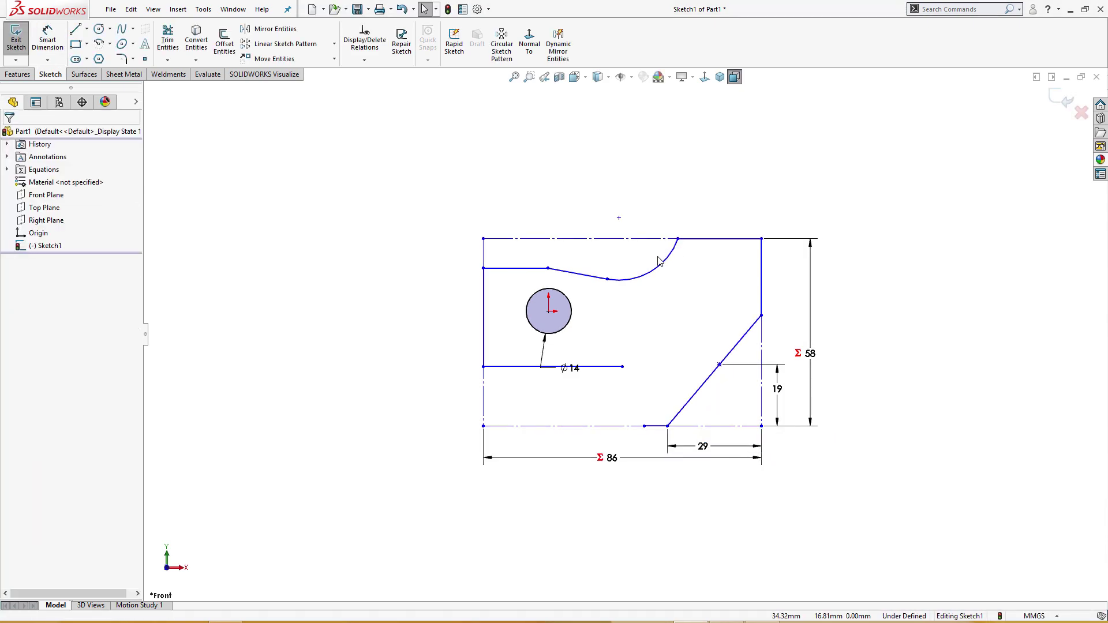
Dimension the profile's left vertical line as 32 mm long
key(d)
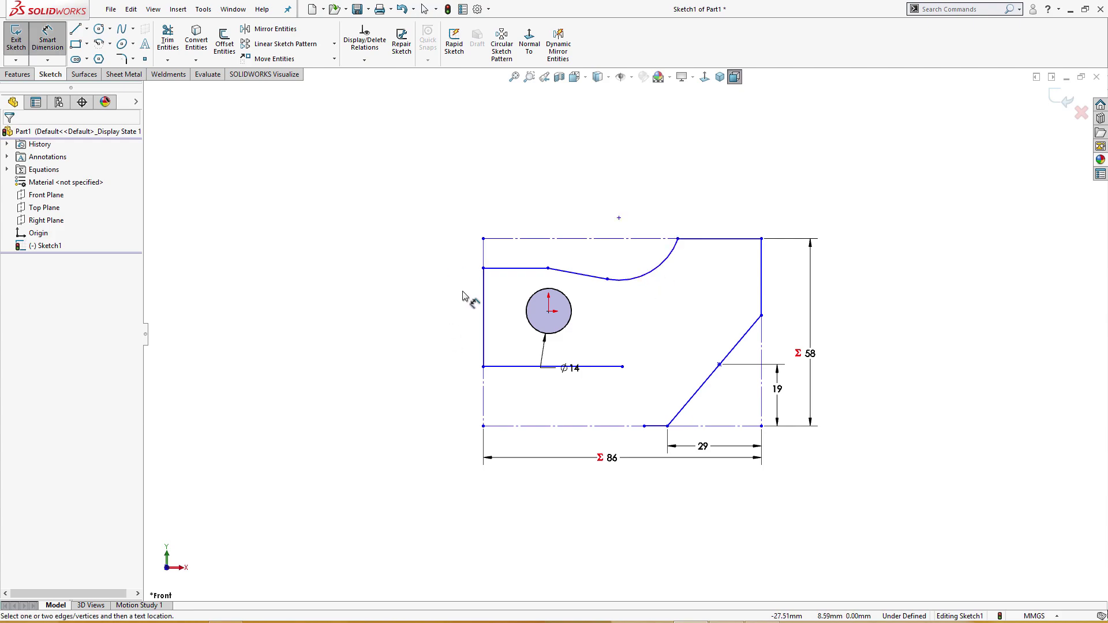
click(483, 314)
click(446, 318)
text(32)
key(Return)
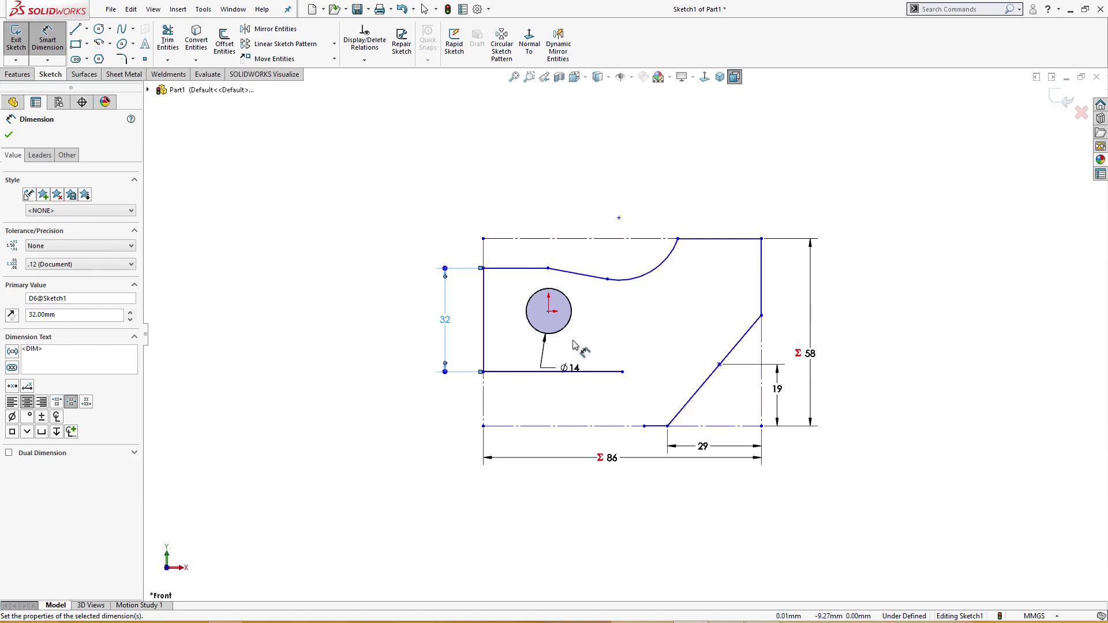
click(563, 329)
click(484, 350)
click(490, 352)
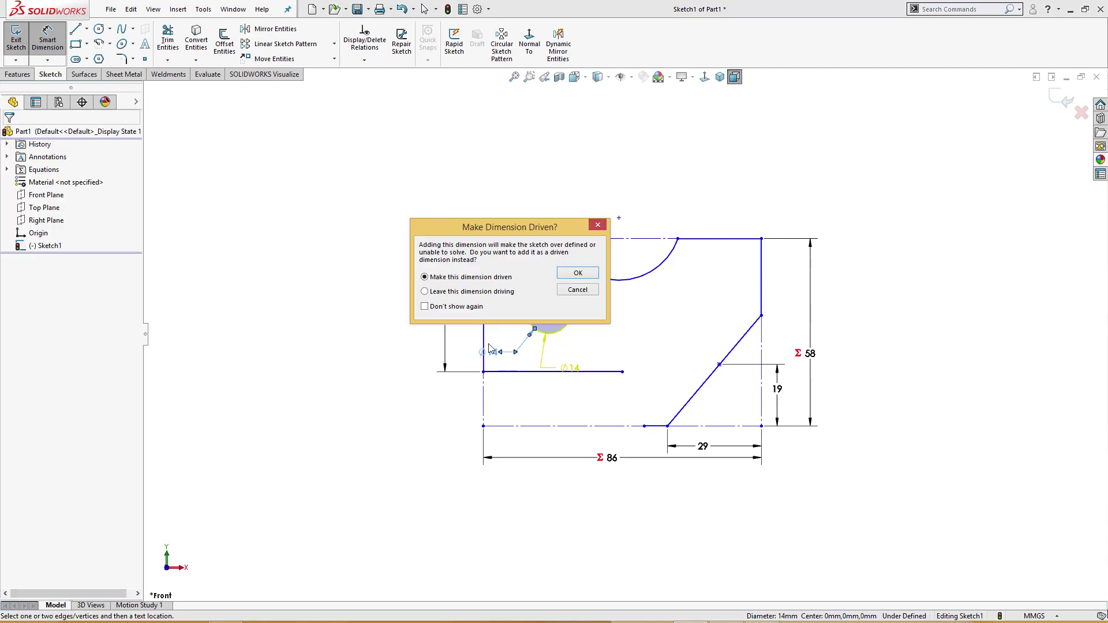
click(566, 292)
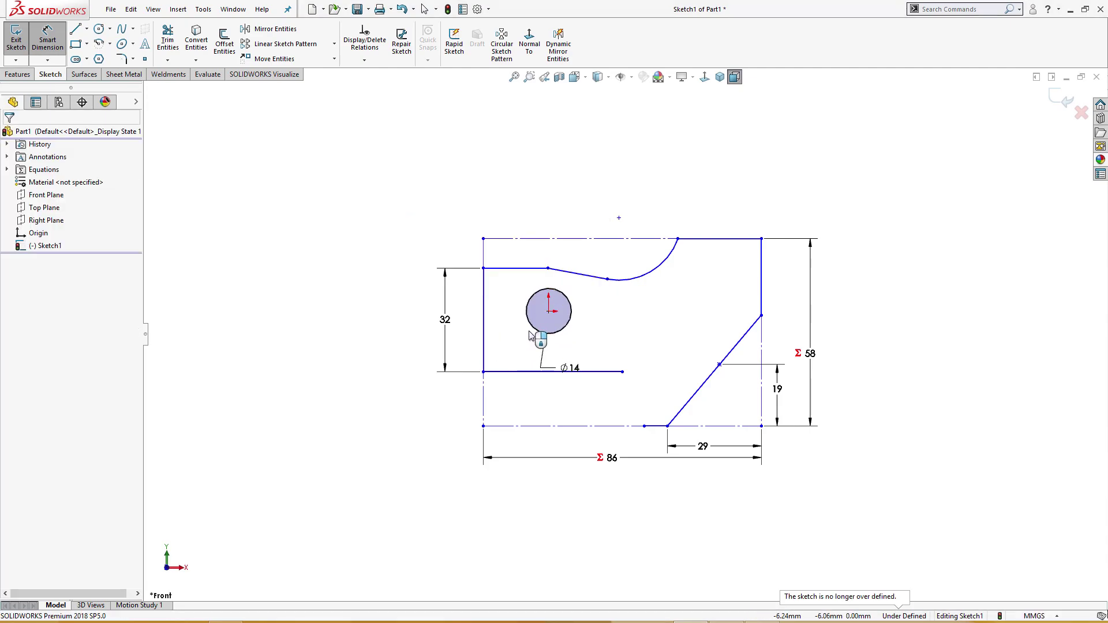
key(Escape)
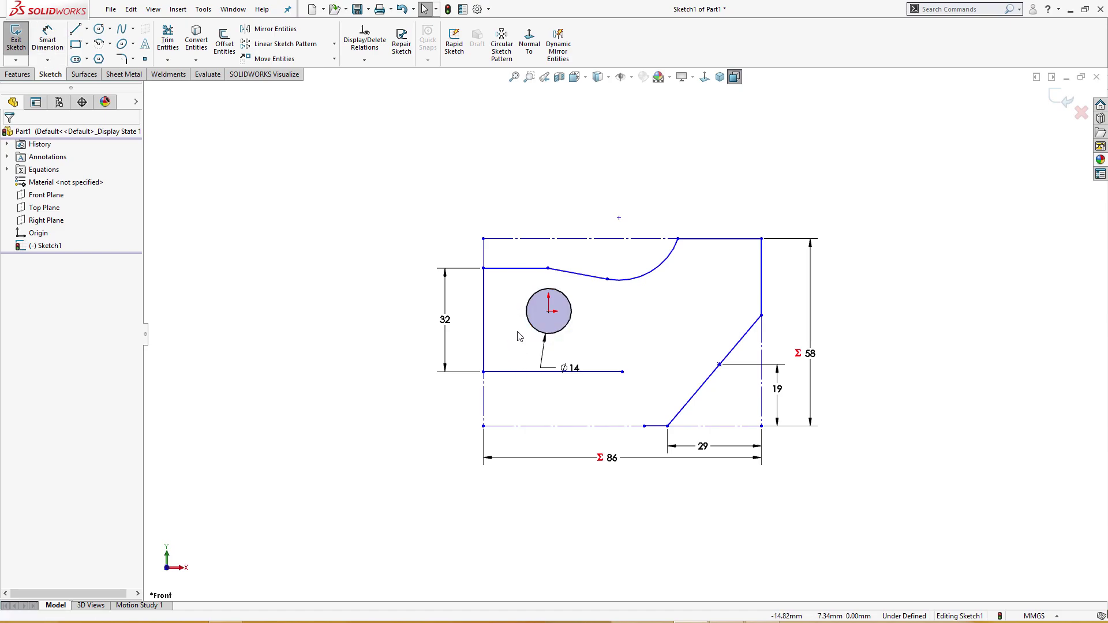
Dimension the distance from the circle's centre to the left vertical line as 14 mm, placed below the profile's lower horizontal line
right_drag(518, 296, 518, 267)
click(528, 300)
click(484, 315)
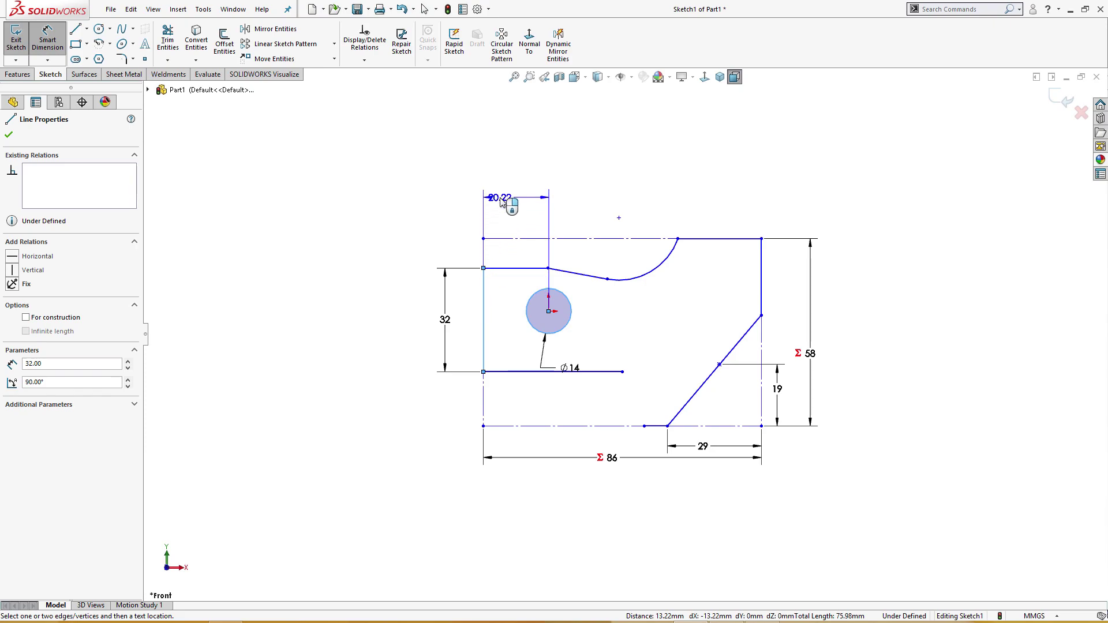
click(523, 399)
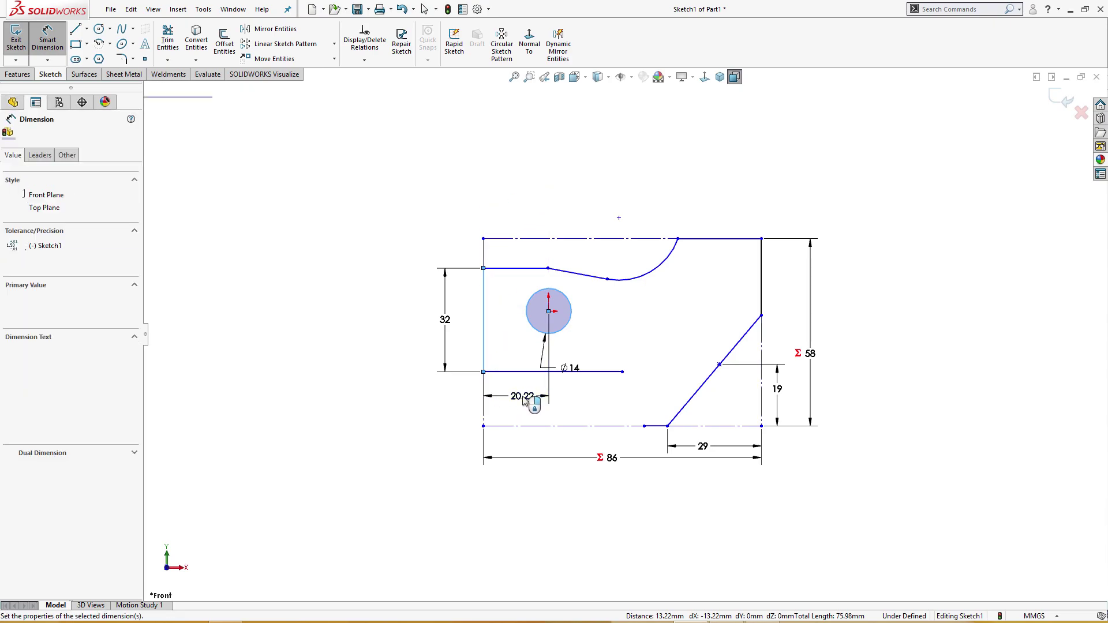
text(14)
key(Return)
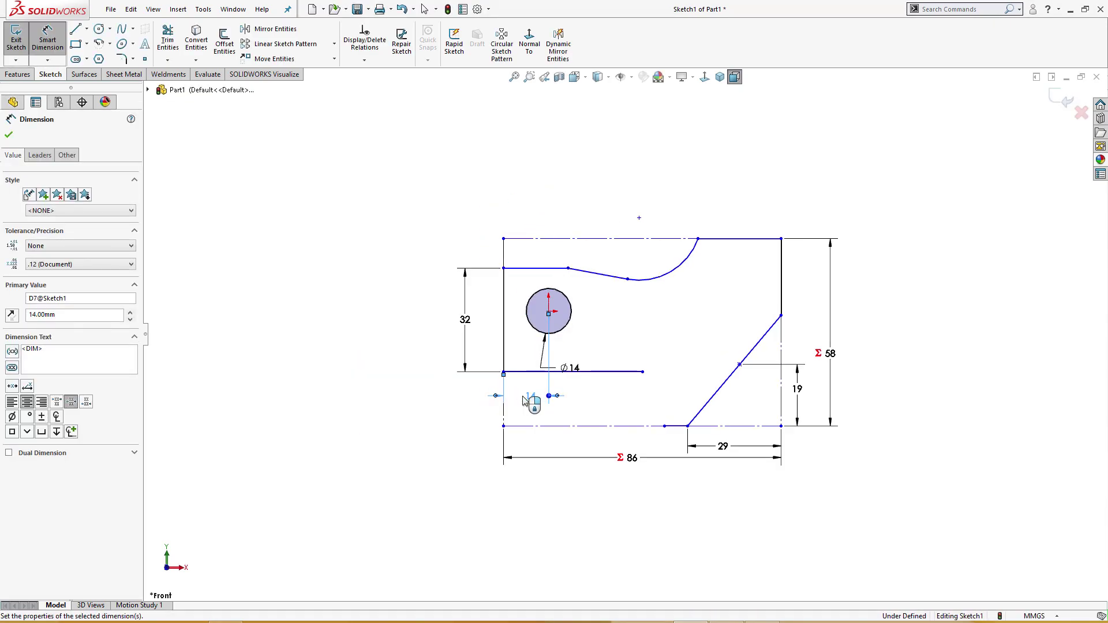
key(Escape)
Dimension the short horizontal line at the profile's upper left as 14 mm long
right_drag(533, 250, 526, 162)
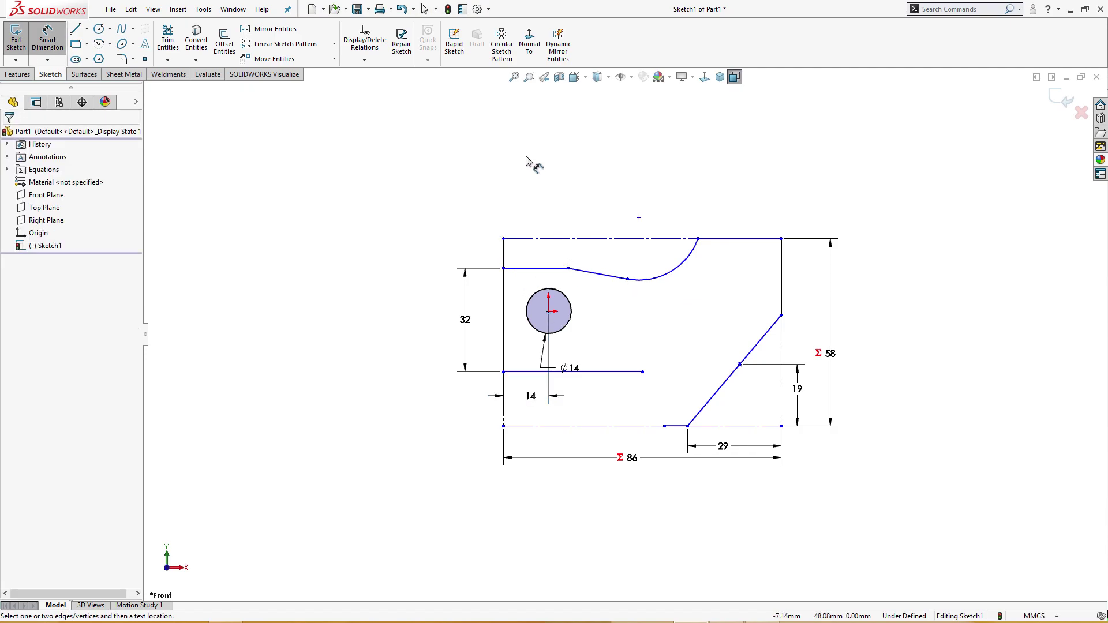
click(537, 268)
click(539, 197)
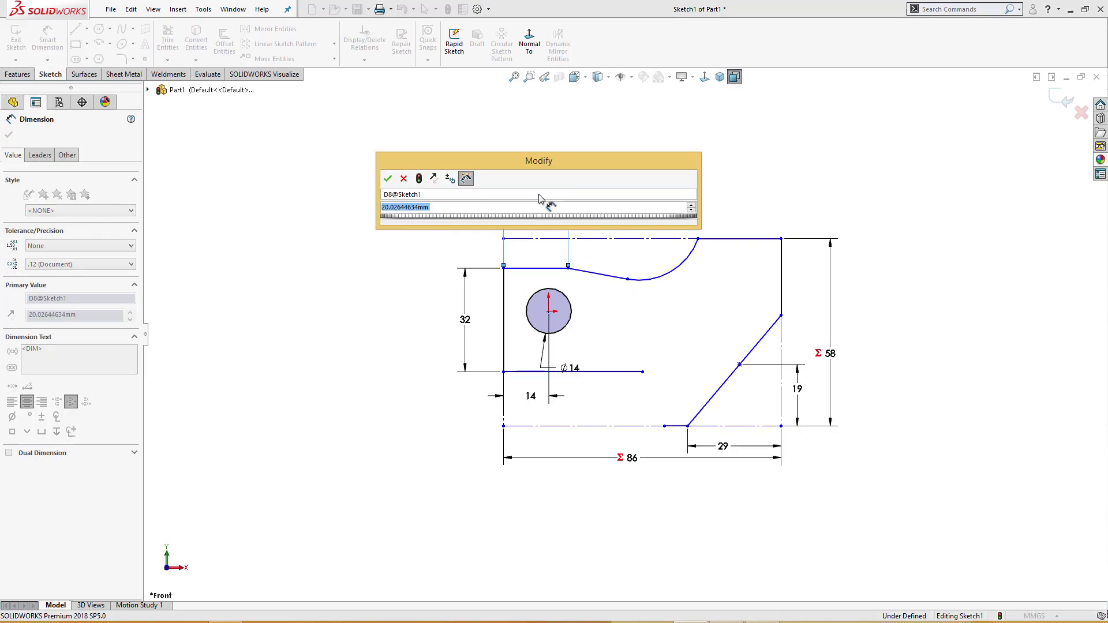
text(14)
key(Return)
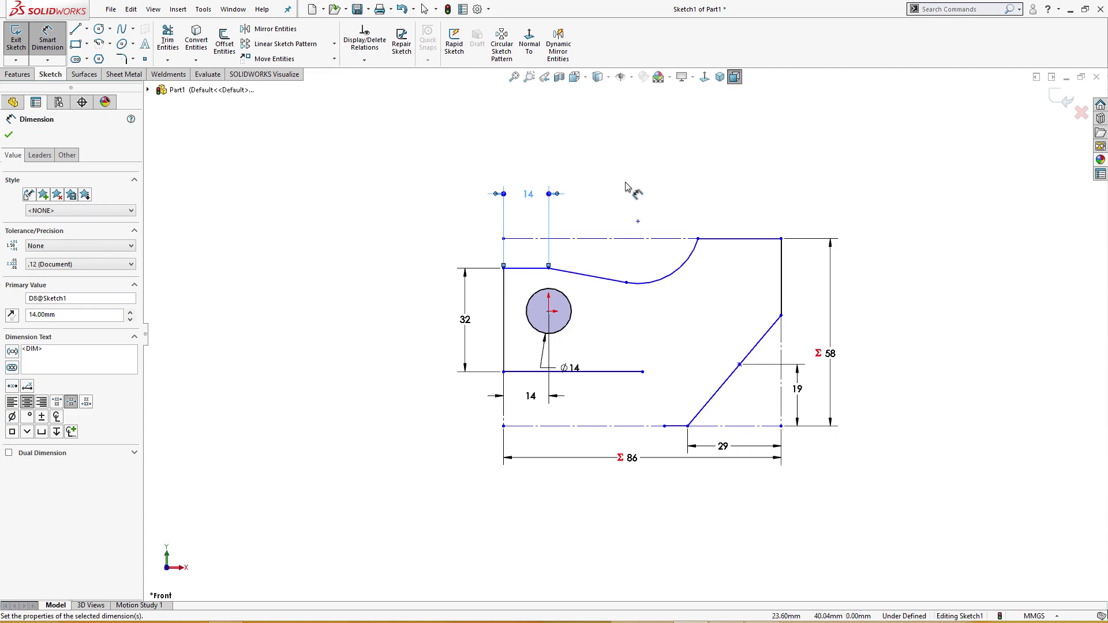
Set the radius of the arc in the profile's upper edge to 19 mm
click(679, 269)
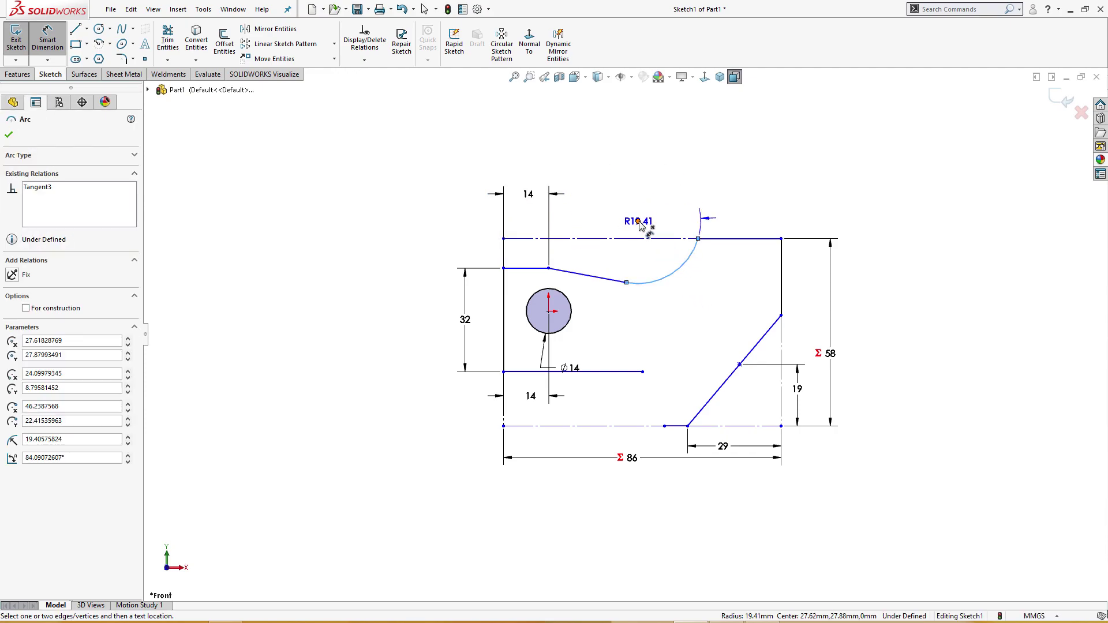
click(654, 262)
text(19)
key(Return)
key(Escape)
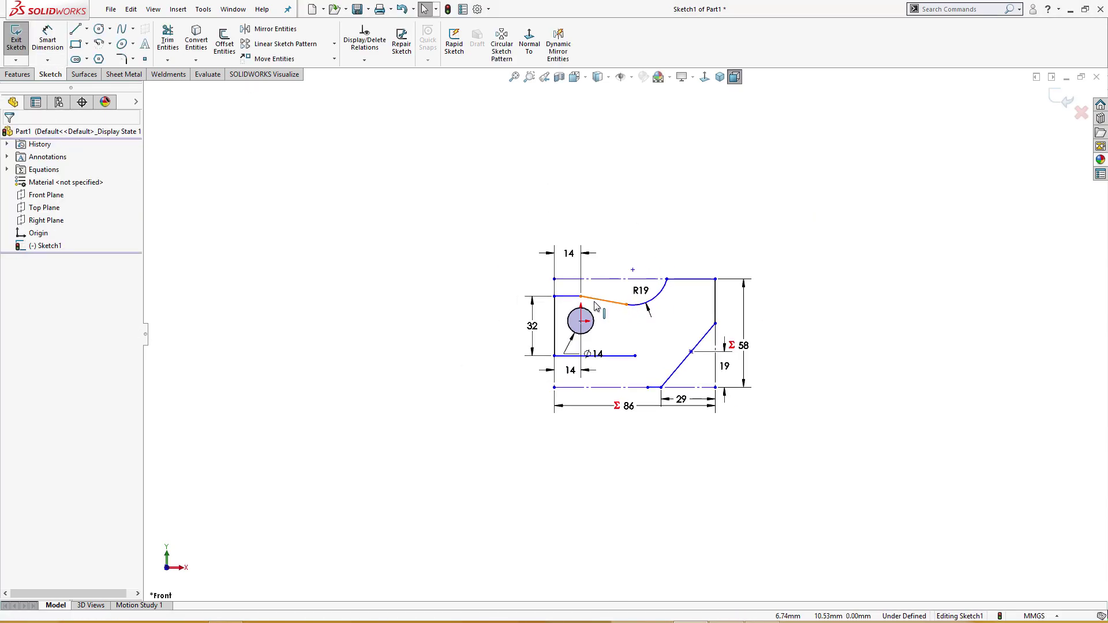
Add a 10° angle dimension between the upper-left horizontal line and the downward-sloping line
scroll(543, 254, down, 5)
click(547, 291)
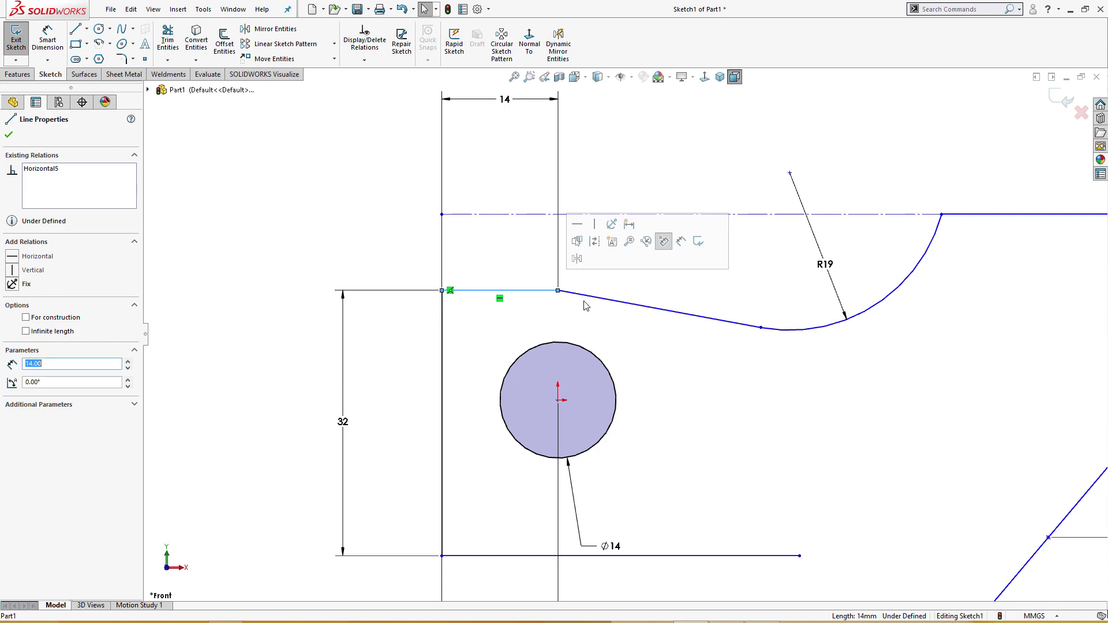
click(615, 239)
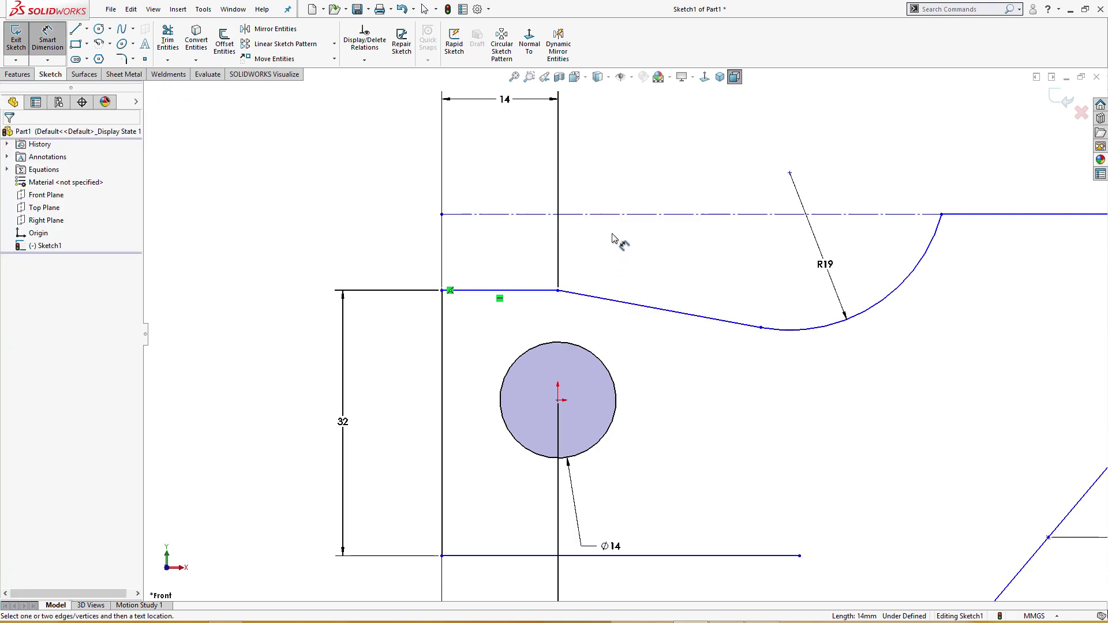
click(545, 290)
click(584, 295)
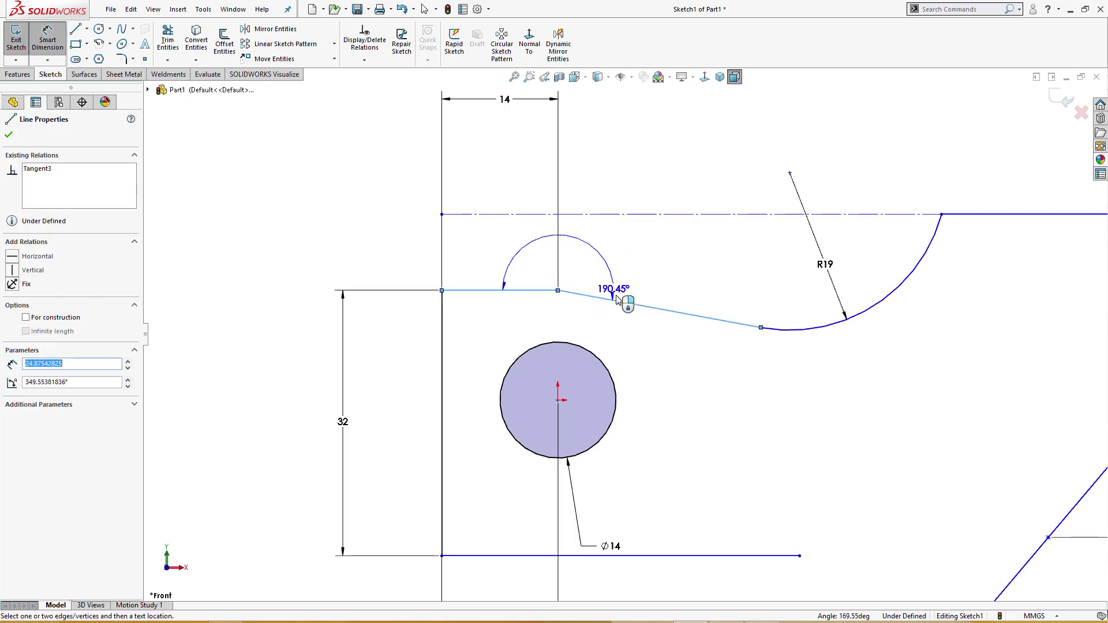
click(671, 306)
text(10)
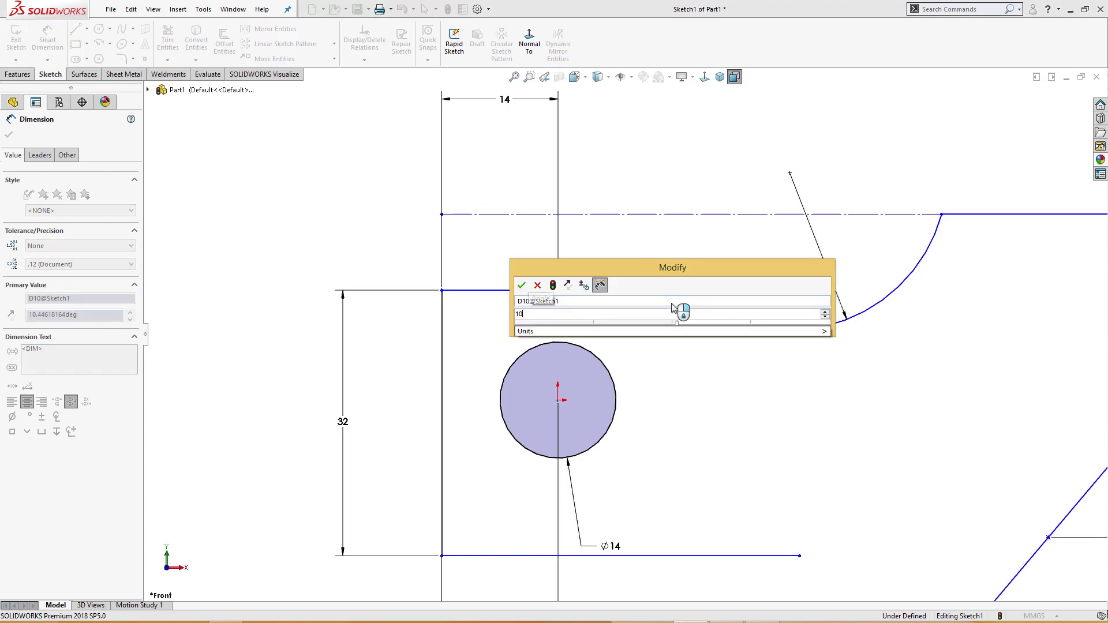
key(Return)
key(f)
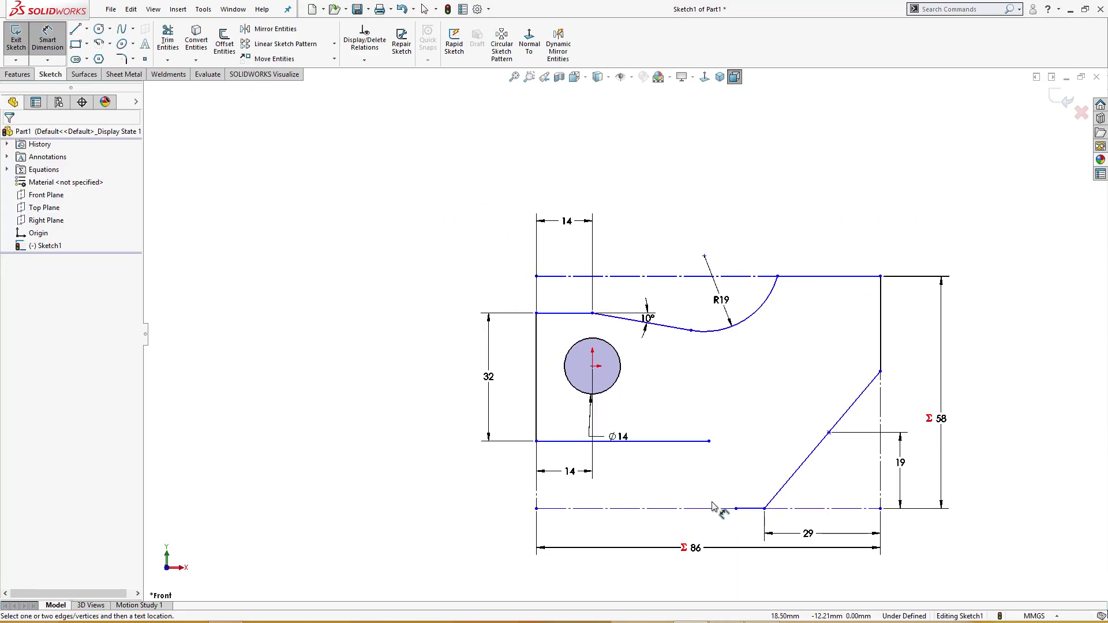
key(Escape)
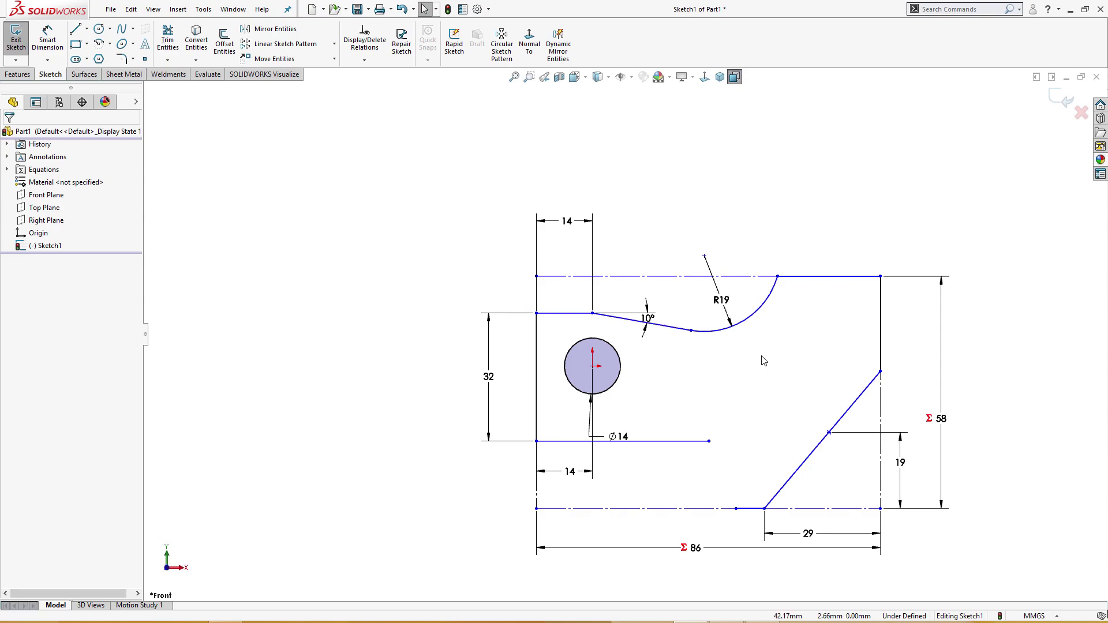
Dimension the profile's right vertical line as 24 mm long
key(d)
click(881, 339)
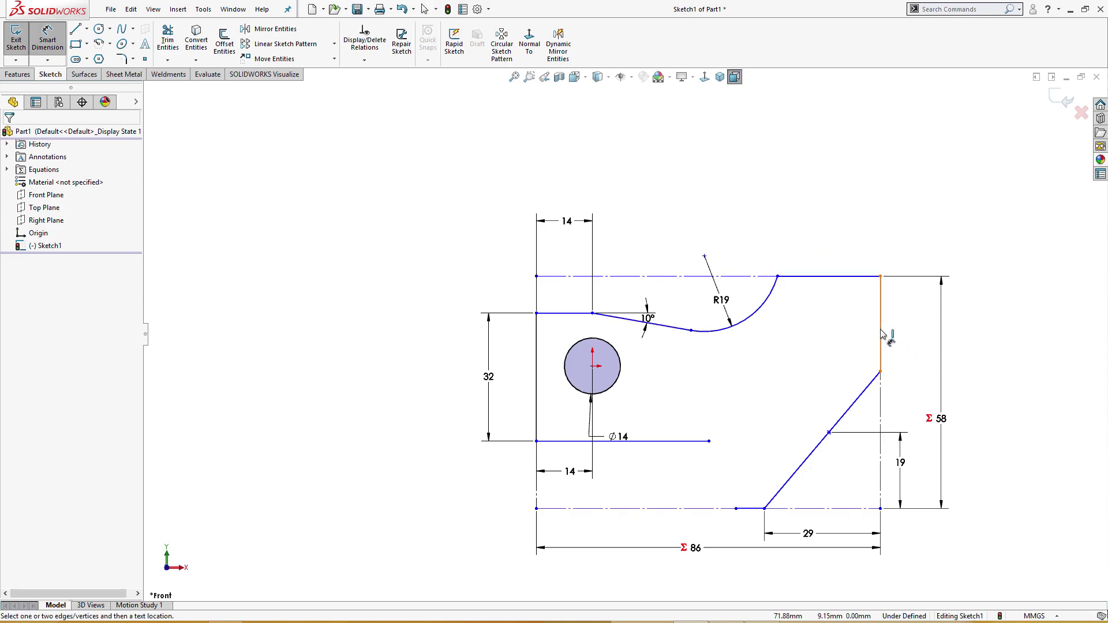
click(900, 331)
text(24)
key(Return)
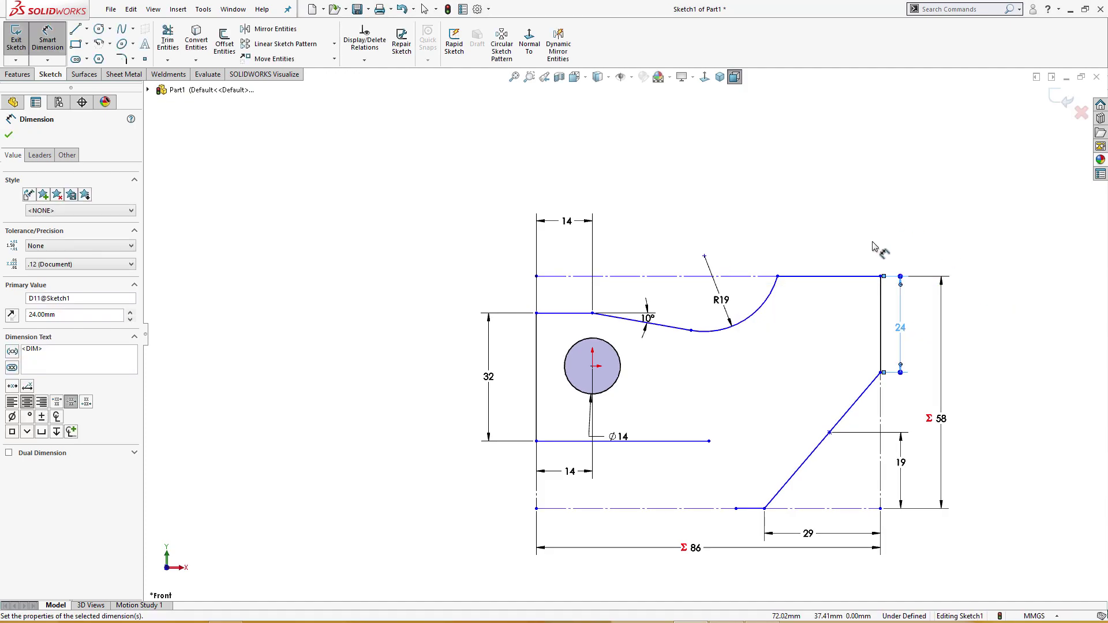
Dimension the horizontal line at the profile's upper right as 29 mm long
click(860, 278)
click(838, 241)
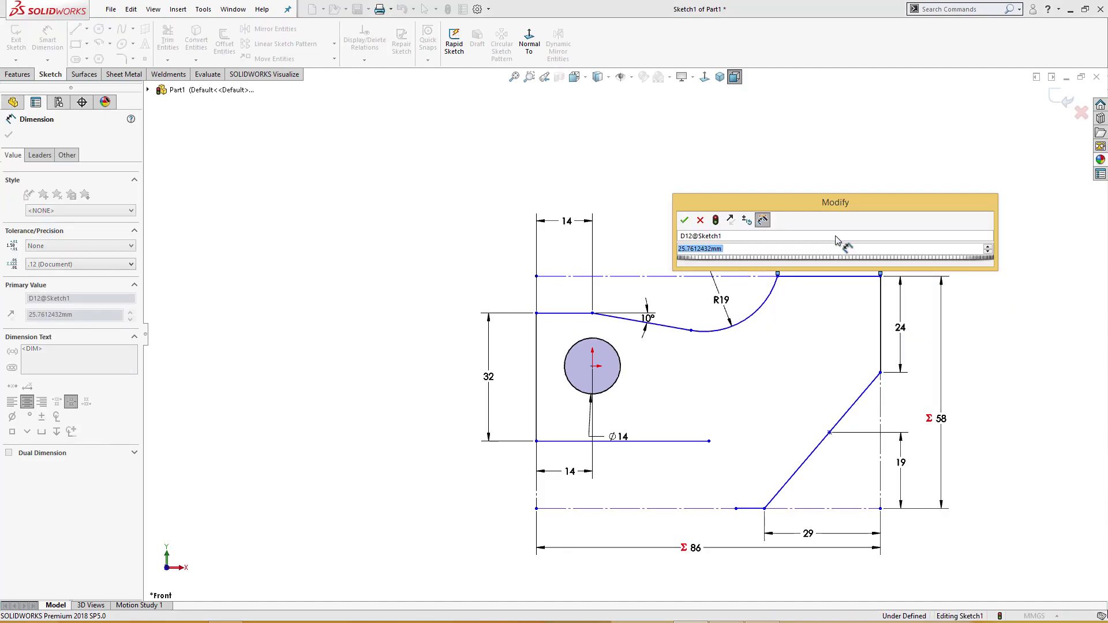
text(29)
key(Return)
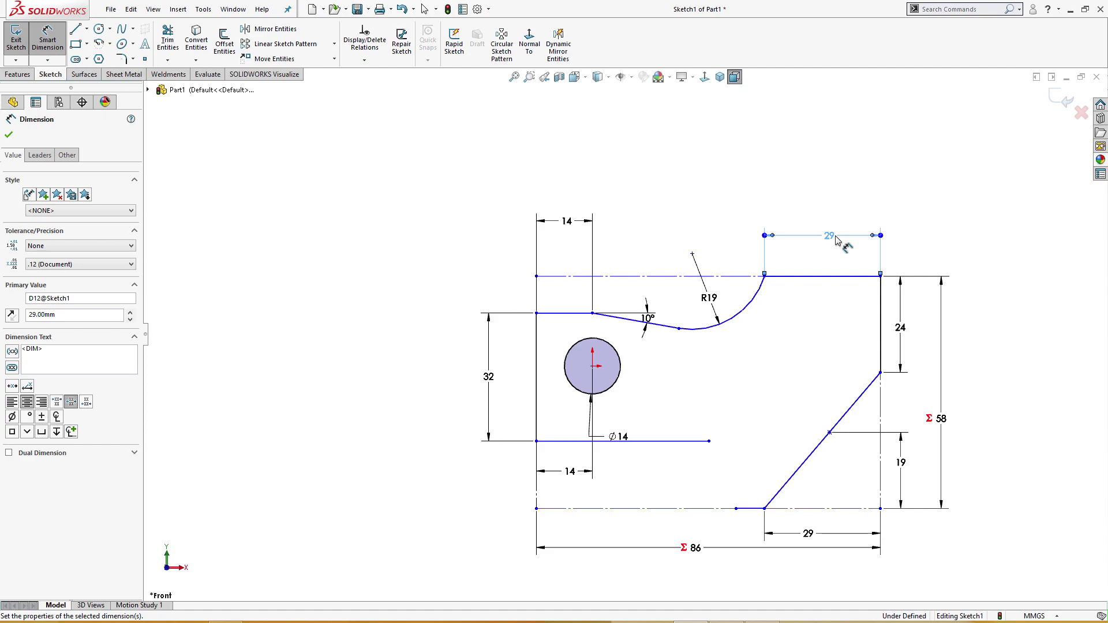
key(Escape)
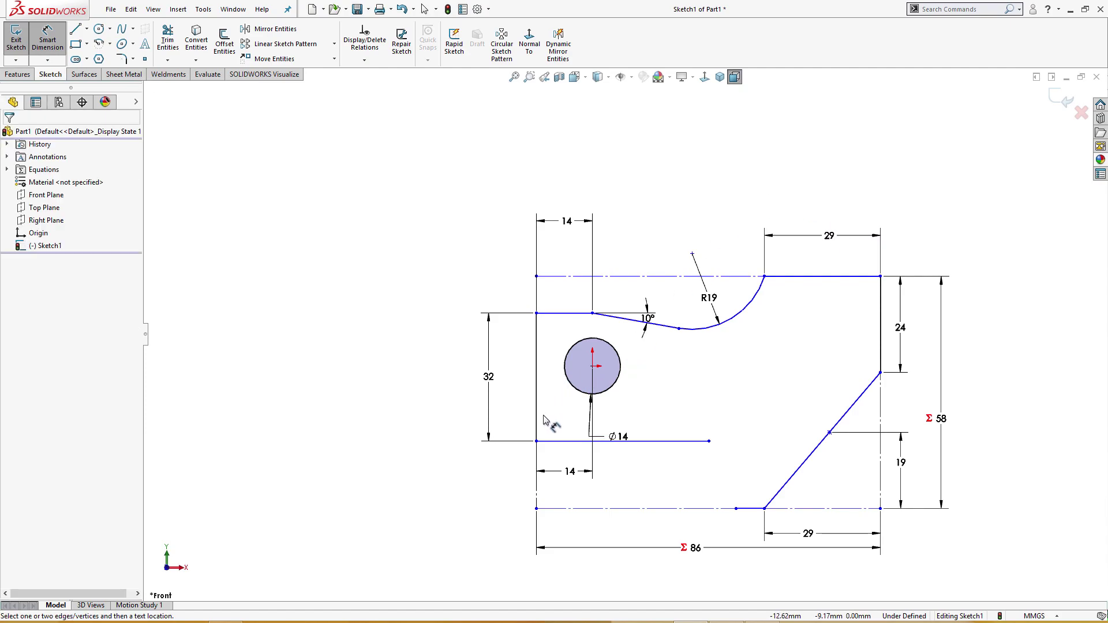
Dimension the lower-left horizontal profile line 19 mm above the bottom construction line
click(629, 510)
click(635, 442)
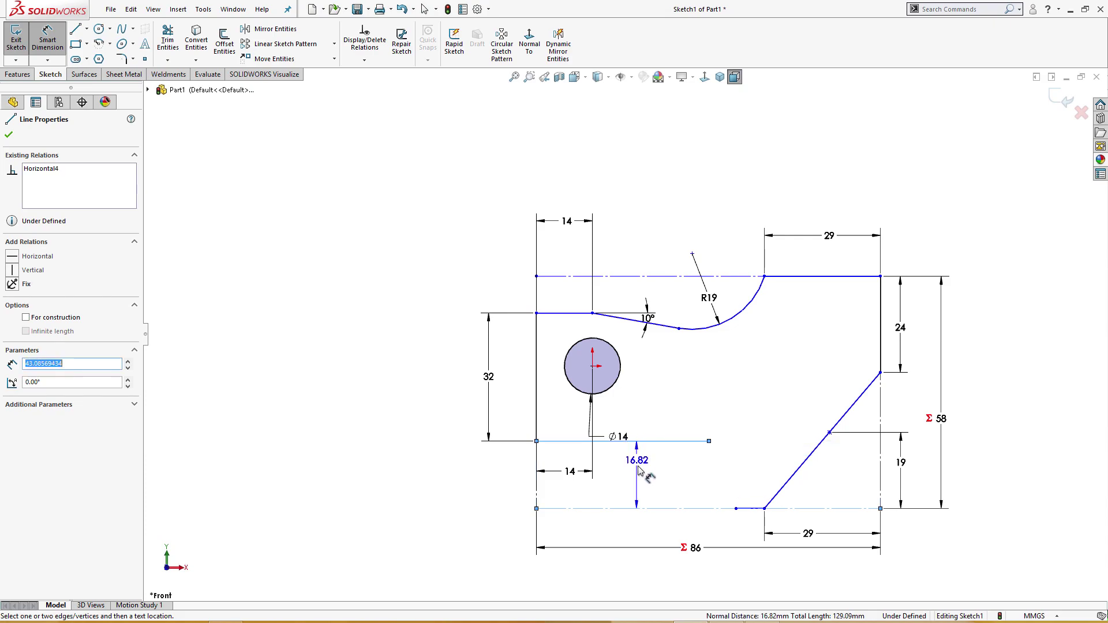
click(643, 486)
text(1)
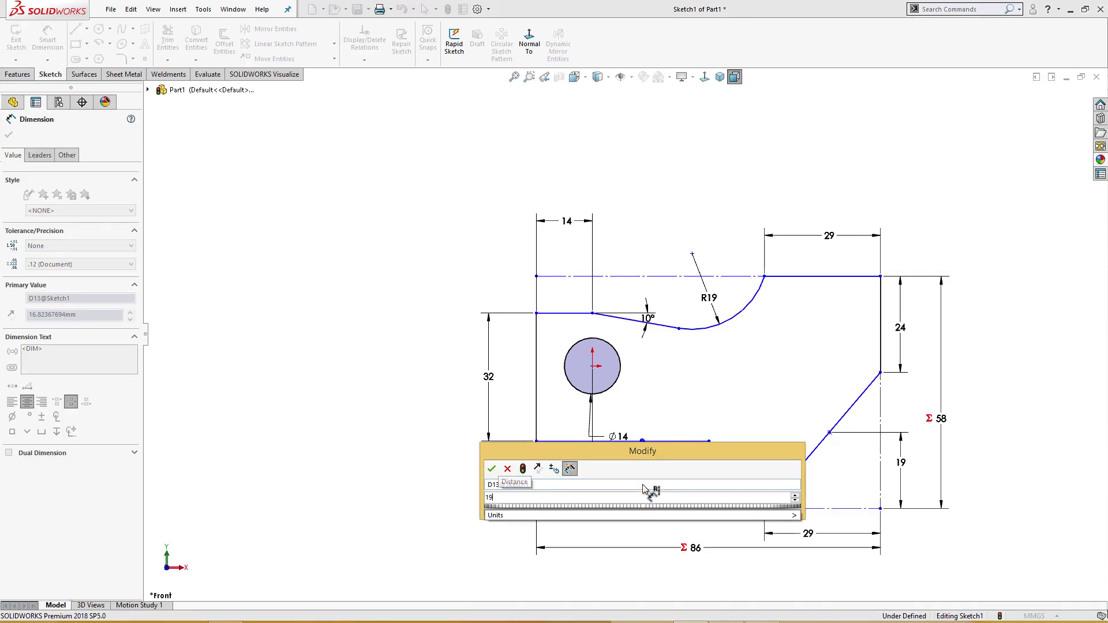
text(9)
key(Return)
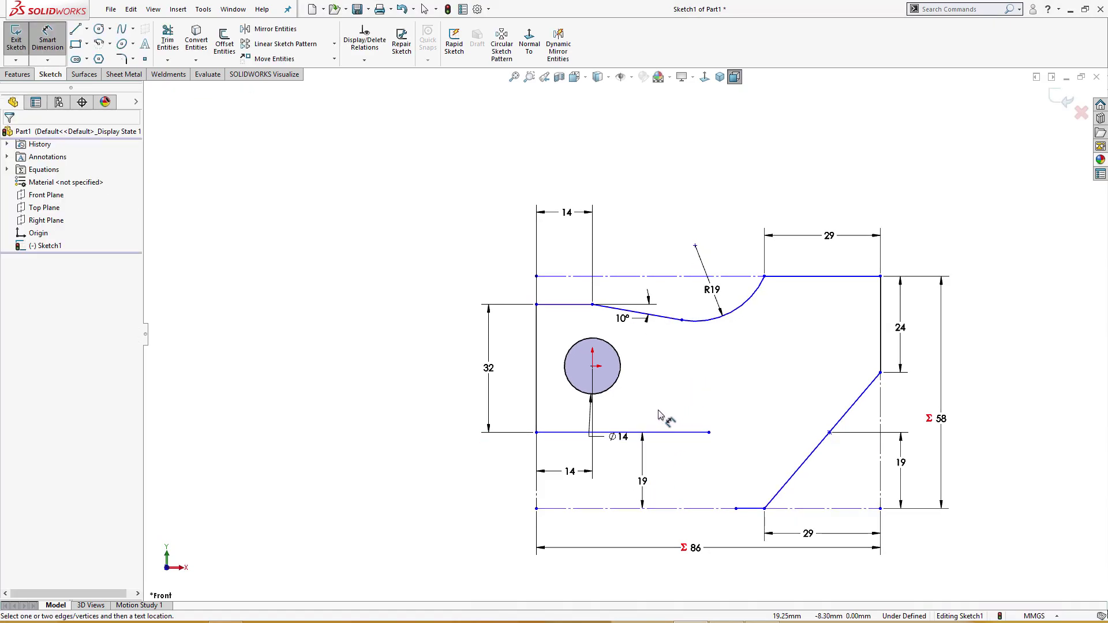
Move the circle's diameter dimension to a clear spot outside the profile's lower-left corner
key(Escape)
drag(621, 437, 451, 483)
click(729, 378)
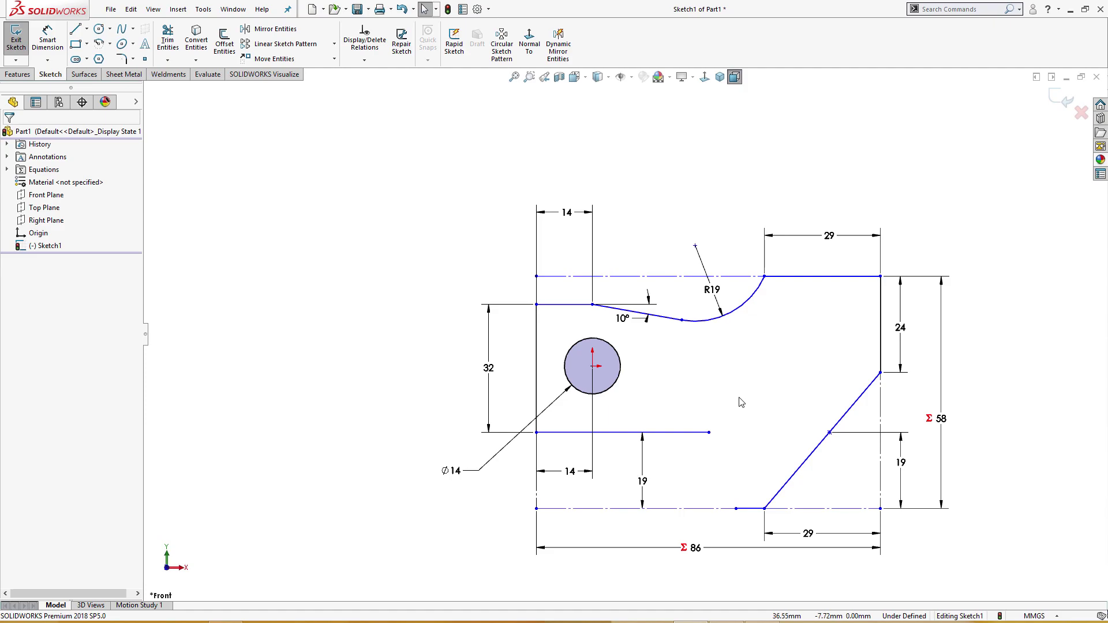
Draw a centerpoint arc centred on the slanted line's midpoint, from the short bottom line's left end to just above the lower-left horizontal line
click(99, 44)
click(829, 433)
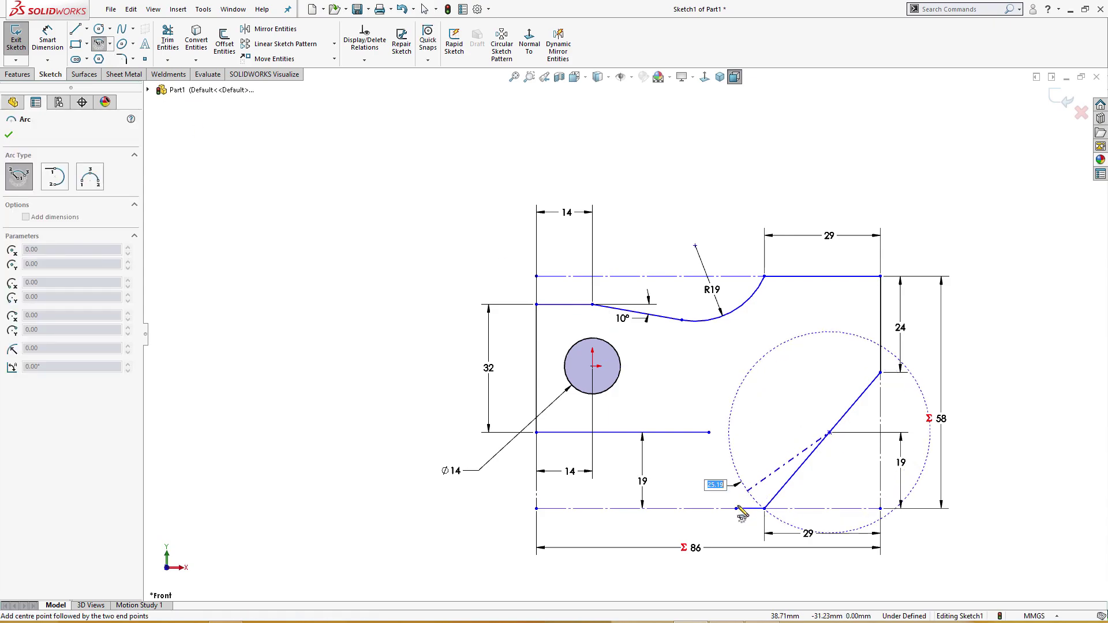
click(736, 508)
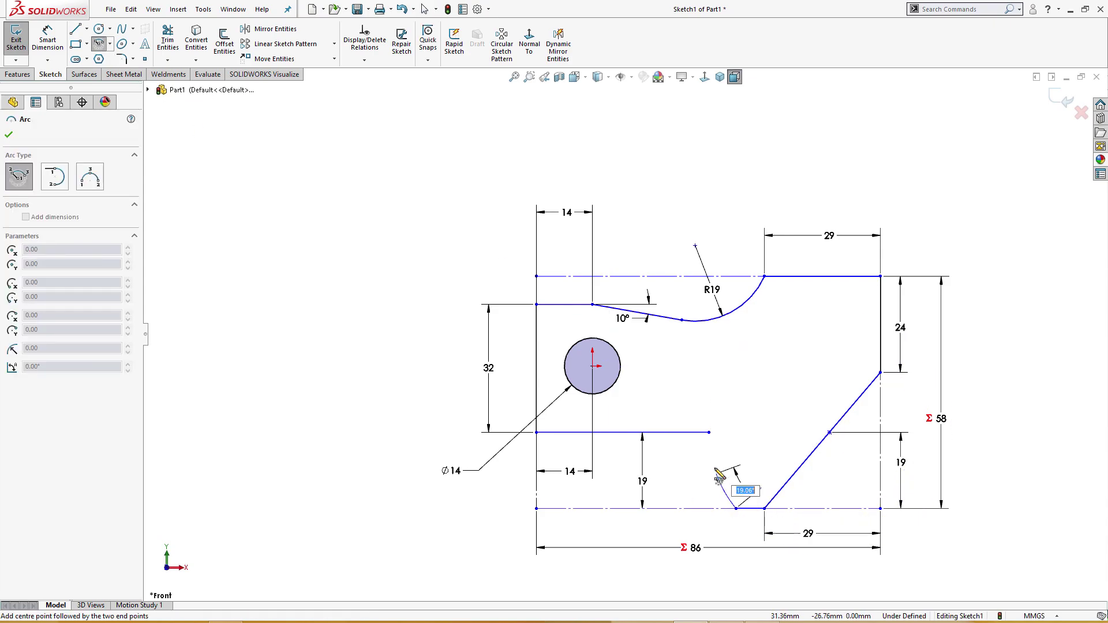
click(717, 430)
key(Escape)
Try to remove the arc's overhang above the lower-left horizontal line with Power trim, and undo the trim
key(t)
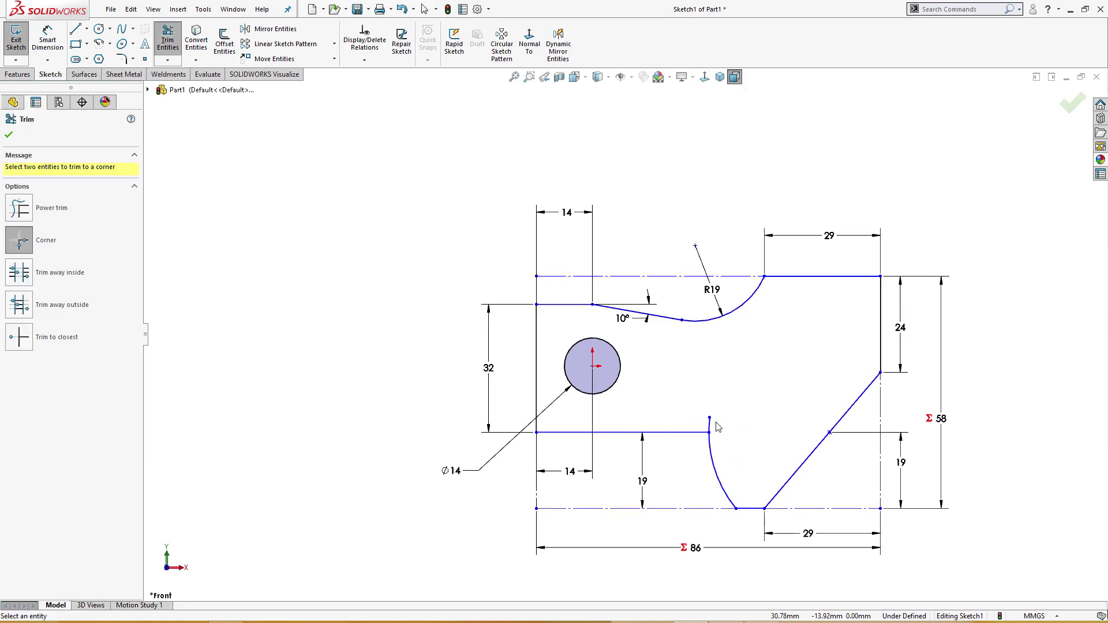
click(19, 208)
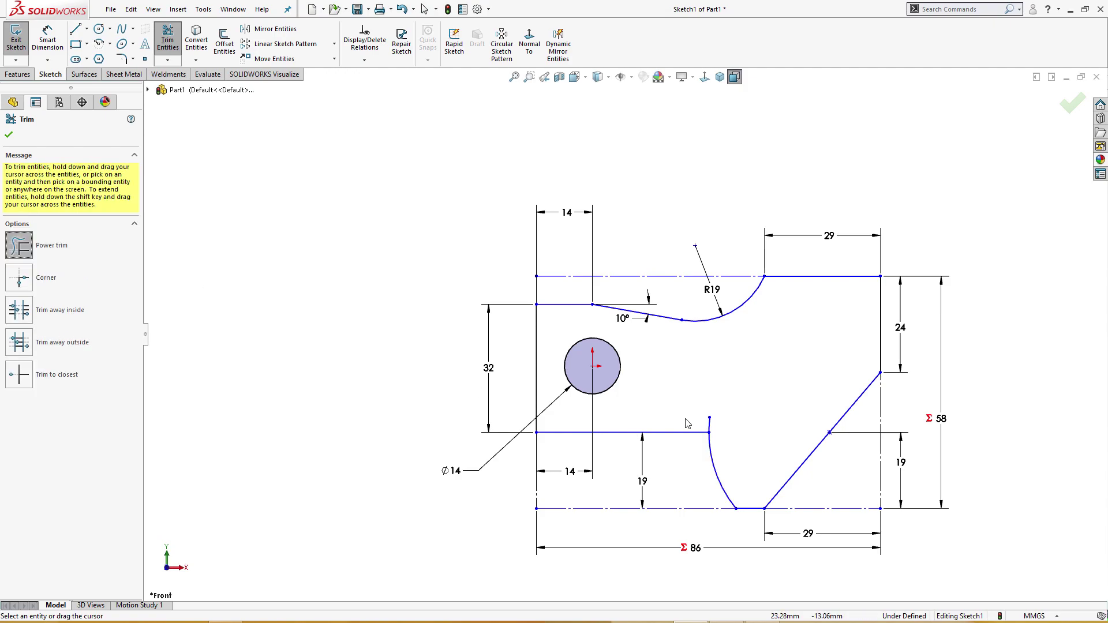
drag(692, 424, 721, 426)
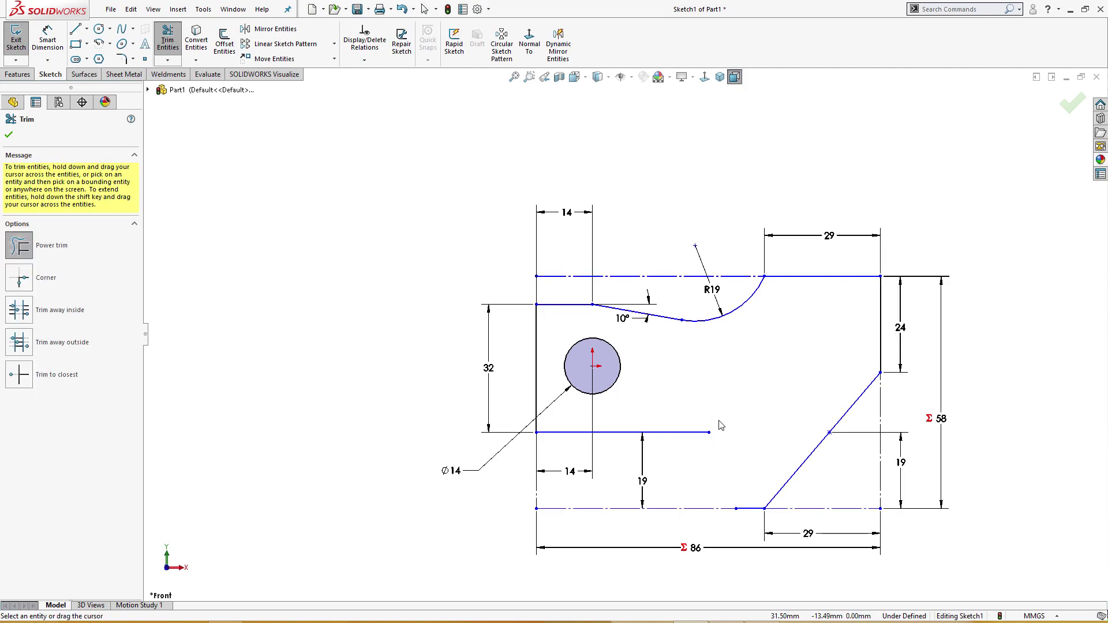
key(ctrl+z)
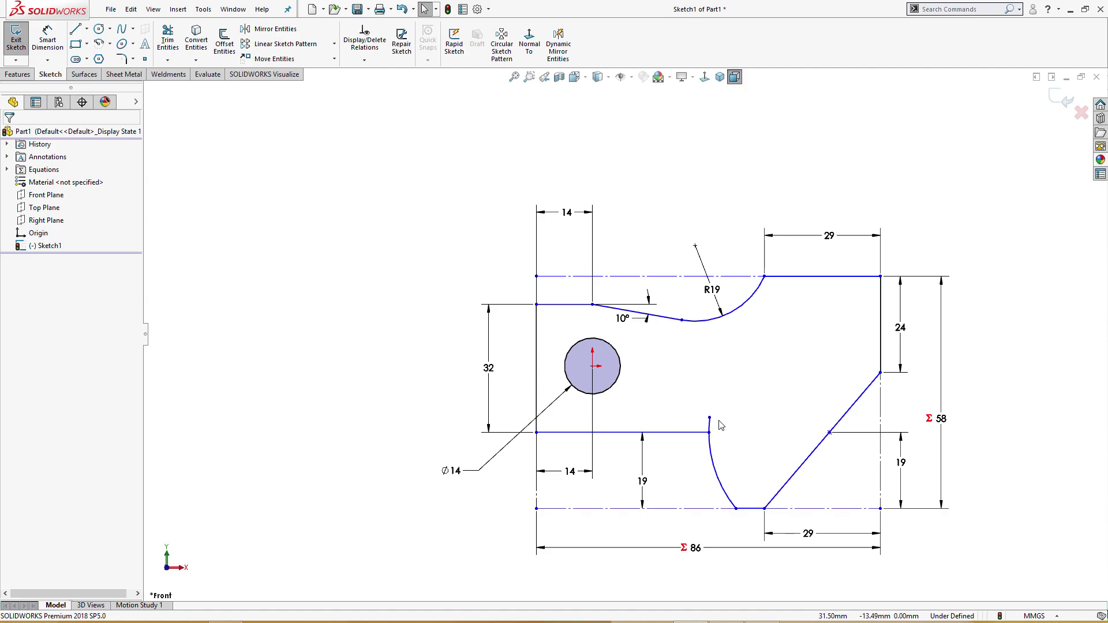
Add a 5 mm sketch fillet between the lower-left horizontal line and the arc
right_drag(276, 238, 234, 192)
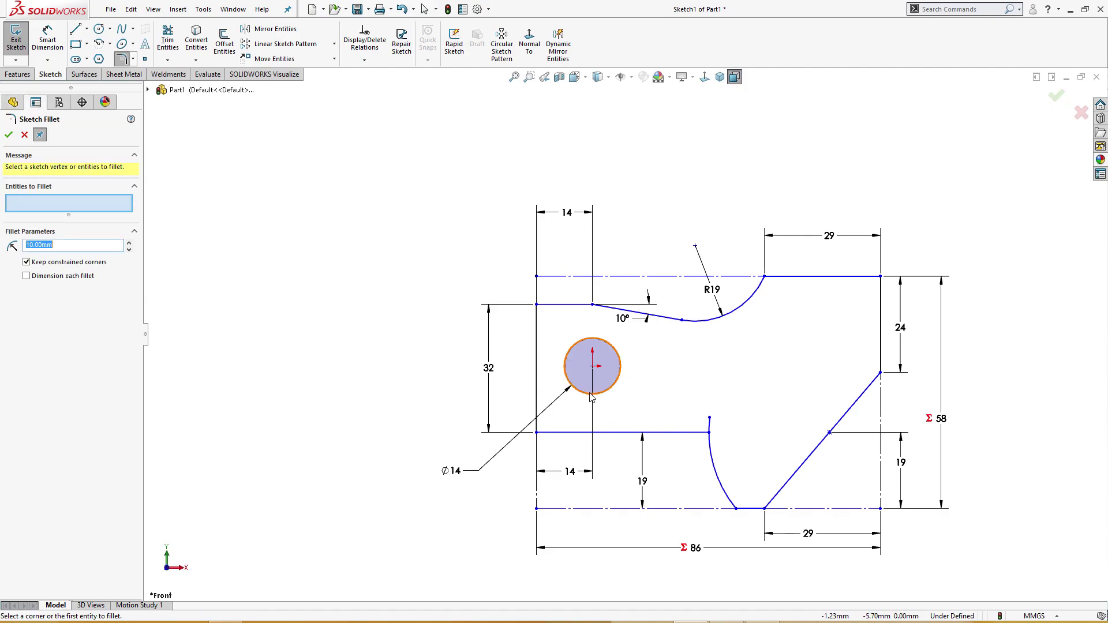
click(694, 433)
click(75, 249)
key(Return)
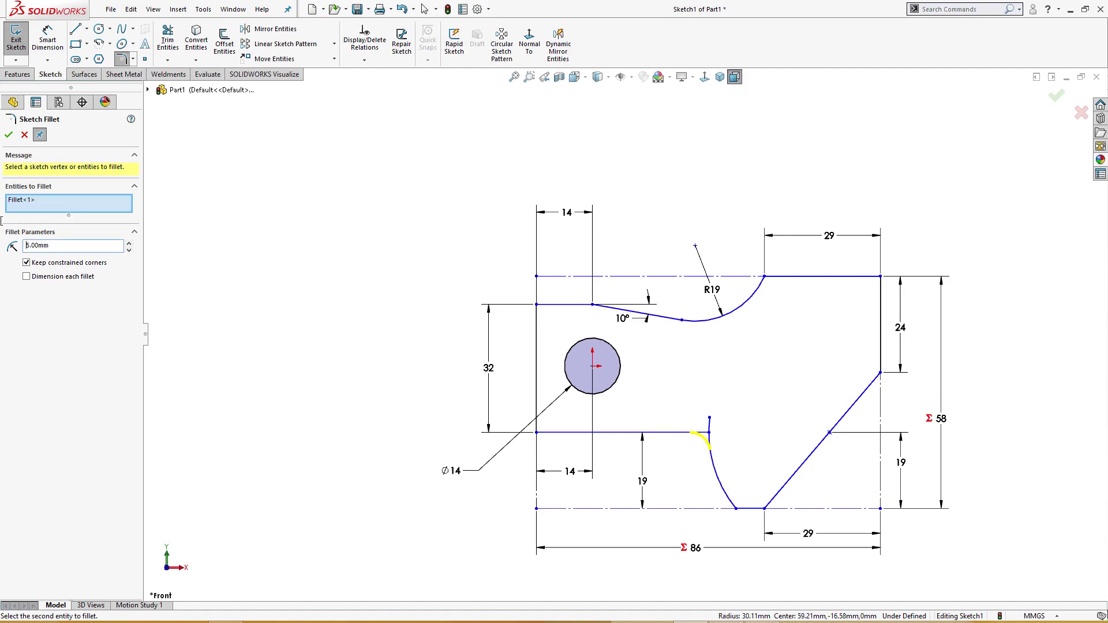
click(8, 135)
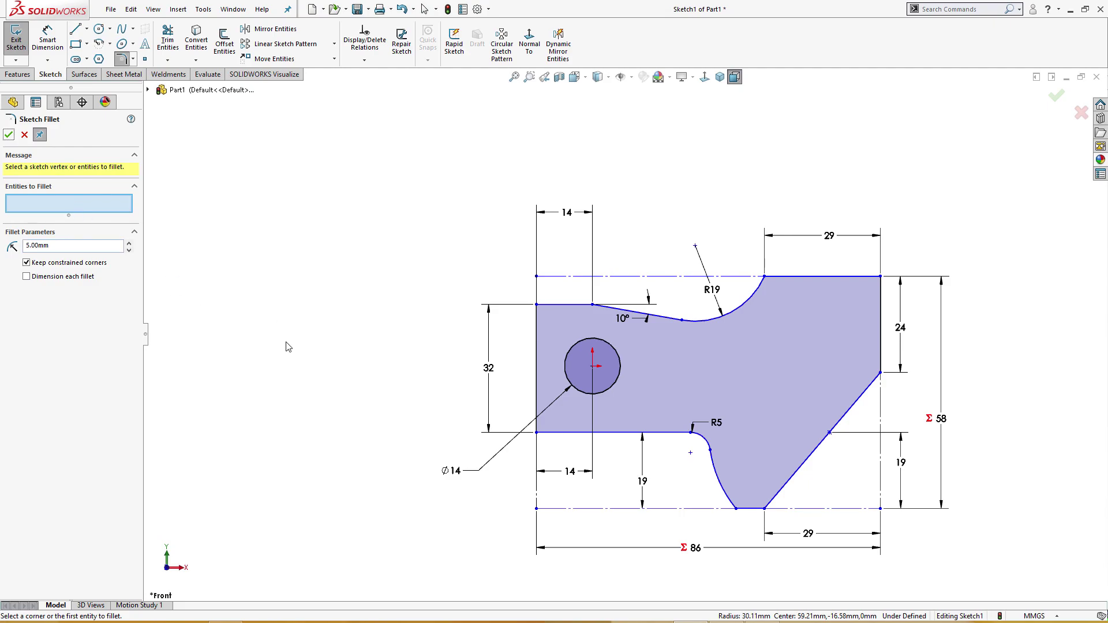
scroll(667, 344, down, 3)
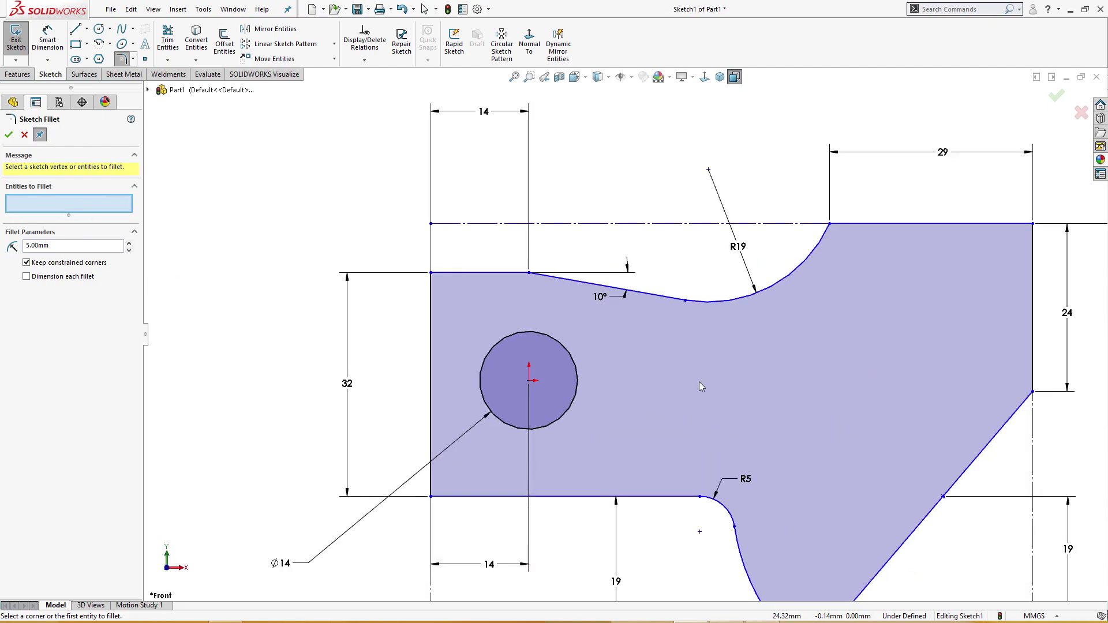
scroll(698, 382, up, 3)
scroll(785, 445, down, 2)
key(Escape)
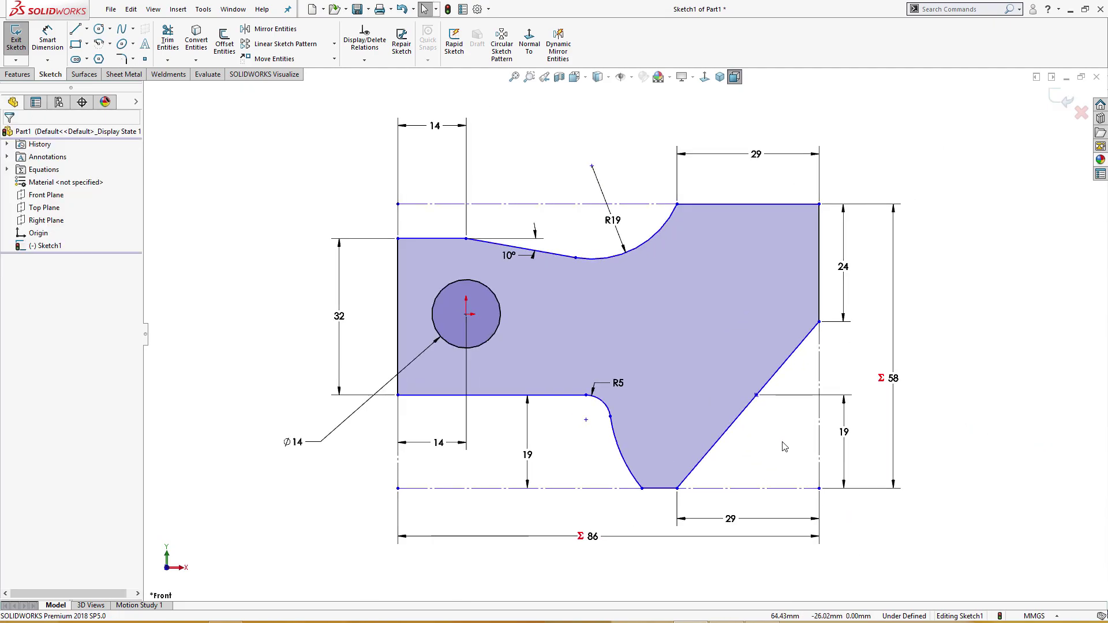
Move the overall width dimension slightly further below the profile
drag(603, 538, 612, 551)
key(Escape)
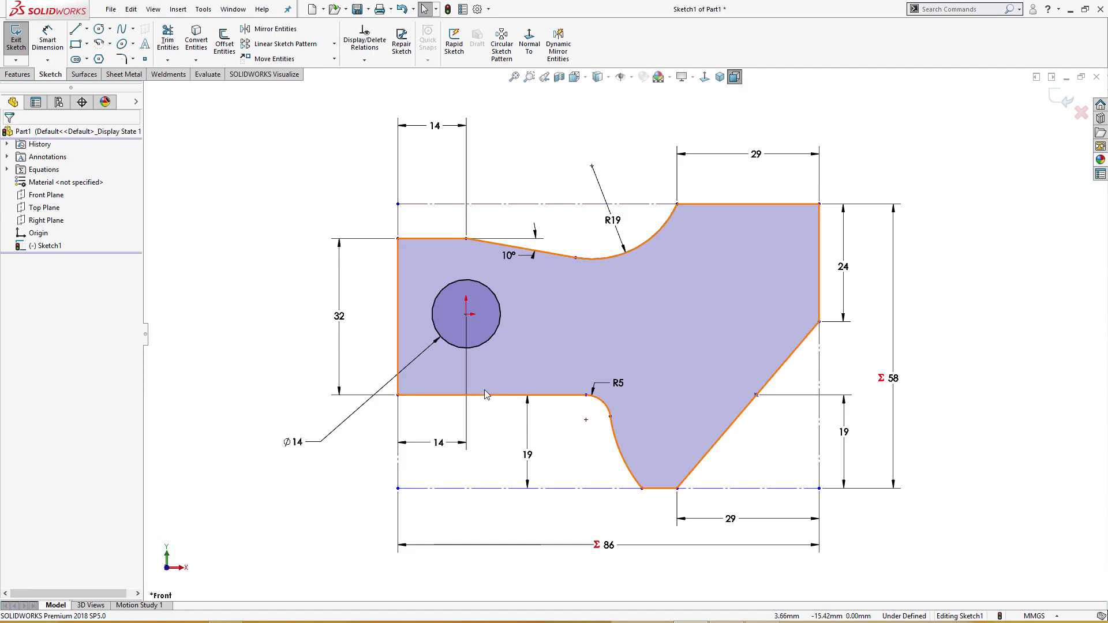
Dimension the circle's centre 14 mm above the lower-left horizontal profile line
key(d)
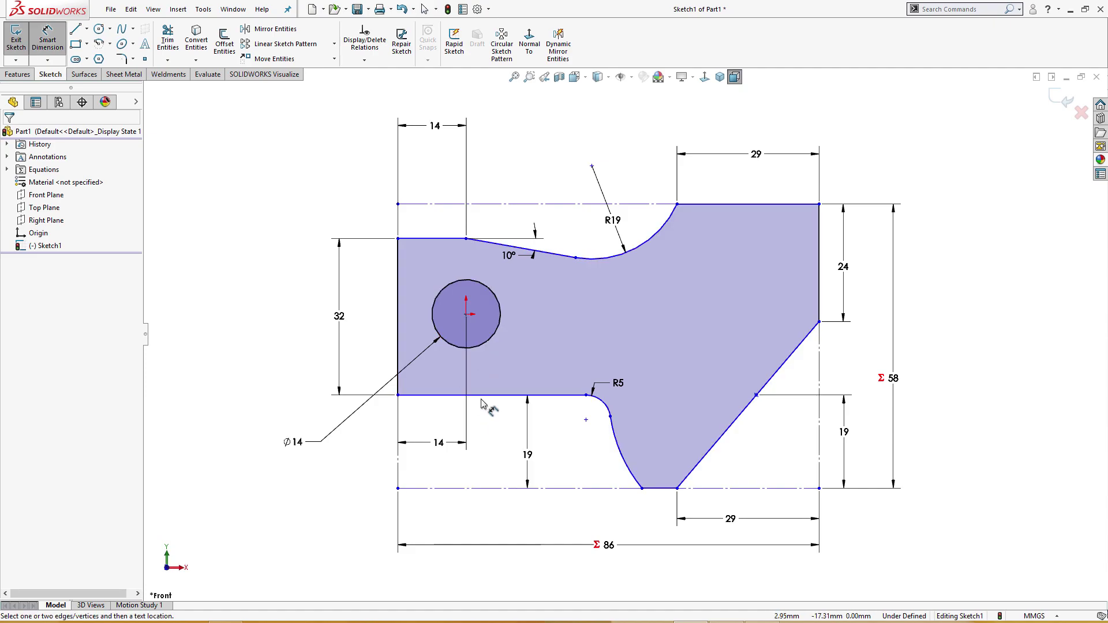
click(488, 344)
click(478, 396)
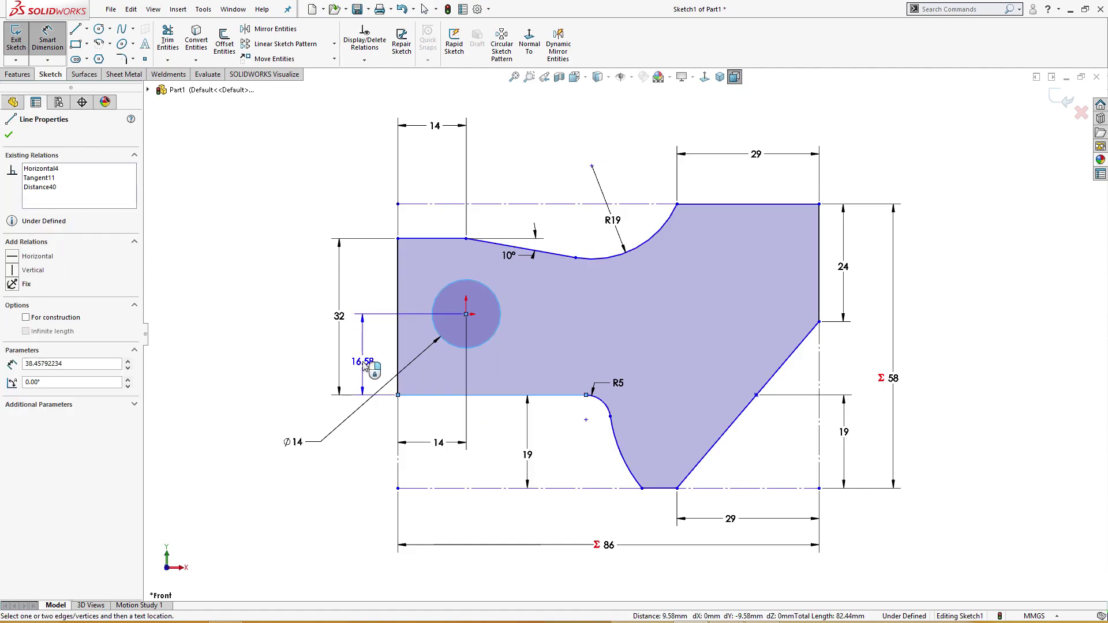
click(361, 366)
text(14)
key(Return)
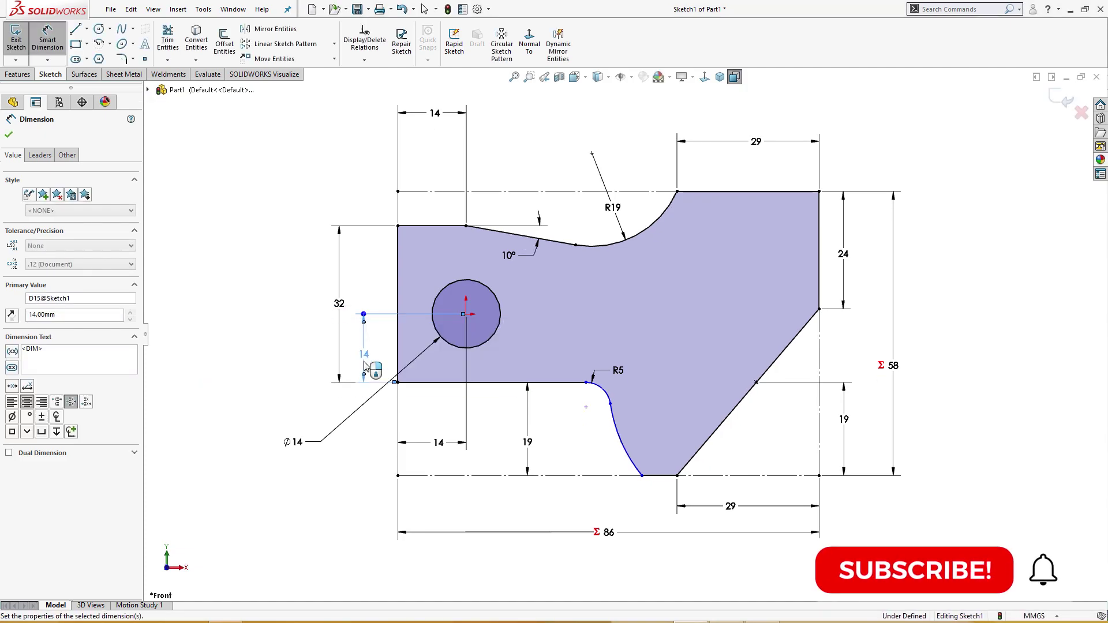
key(Escape)
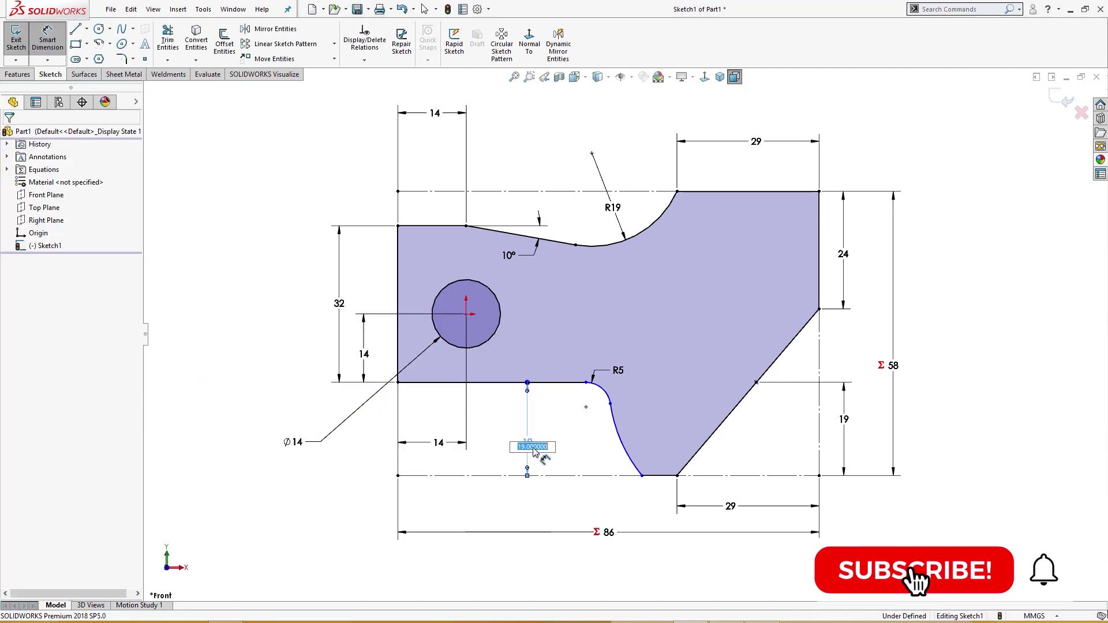
Dimension the large lower arc with a radius of 29 mm
key(d)
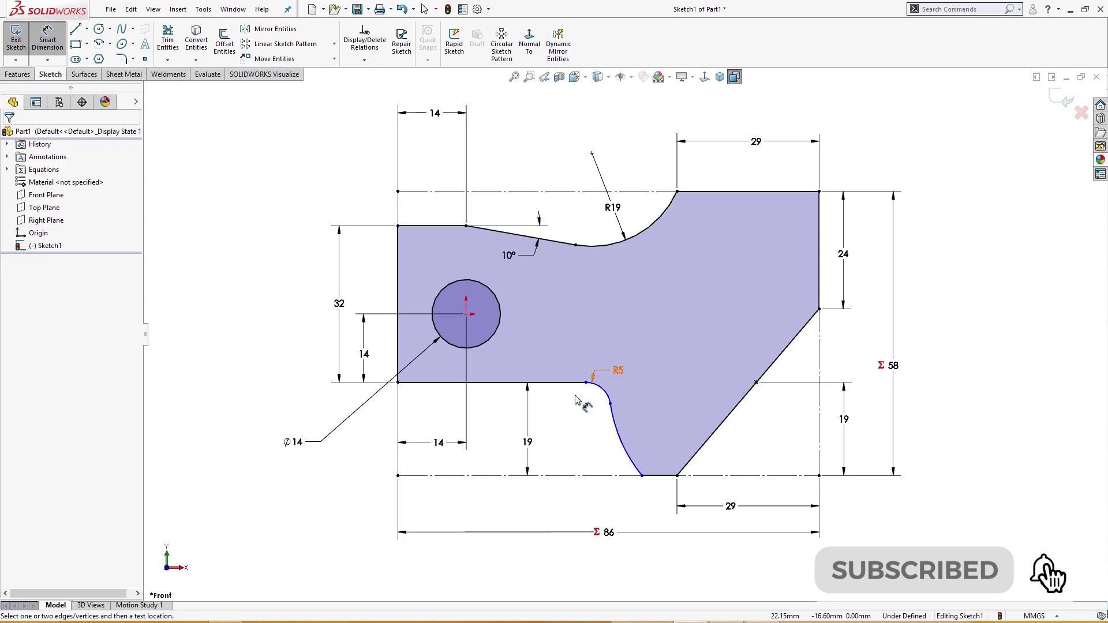
click(621, 450)
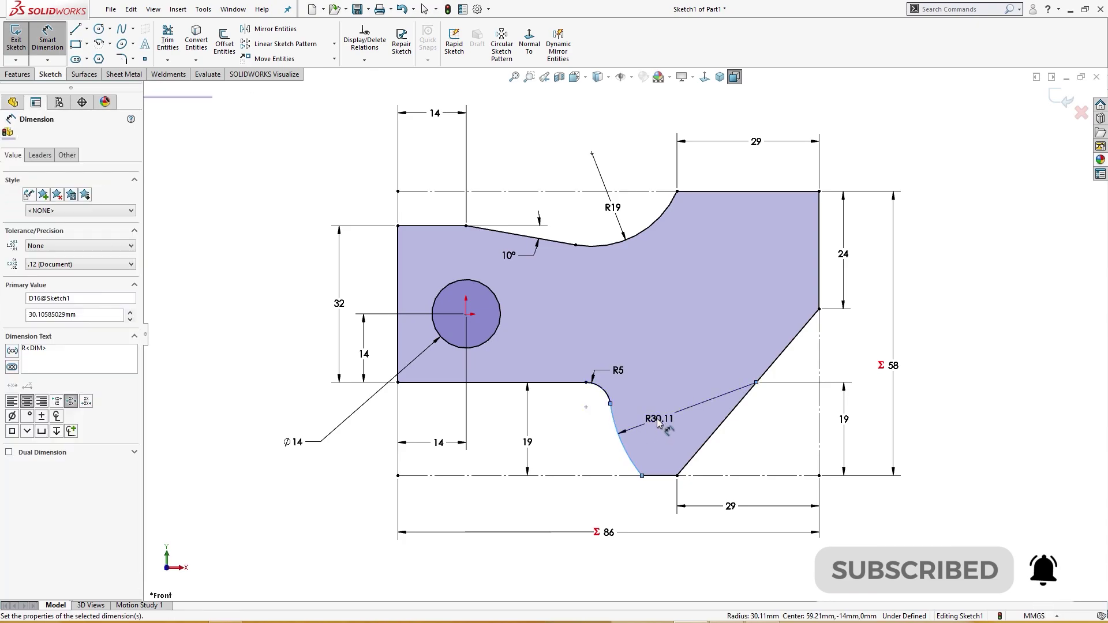
click(658, 423)
text(29)
key(Return)
click(993, 441)
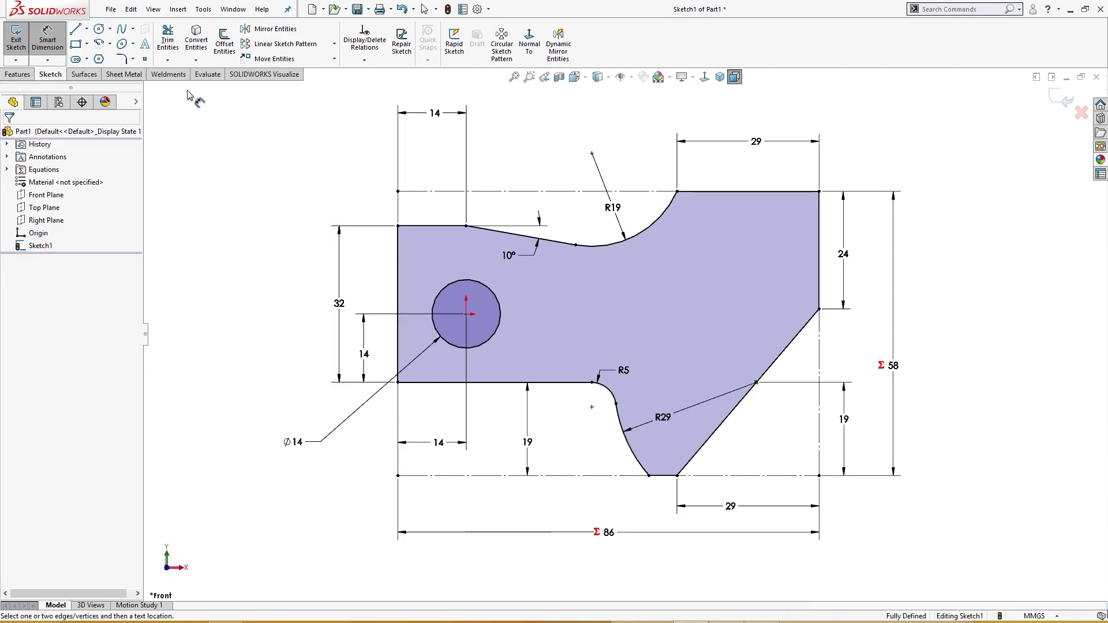
Try an angle-distance sketch chamfer of 10 mm at 45° on the profile's upper-left corner, and undo it
click(133, 58)
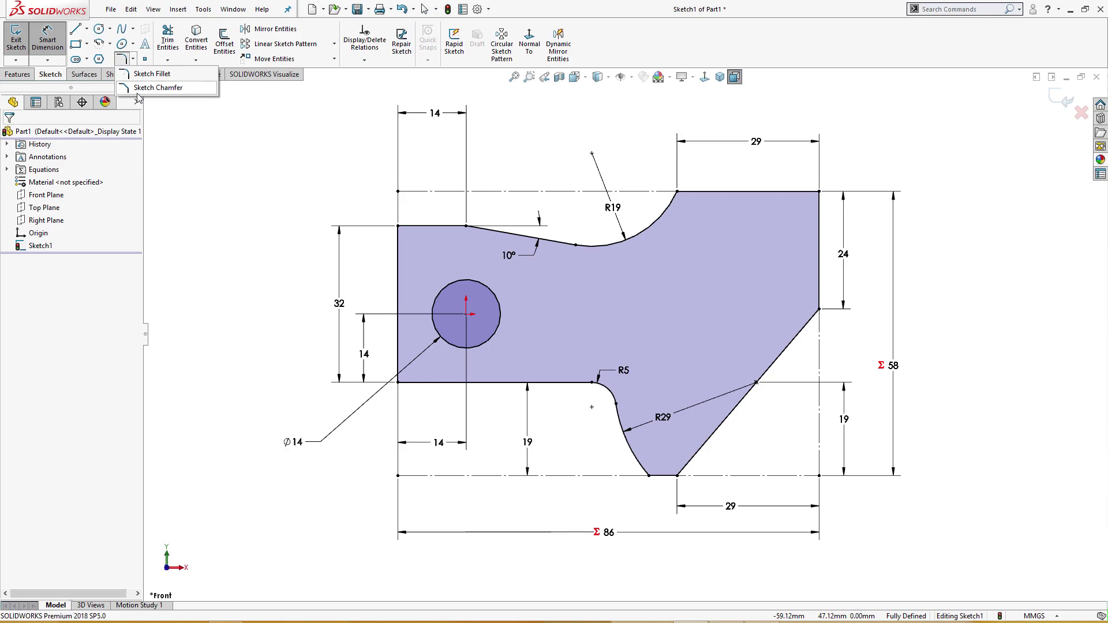
click(155, 87)
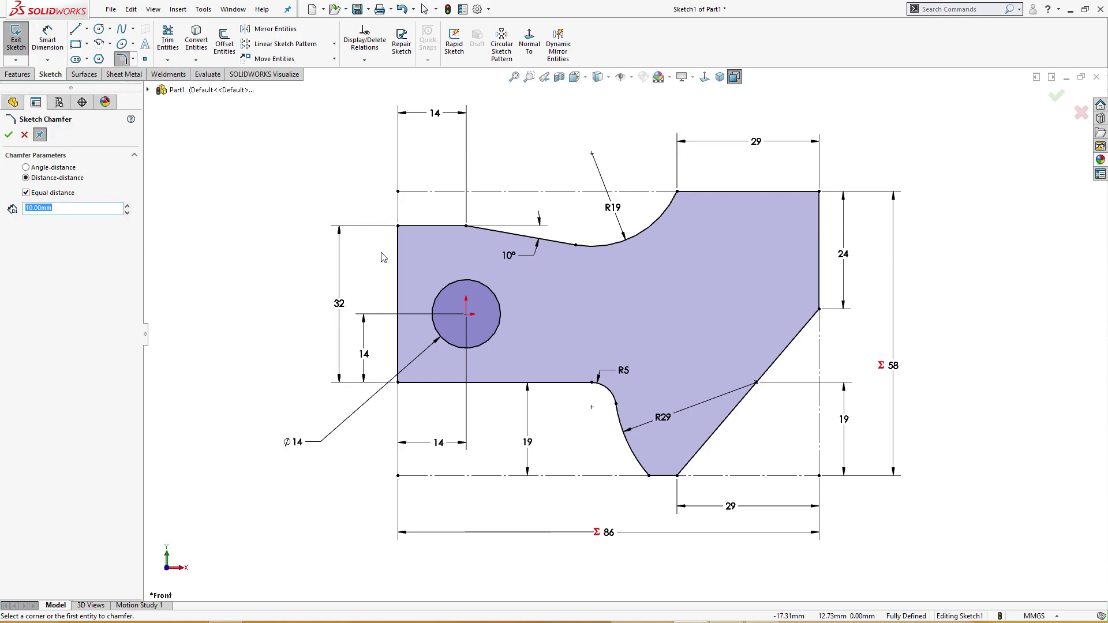
click(26, 168)
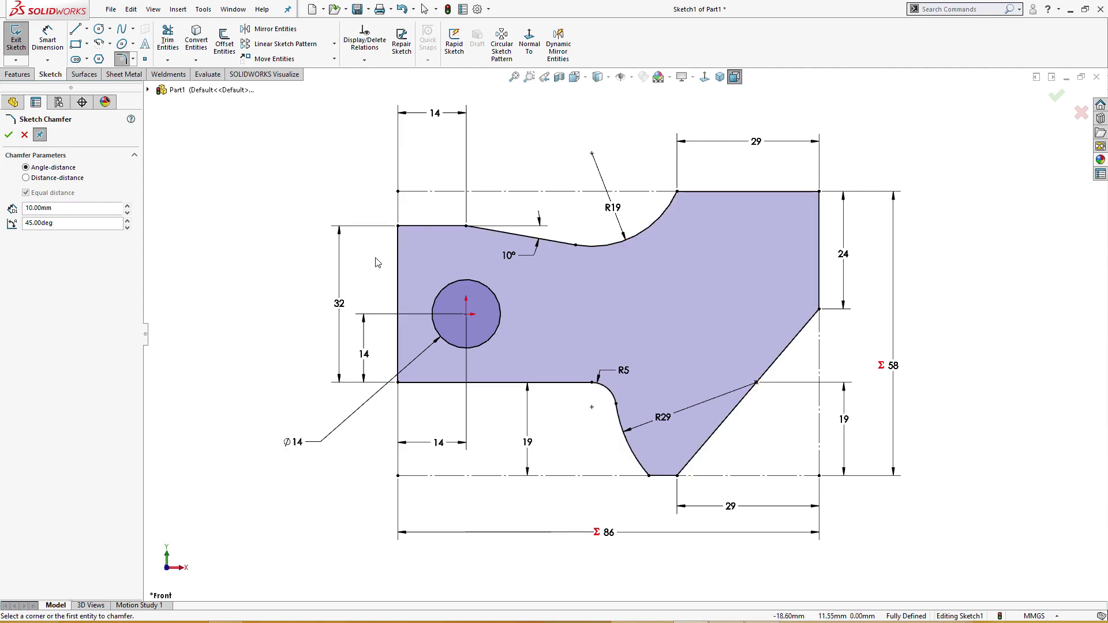
click(398, 262)
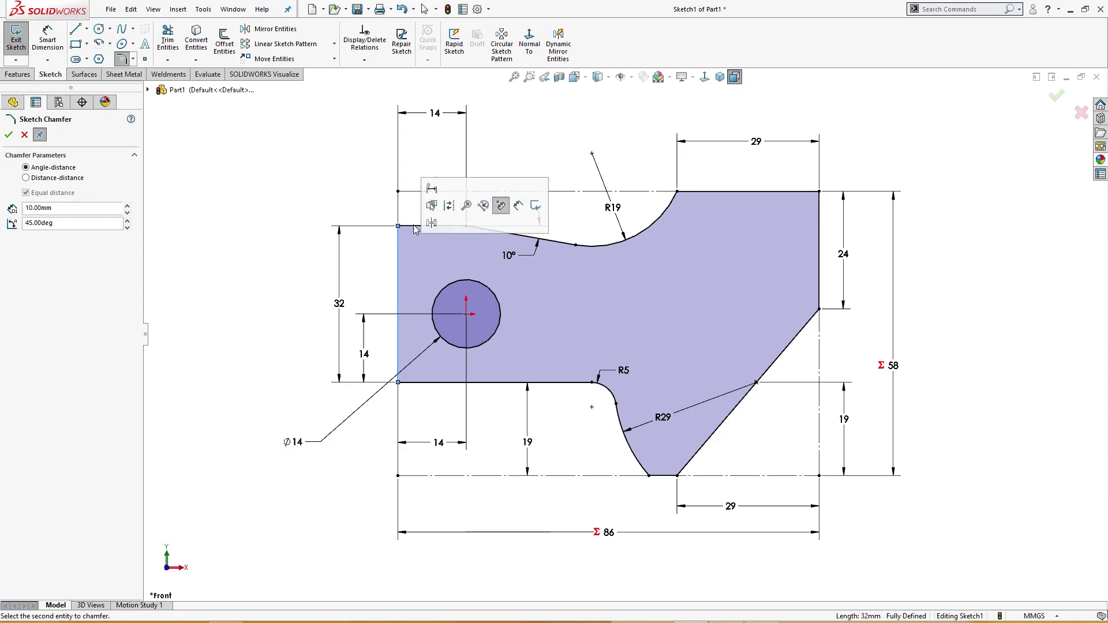
click(414, 225)
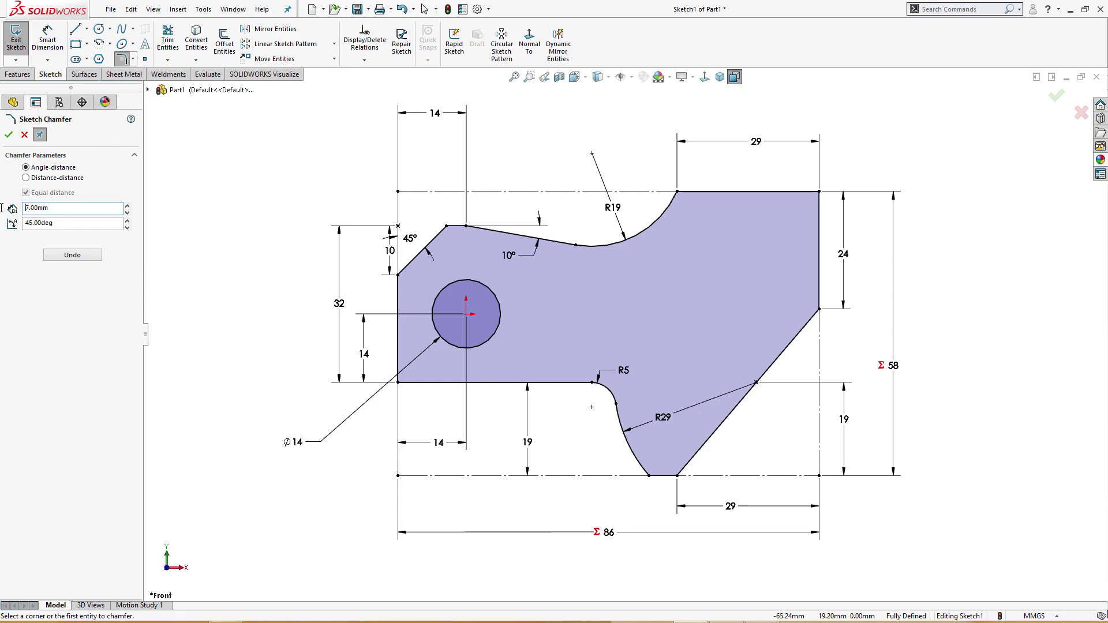
key(Escape)
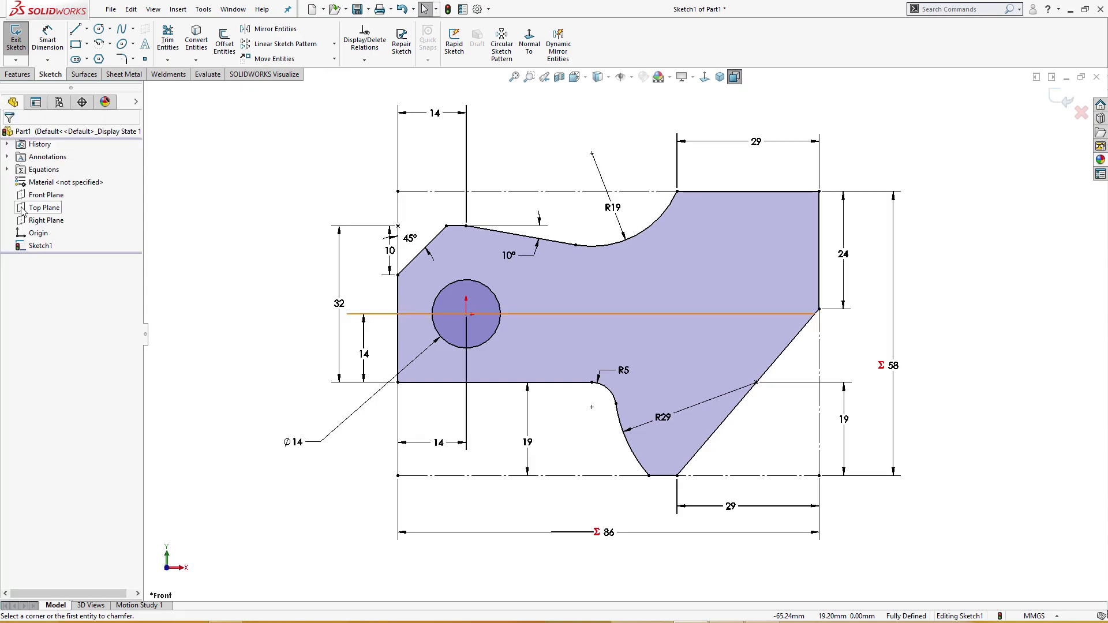
key(ctrl+z)
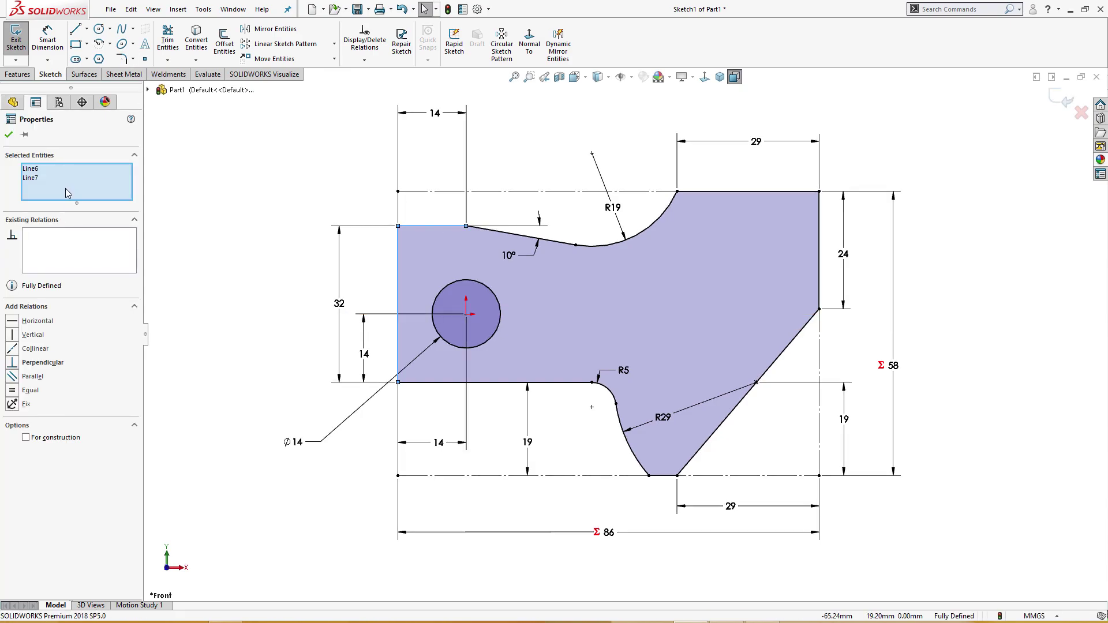
Chamfer the profile's upper-left corner with an angle-distance chamfer of 7 mm at 45°
click(133, 59)
click(151, 88)
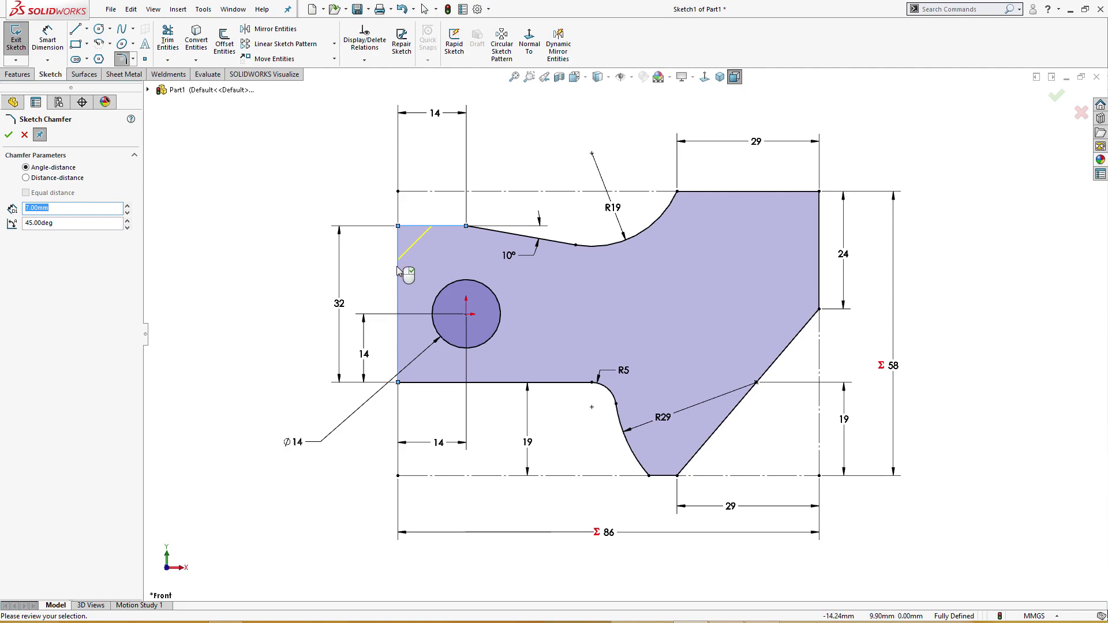
click(422, 237)
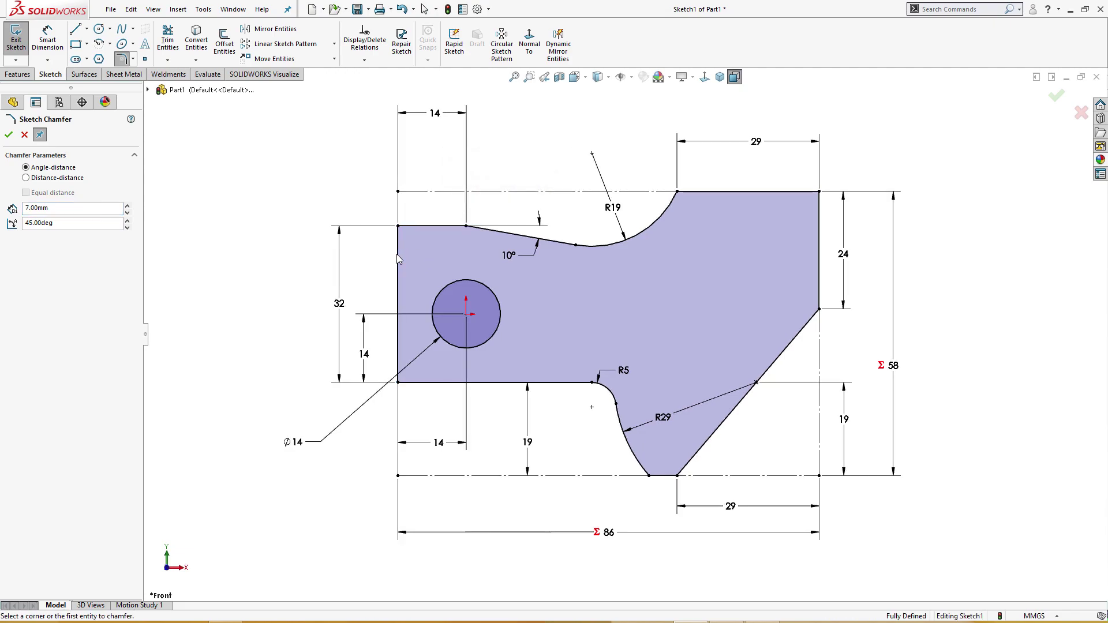
click(397, 256)
click(414, 227)
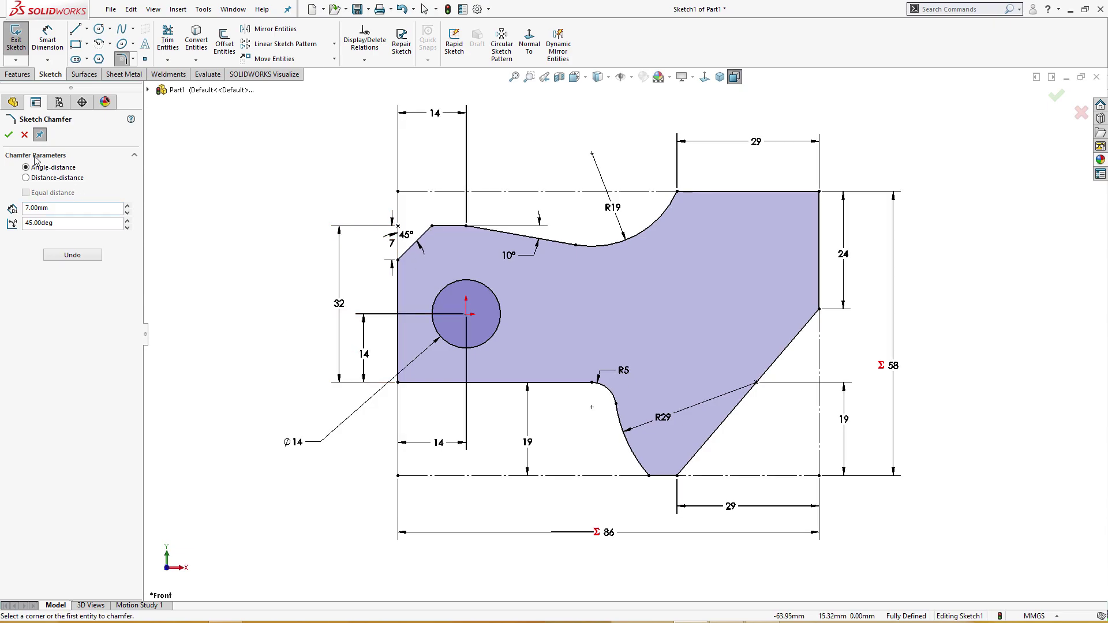
click(8, 134)
key(Return)
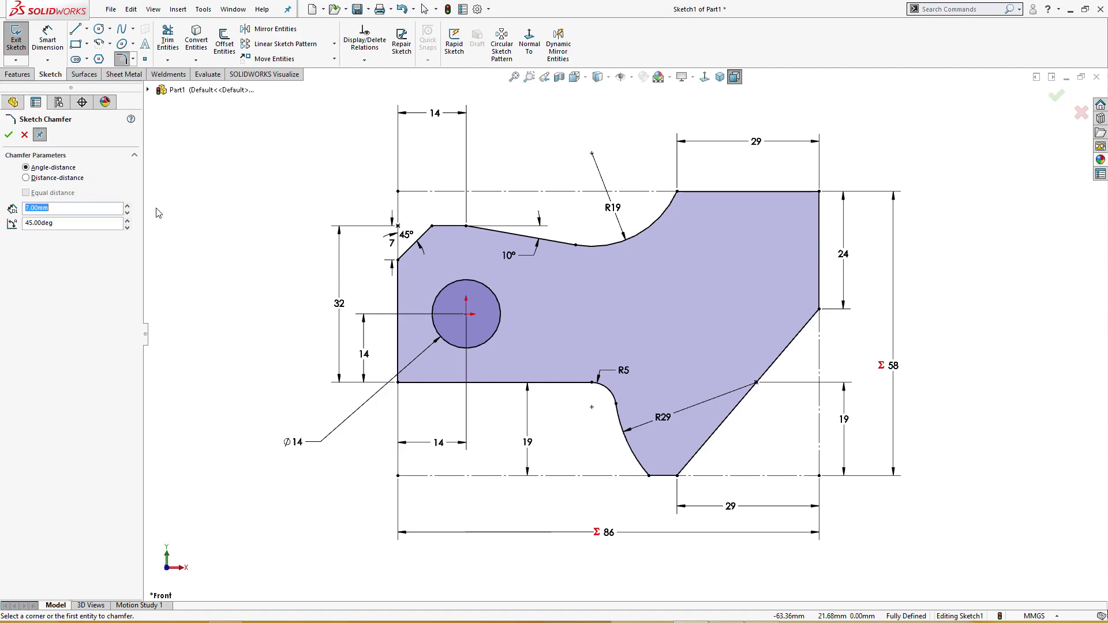
Chamfer the profile's lower-left corner with the same 7 mm distance and 45° angle
click(399, 360)
click(422, 384)
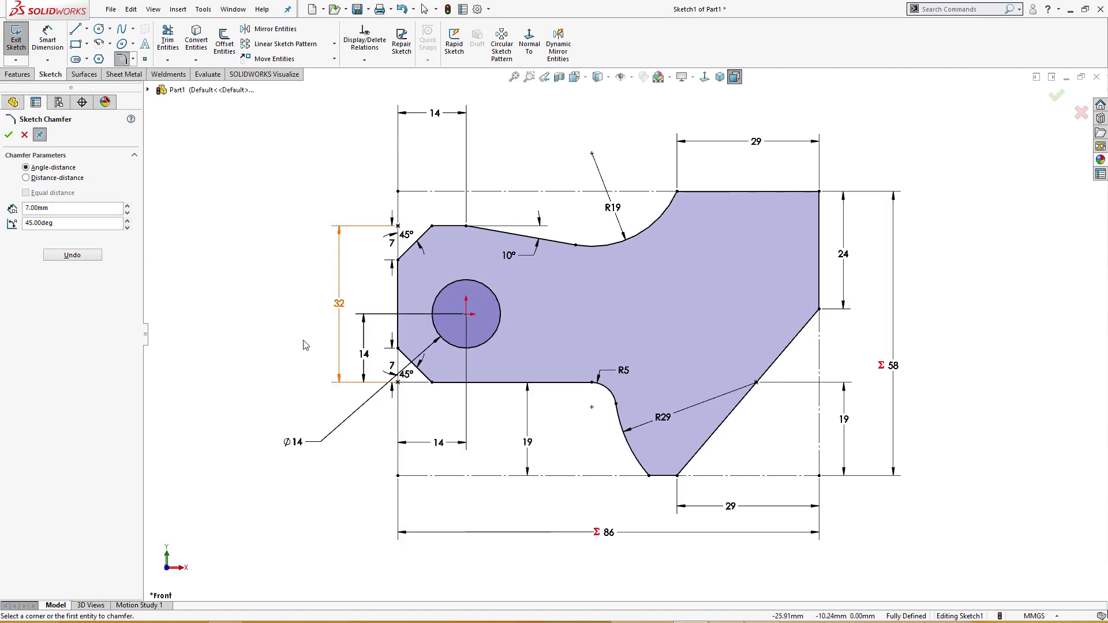
click(8, 136)
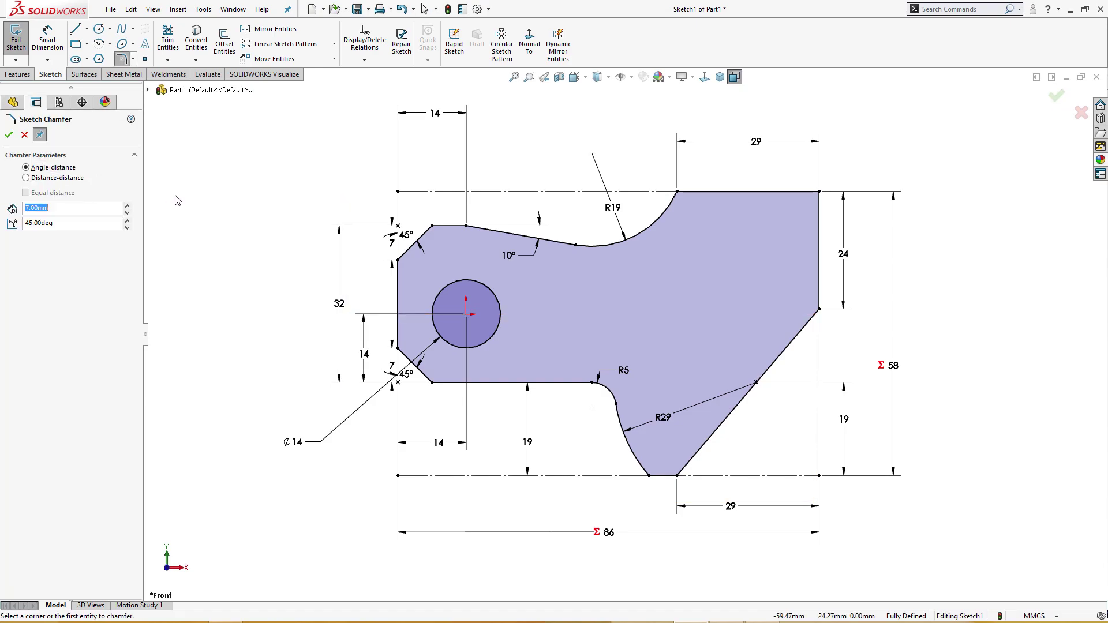
key(Return)
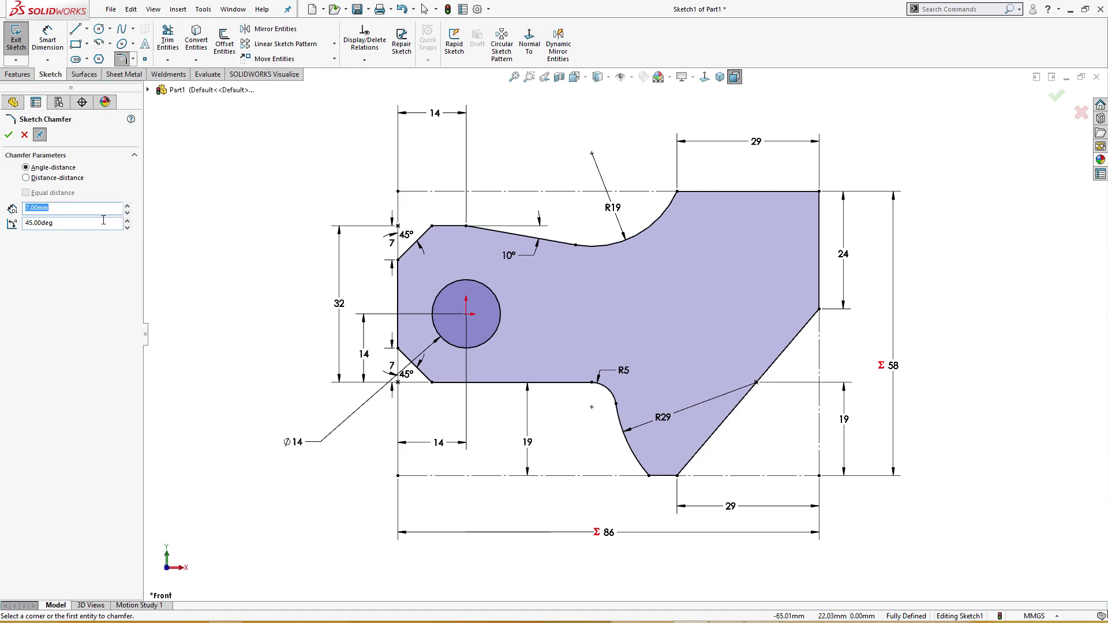
Chamfer the profile's upper-right corner with an angle-distance chamfer of 5 mm at 45°
text(5)
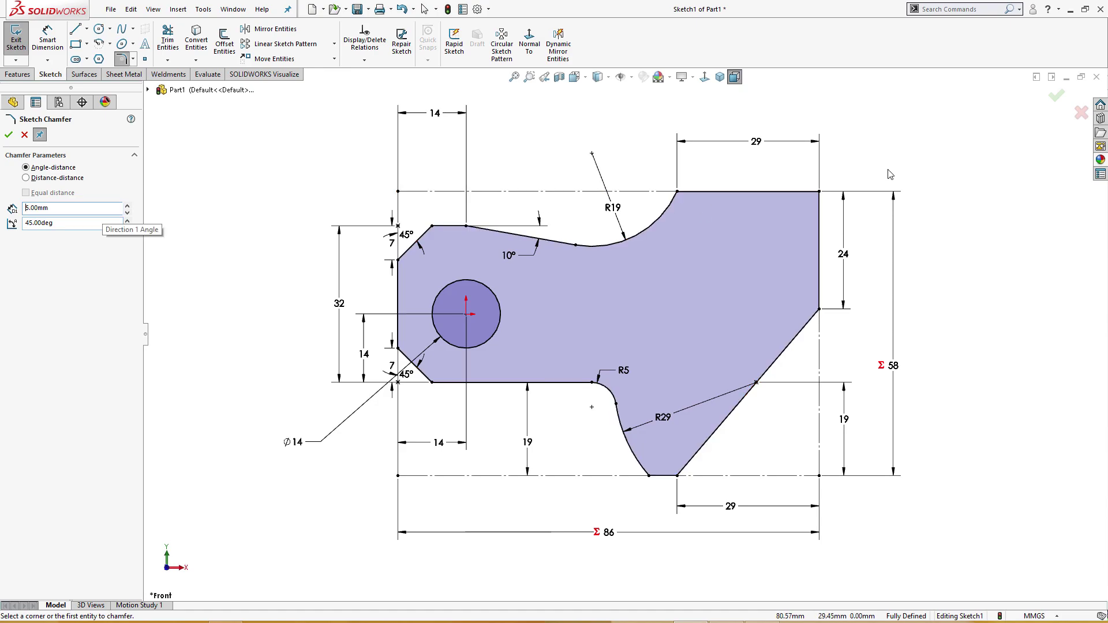
click(803, 191)
click(805, 197)
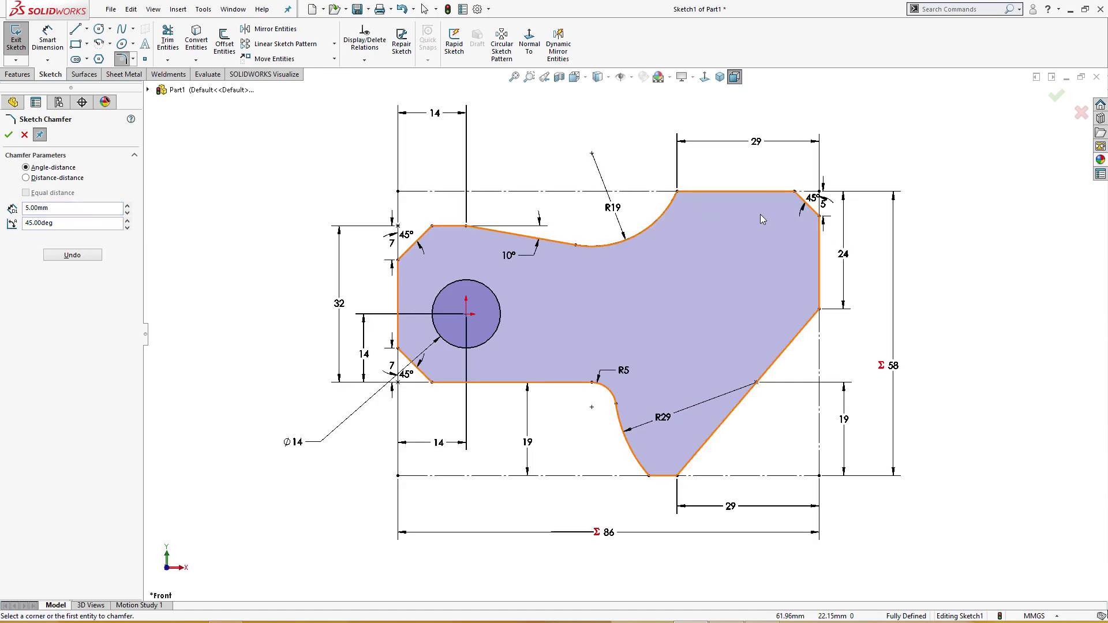
key(Escape)
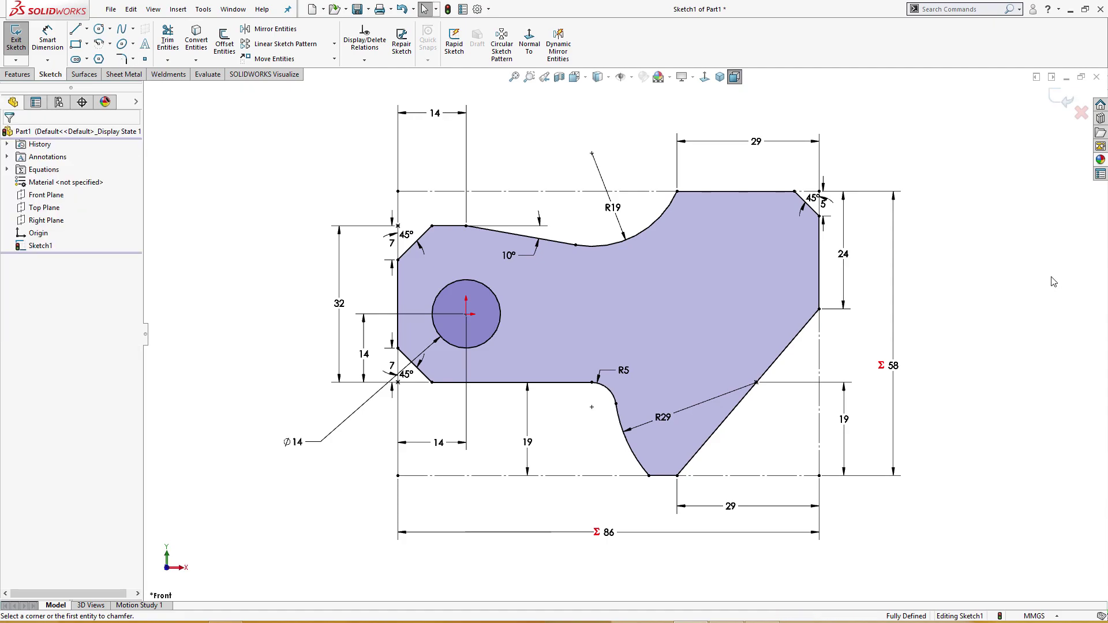
Rearrange the dimensions along the profile's right side so the chamfer, 24, 19 and 58 mm dimensions are clearly spaced outside the outline
click(833, 208)
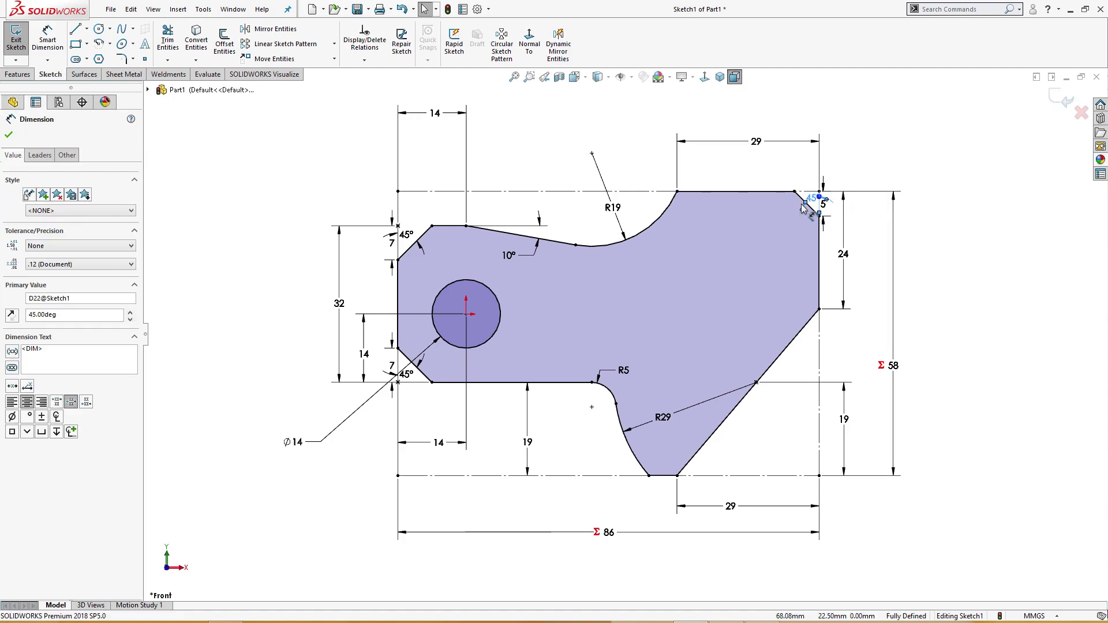
mouse_move(833, 209)
mouse_down()
mouse_move(825, 175)
mouse_move(833, 205)
mouse_up()
click(990, 160)
drag(844, 254, 865, 253)
click(892, 329)
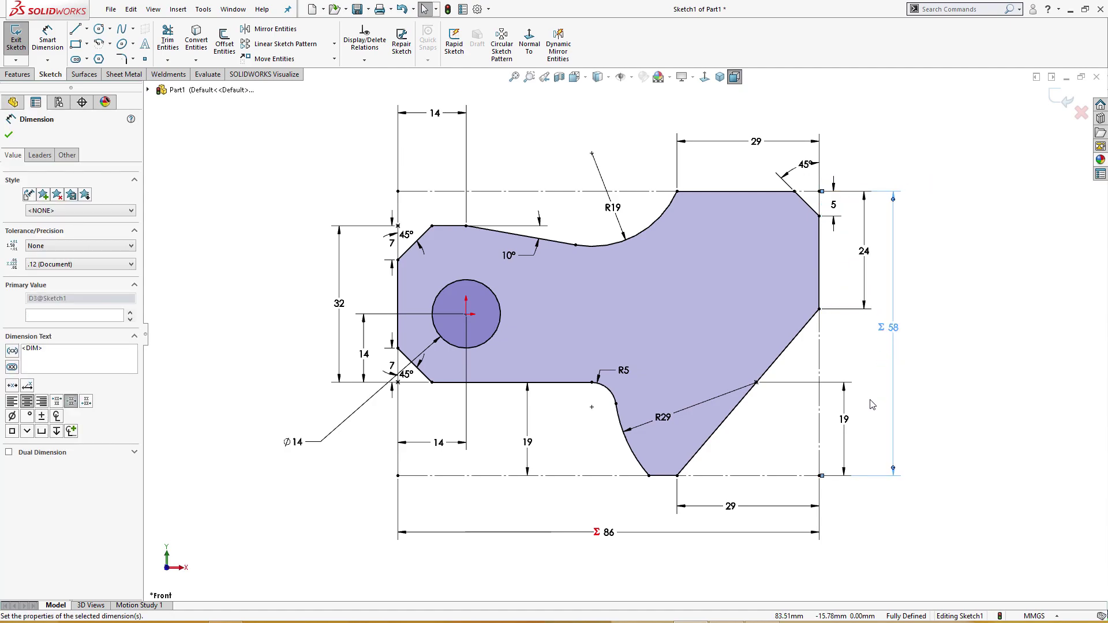
drag(856, 424, 868, 427)
click(906, 499)
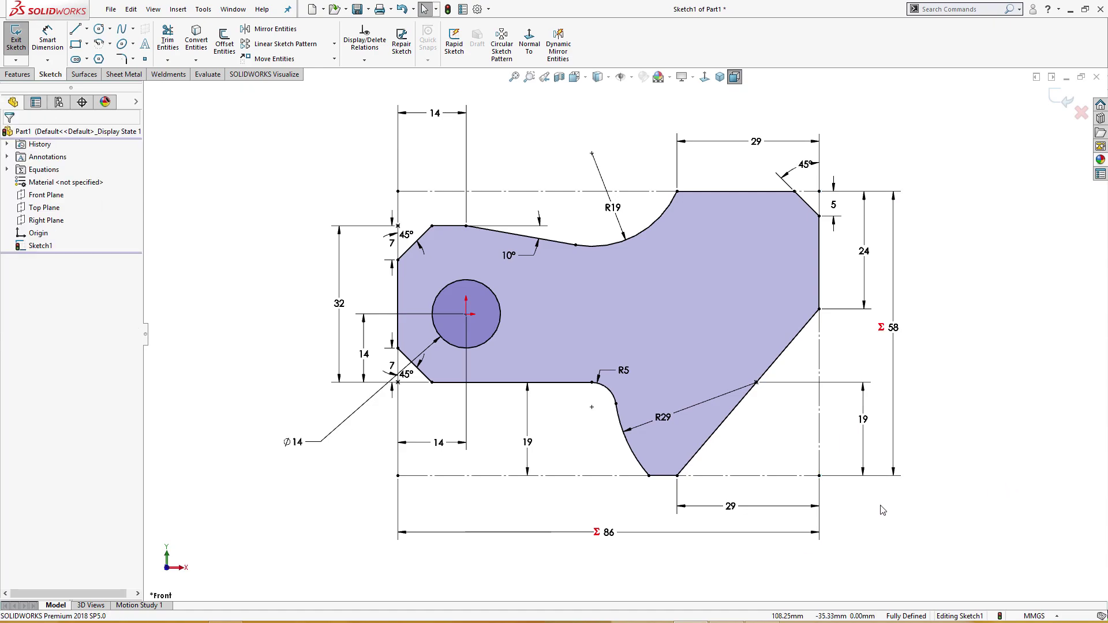
Reposition the overall 86 mm width, the lower 29 mm and the lower-left 19 mm dimensions for clearer spacing below the profile
drag(597, 532, 604, 542)
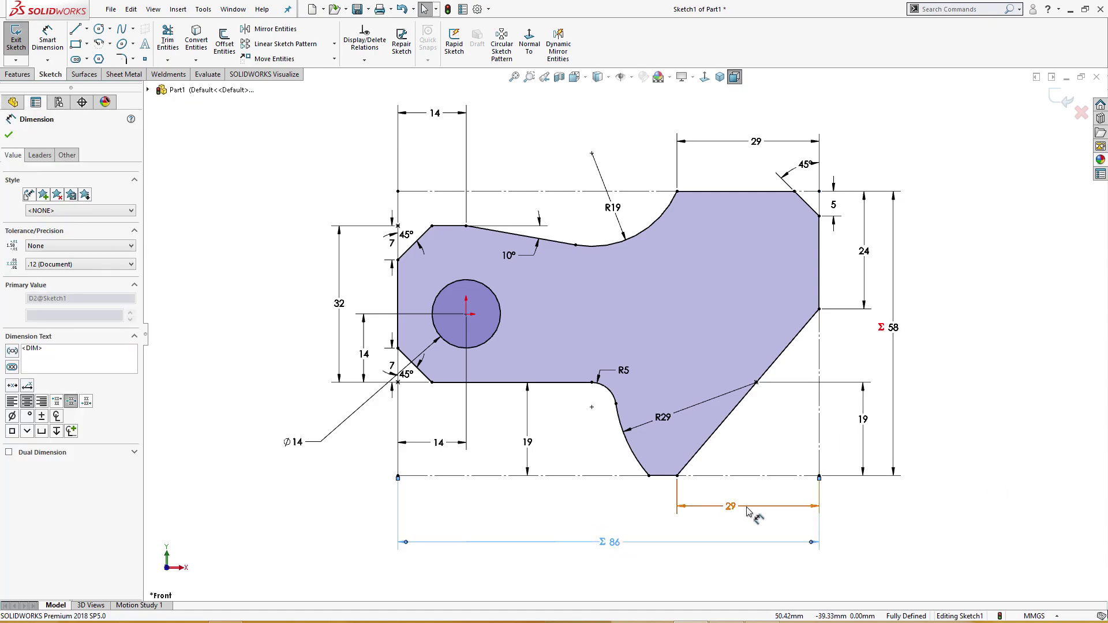
drag(734, 513, 746, 515)
click(529, 442)
drag(530, 443, 524, 443)
key(Escape)
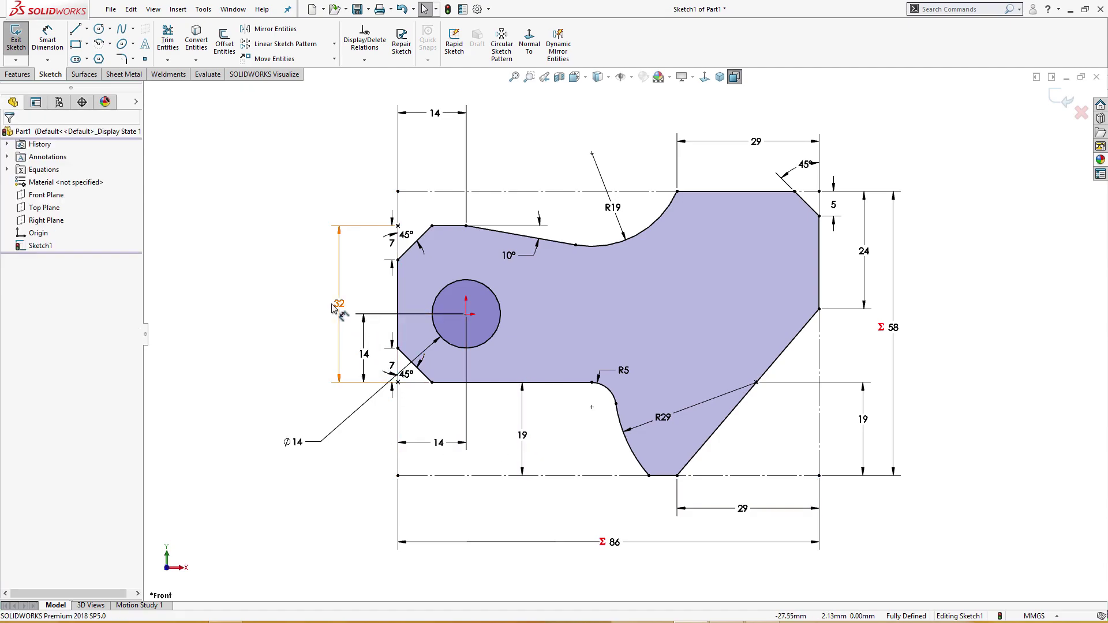
Spread out the left-side dimensions, moving the 32, 14 and 7 mm values and both 45° chamfer angles clear of the outline
drag(337, 307, 326, 304)
mouse_move(363, 354)
mouse_down()
mouse_move(351, 353)
mouse_move(386, 367)
mouse_move(370, 371)
mouse_up()
mouse_move(392, 243)
mouse_down()
mouse_move(366, 248)
mouse_move(417, 215)
mouse_up()
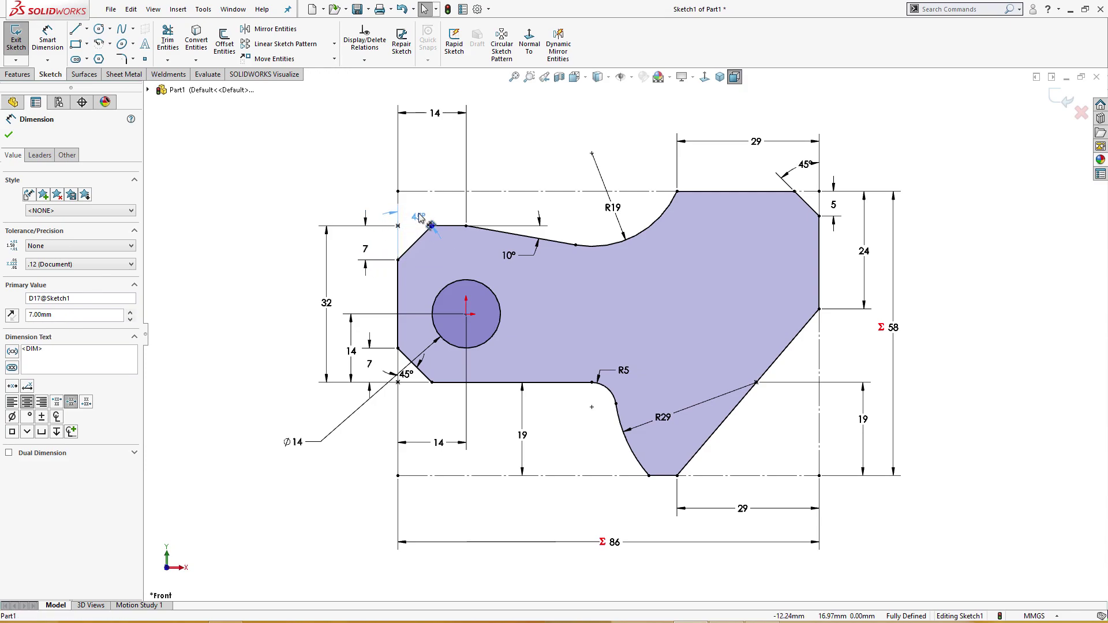
drag(407, 374, 430, 411)
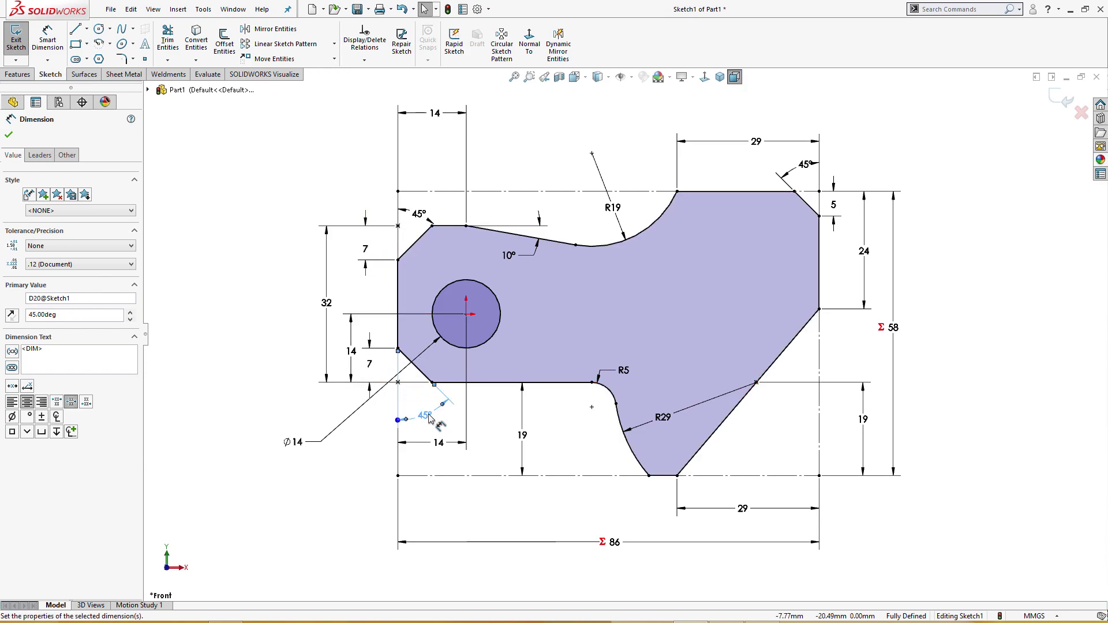
click(427, 413)
click(377, 484)
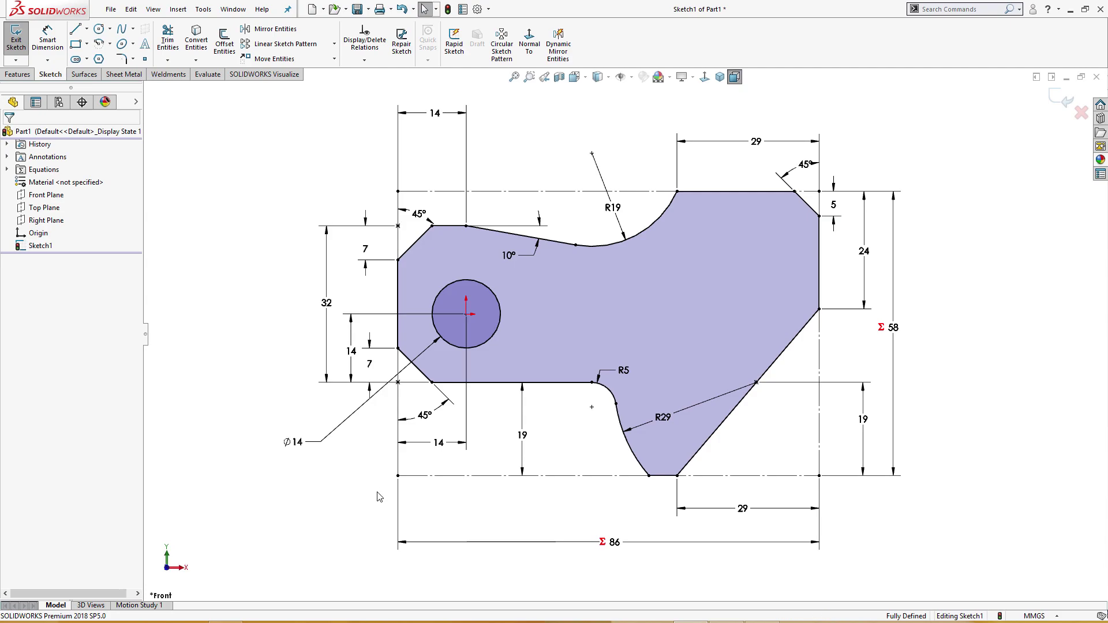
Extrude the profile sketch with a Mid Plane end condition and a depth linked to global variable C
scroll(981, 329, down, 5)
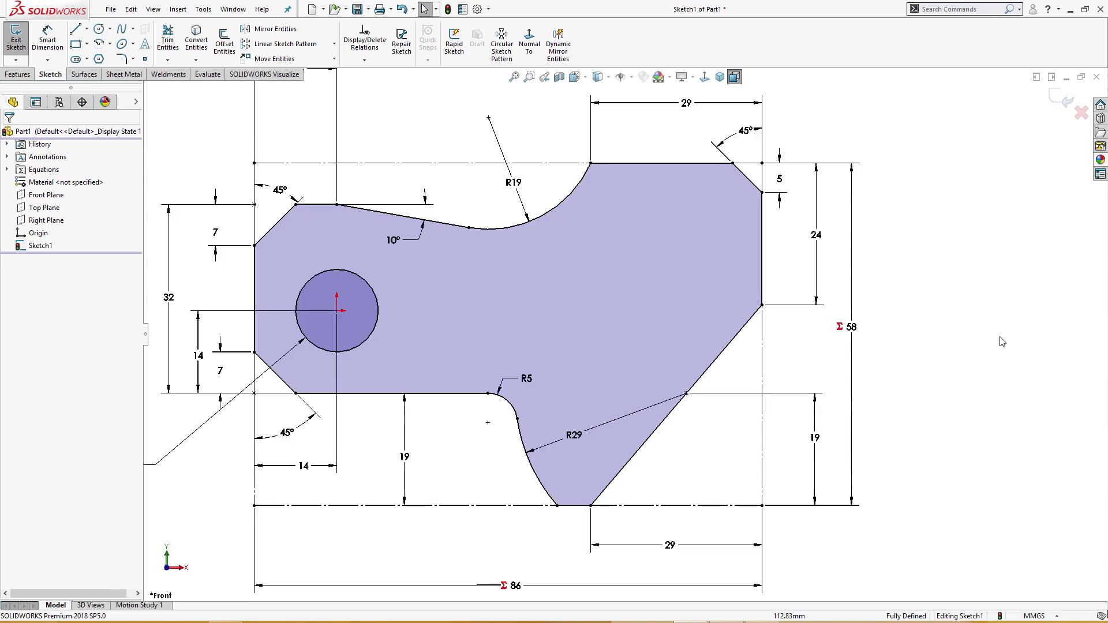
key(s)
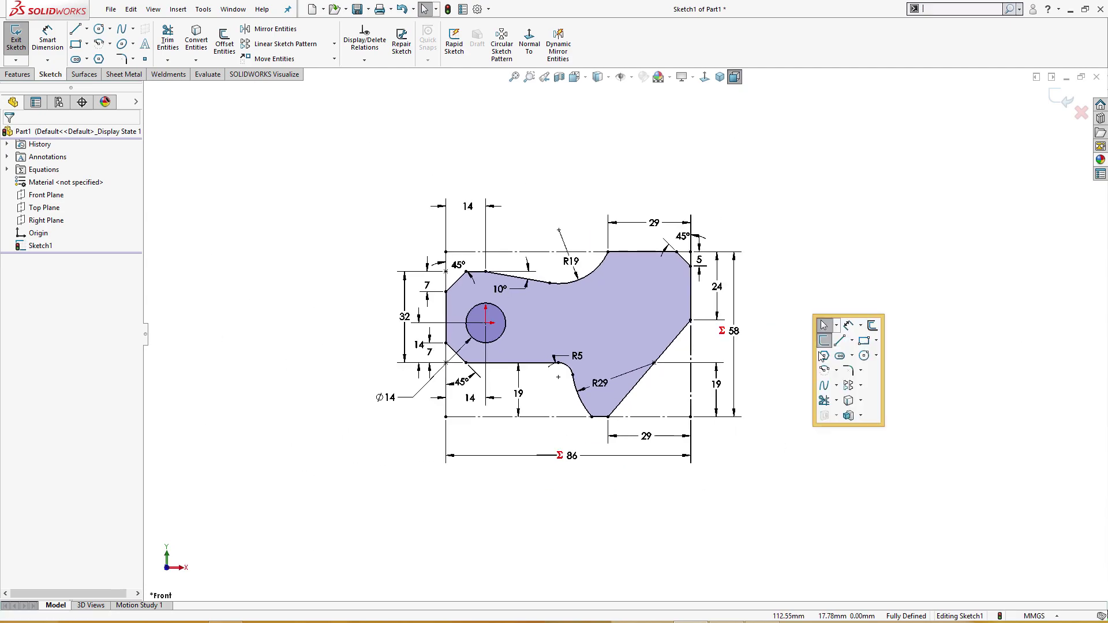
middle_drag(854, 415, 846, 423)
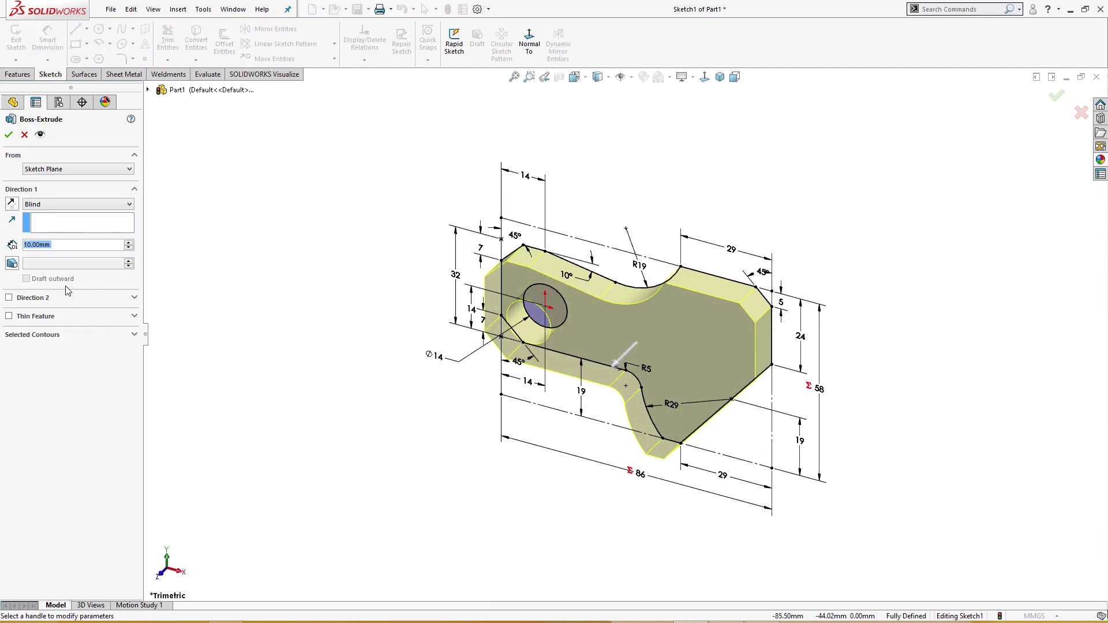
click(51, 205)
click(49, 248)
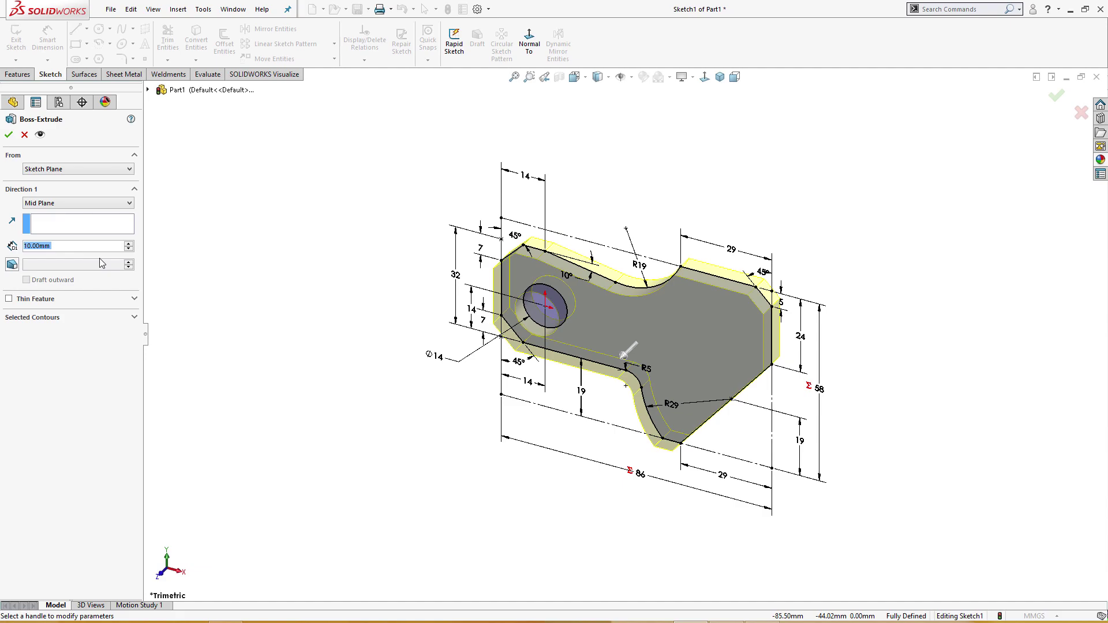
text(=)
mouse_move(78, 263)
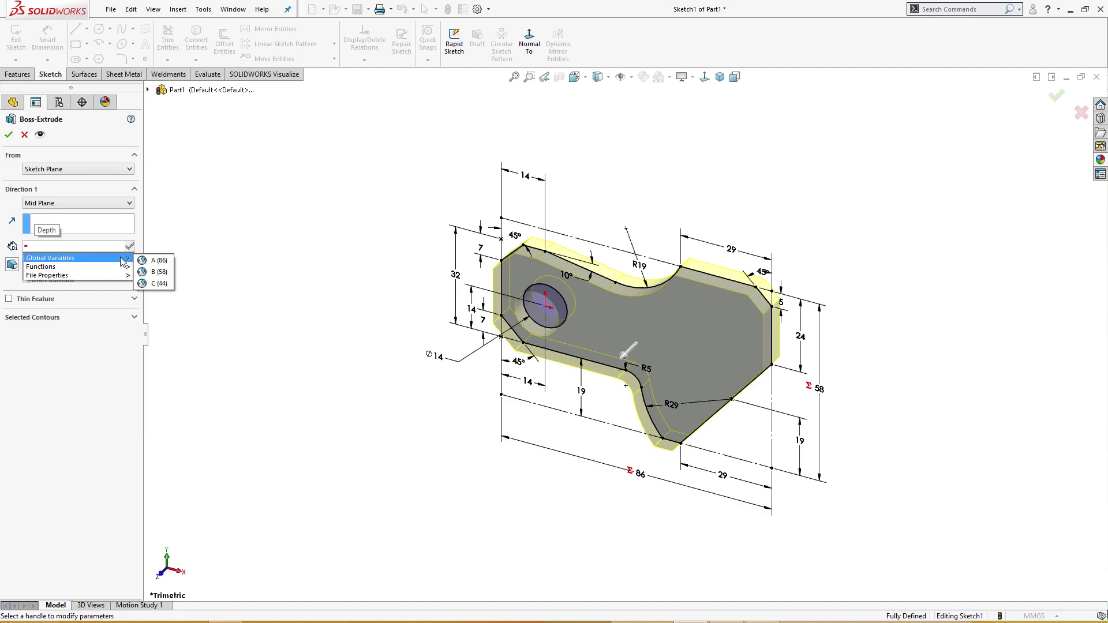
click(161, 263)
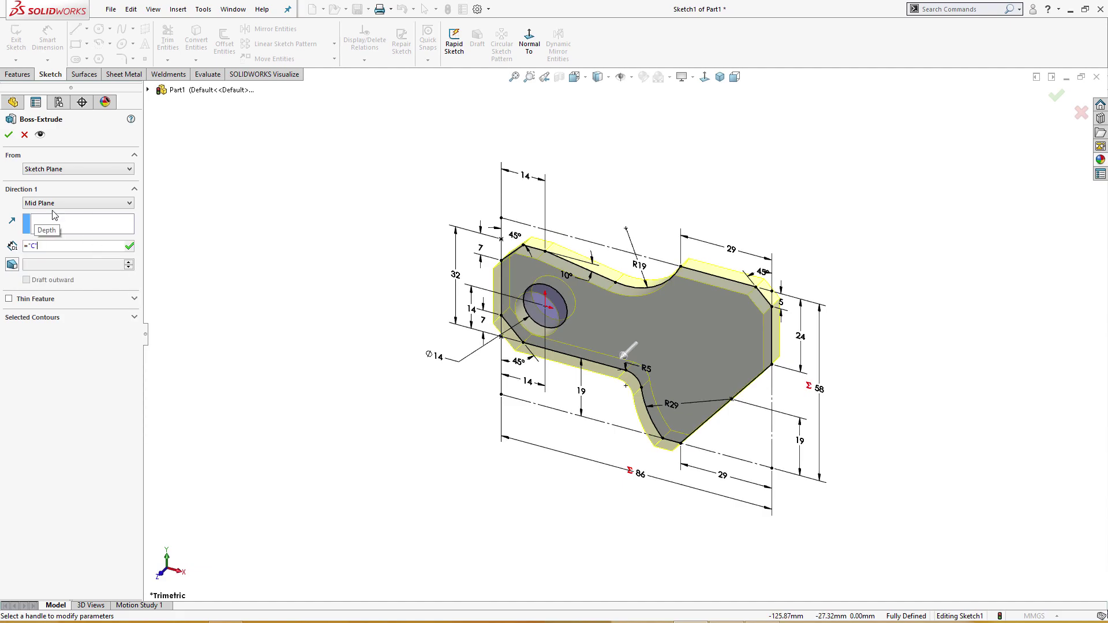
key(Return)
Inspect the extruded body in isometric view and examine the reference drawing Tool Block.jpg in Windows Photo Viewer for the remaining cuts
middle_drag(220, 297, 418, 398)
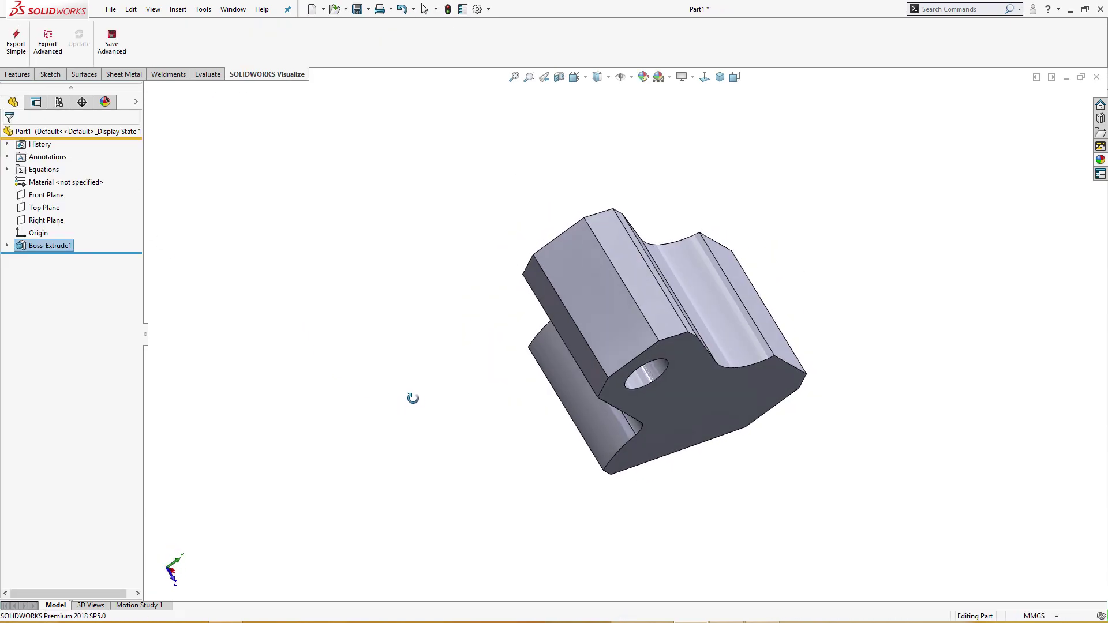
key(ctrl+7)
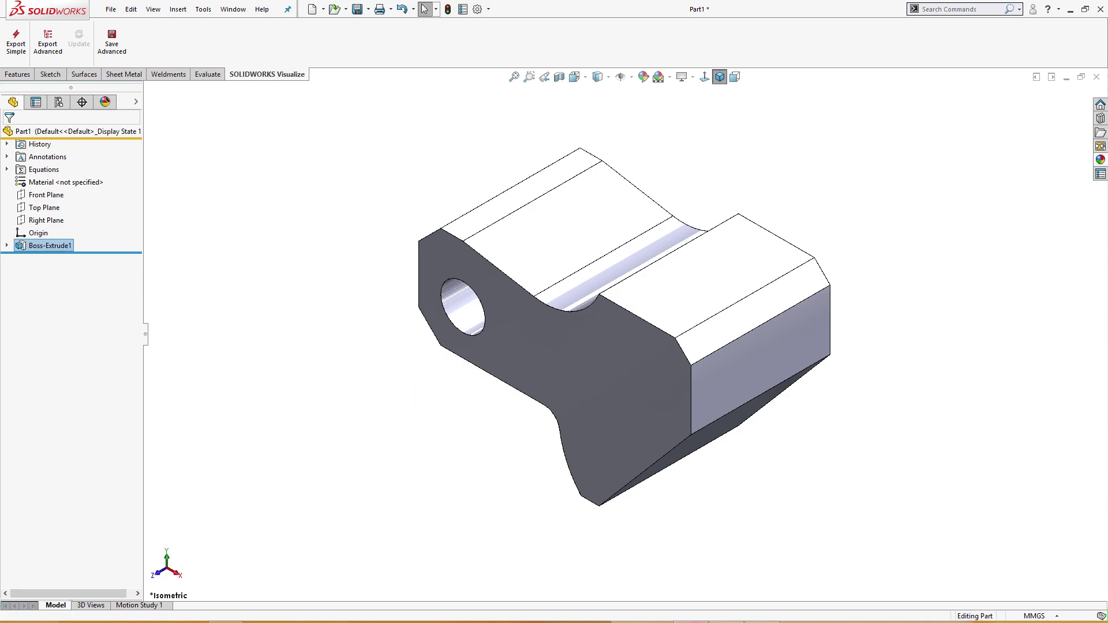
click(691, 612)
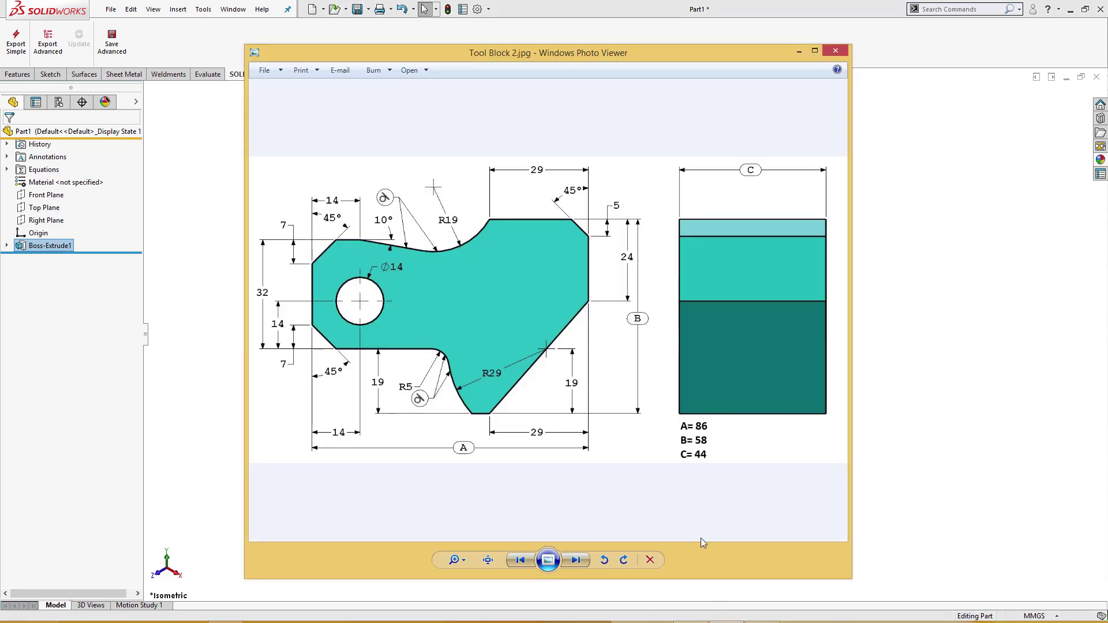
click(583, 561)
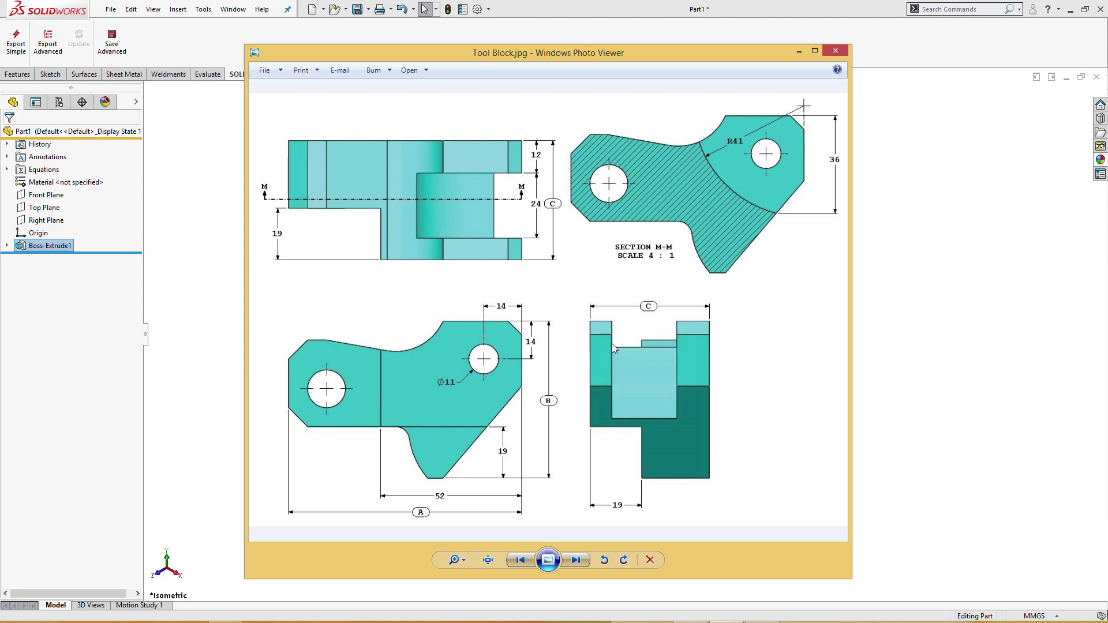
click(804, 49)
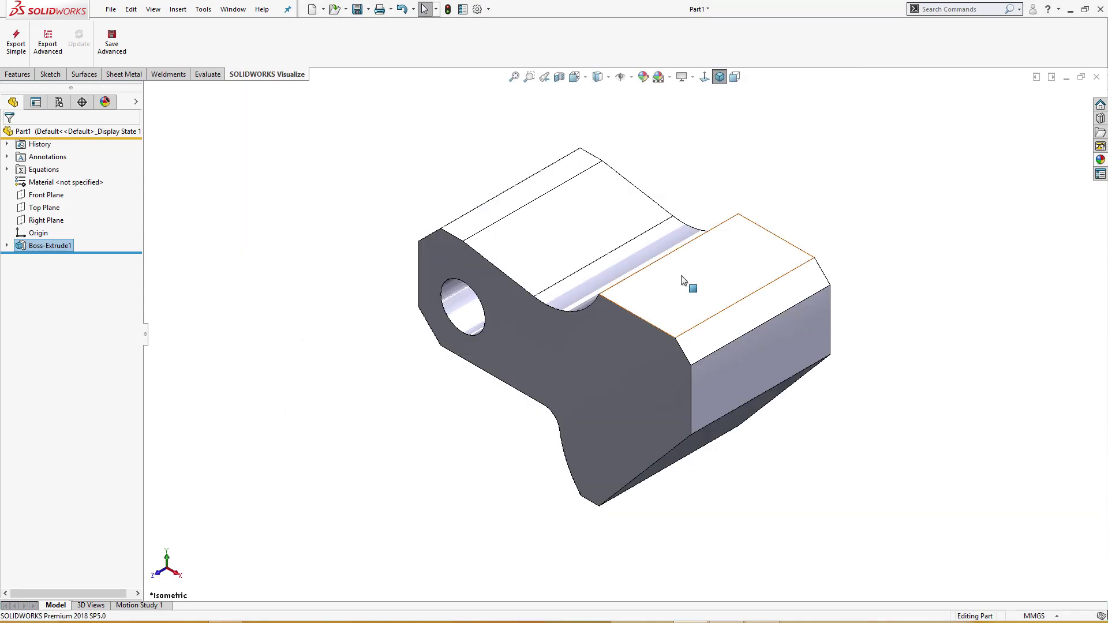
Sketch a closed rectangle of lines about 54.5 mm wide on the body's front face, its base level with the lower horizontal edge
click(642, 346)
click(692, 312)
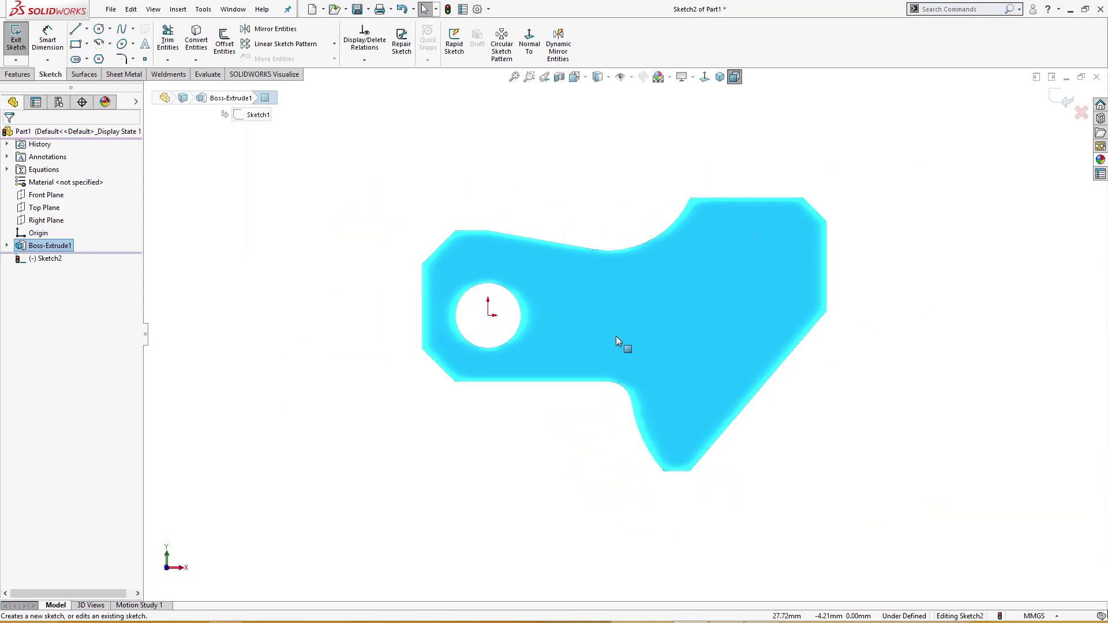
right_drag(542, 173, 577, 213)
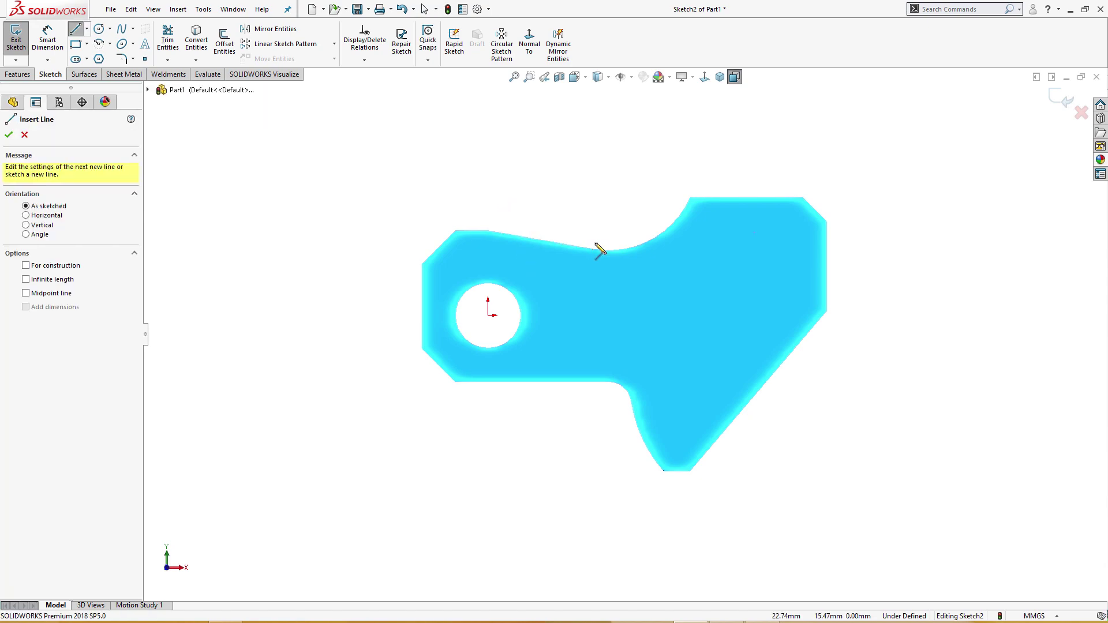
click(580, 197)
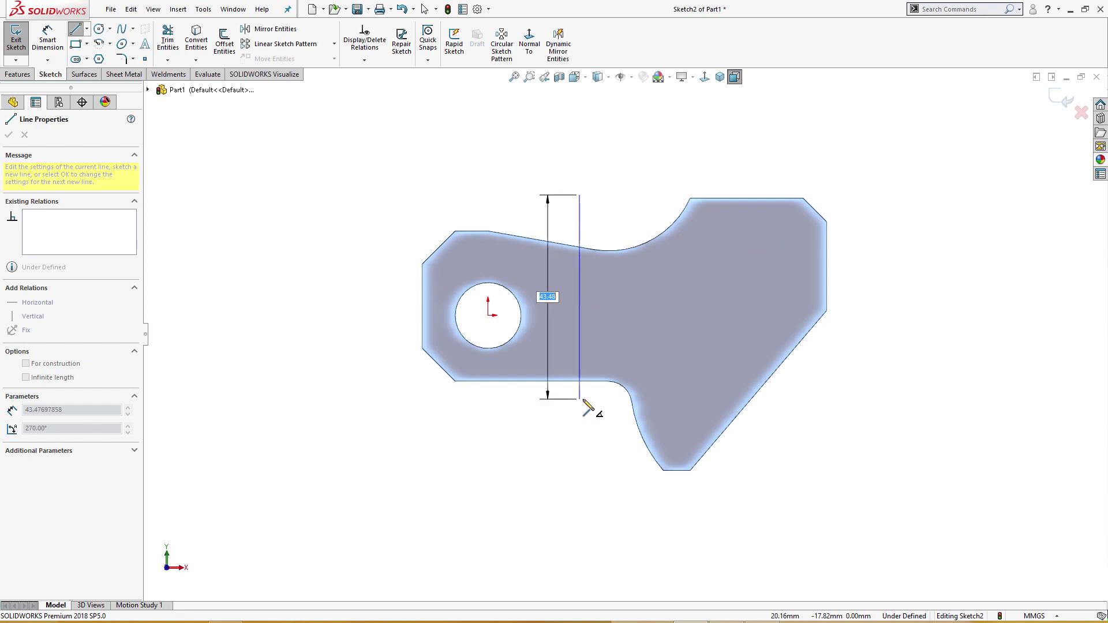
click(579, 381)
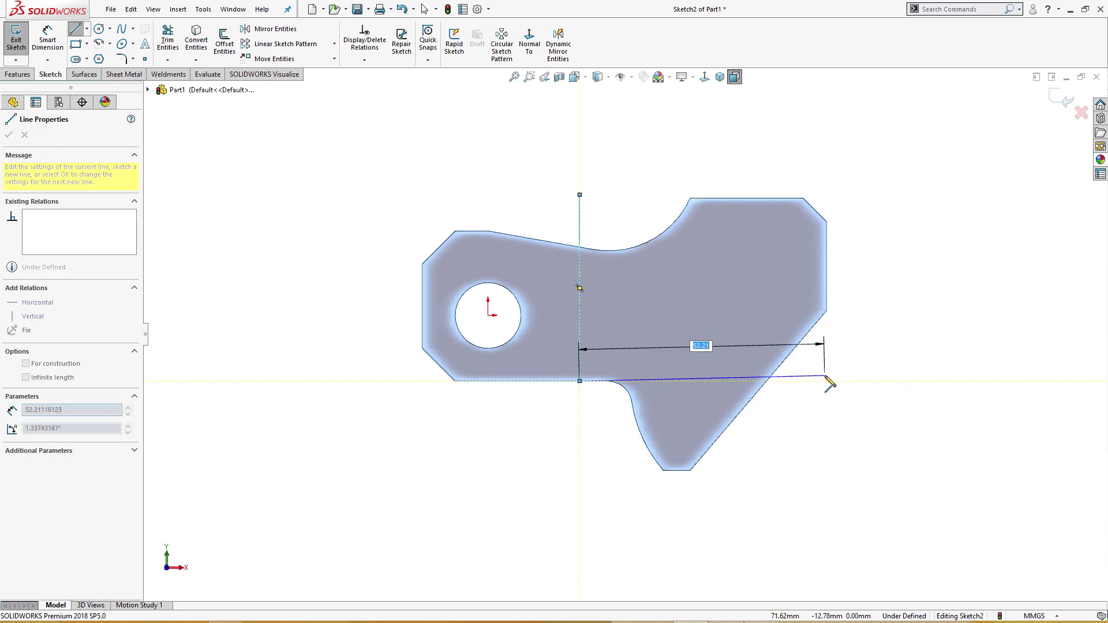
click(835, 381)
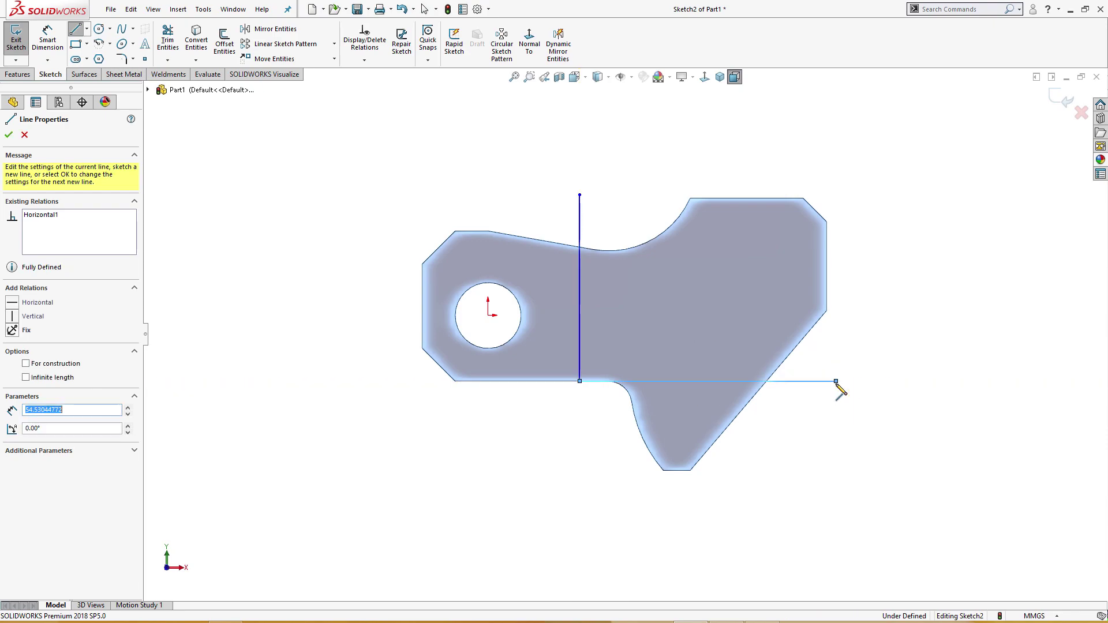
click(836, 195)
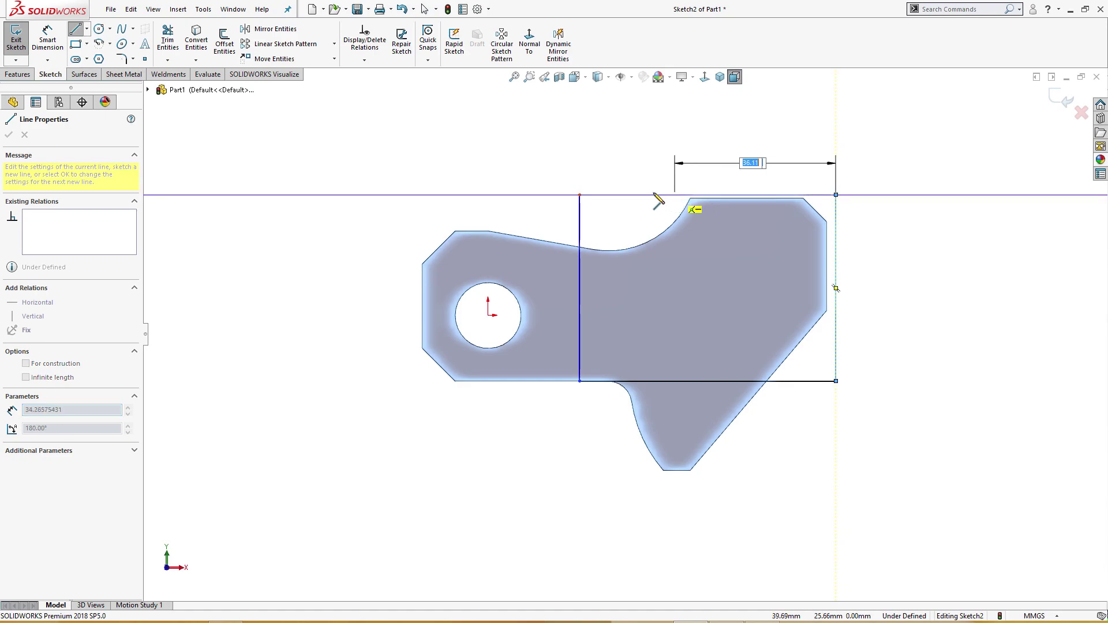
click(580, 195)
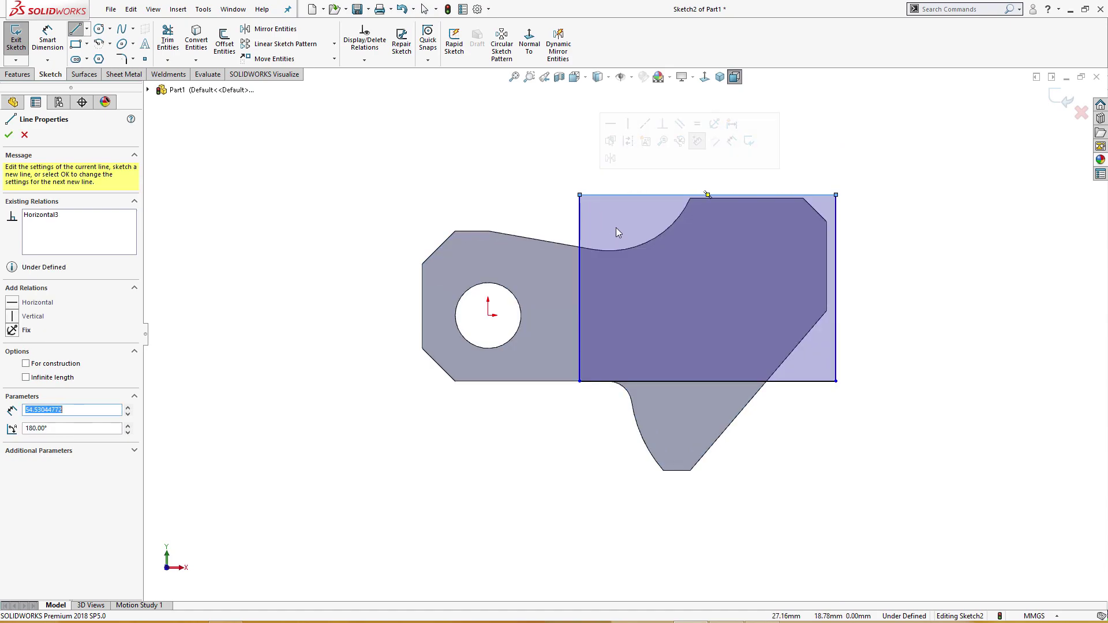
key(Escape)
Make the rectangle's top line collinear with the body's top edge
click(748, 196)
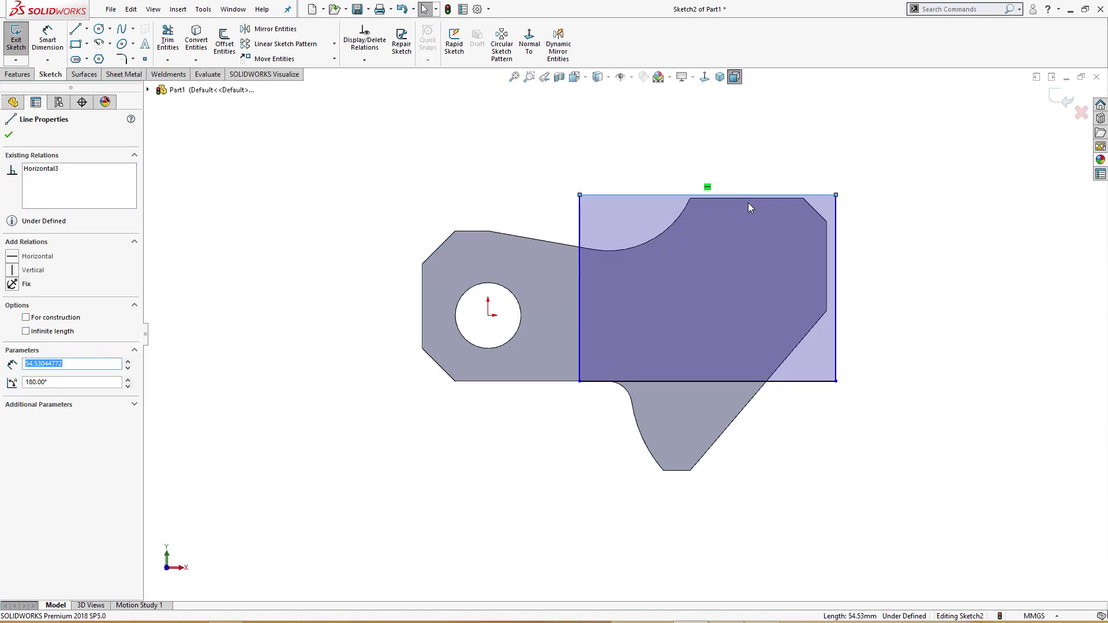
ctrl+click(744, 198)
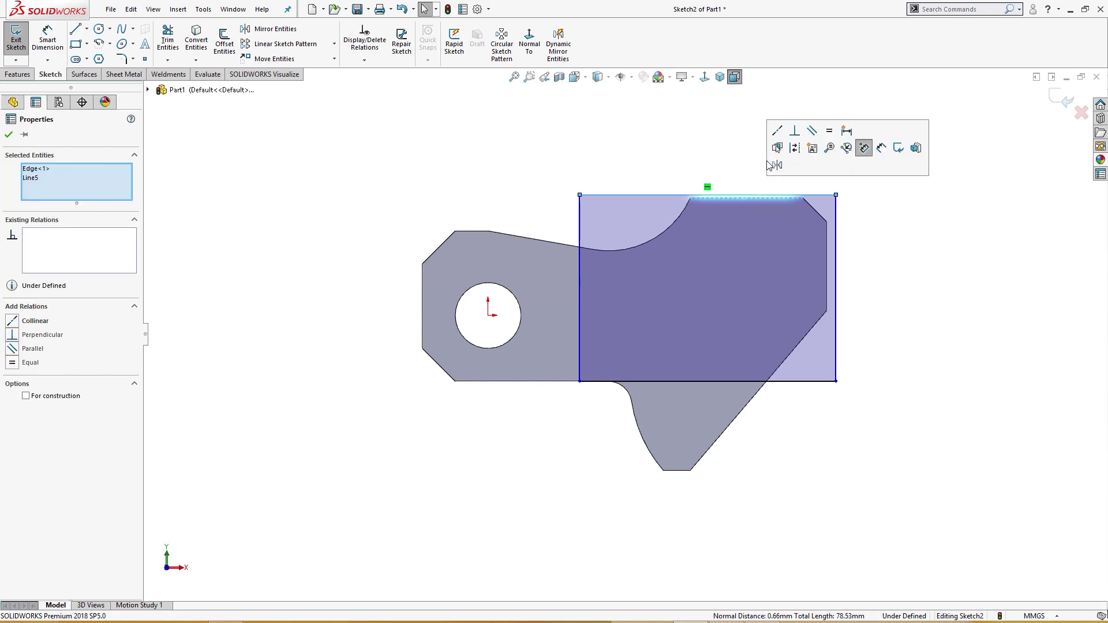
click(776, 128)
click(901, 315)
Make the rectangle's right line collinear with the body's right vertical edge
click(835, 299)
ctrl+click(831, 296)
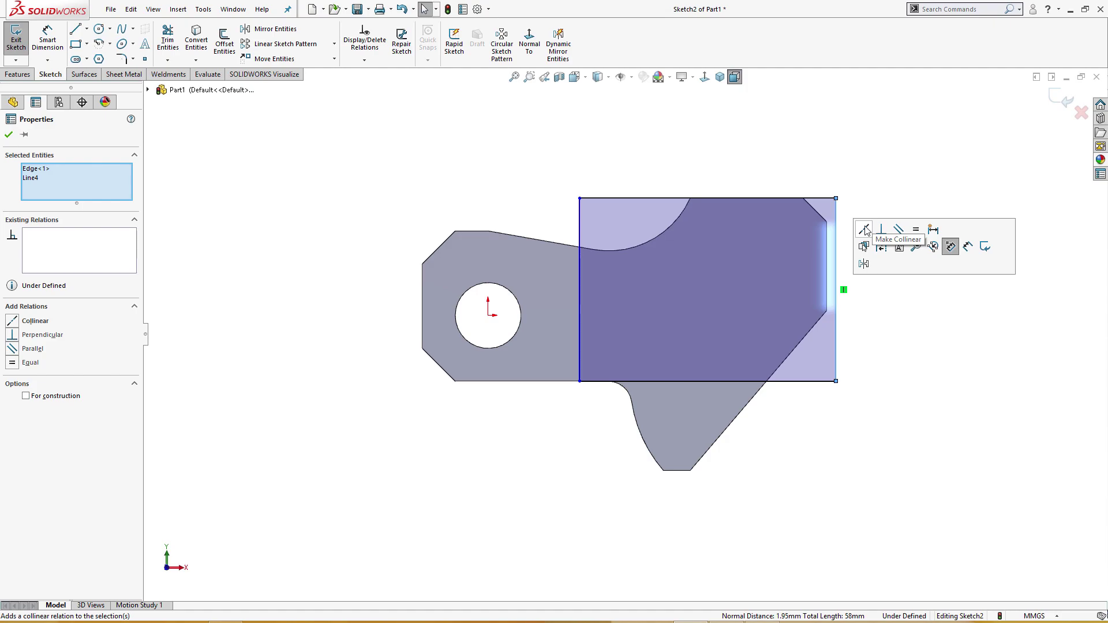
click(863, 247)
click(643, 321)
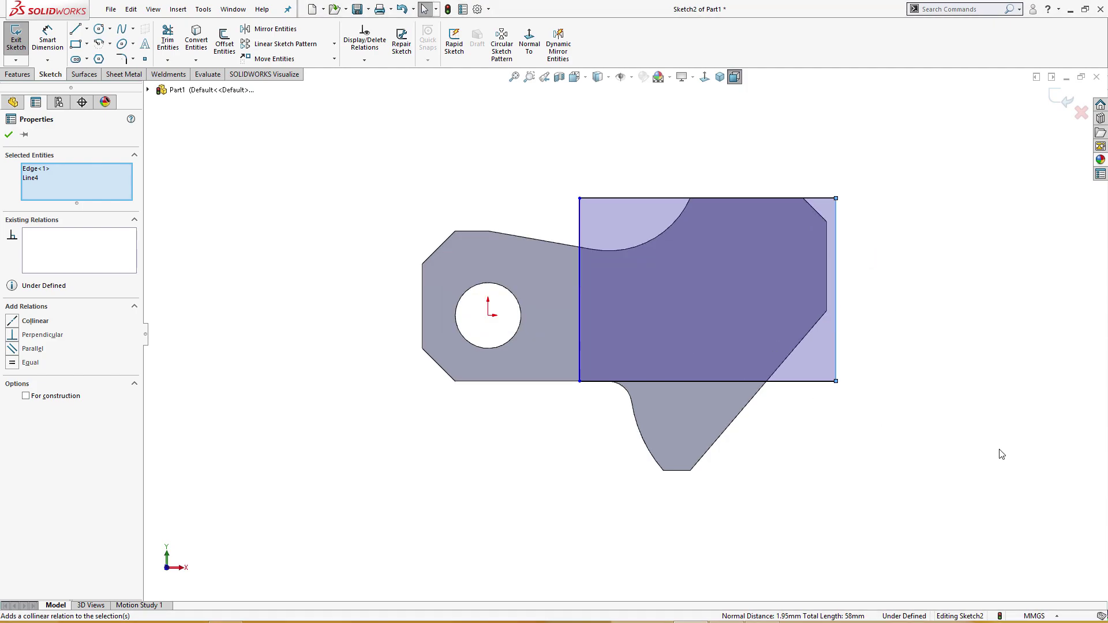
click(833, 310)
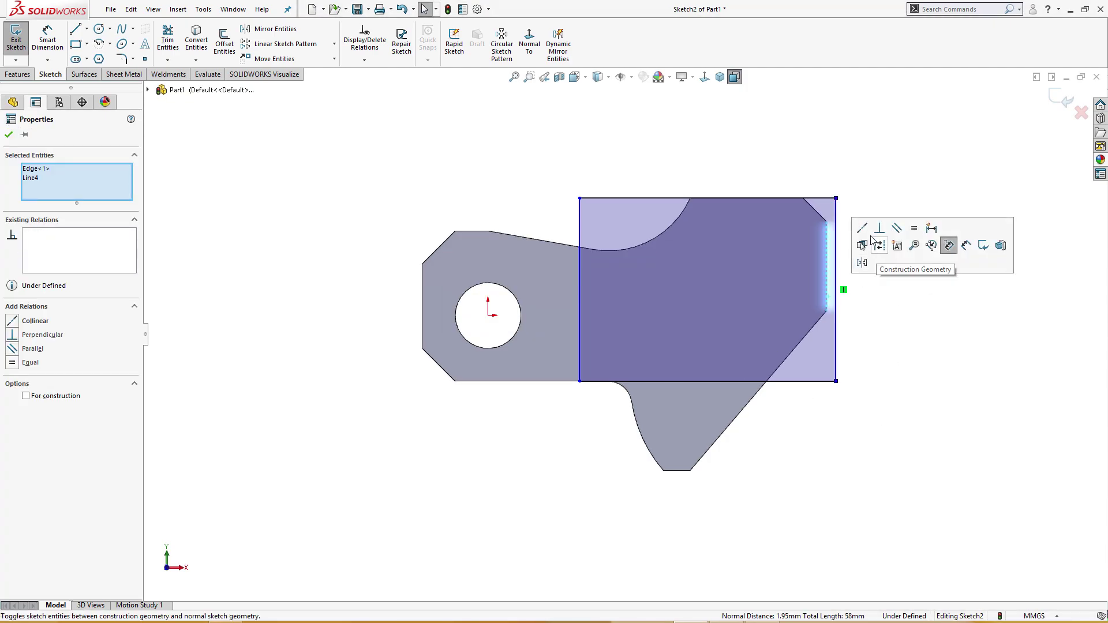
click(864, 231)
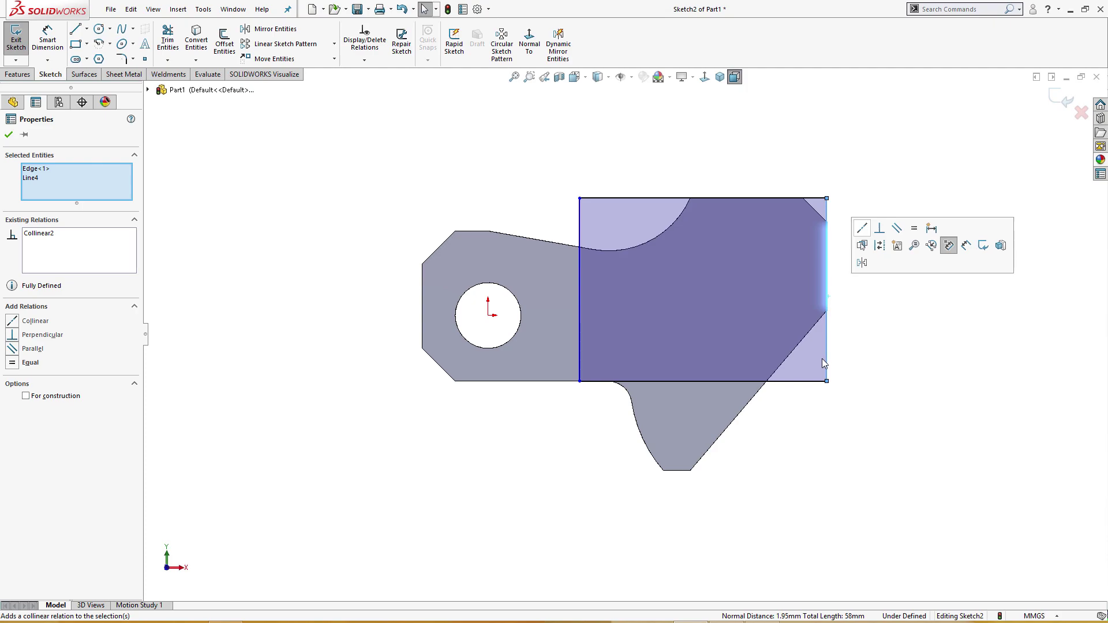
Add a driven dimension between the rectangle's base line and the body's lowest horizontal edge
click(898, 433)
right_drag(892, 433, 898, 370)
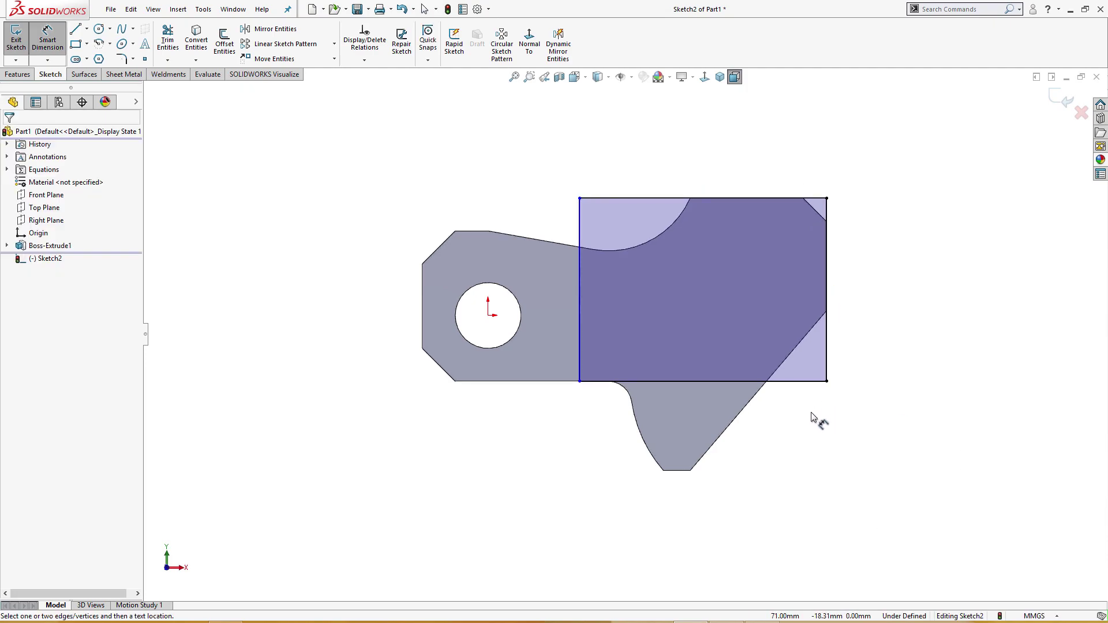
click(763, 382)
click(684, 473)
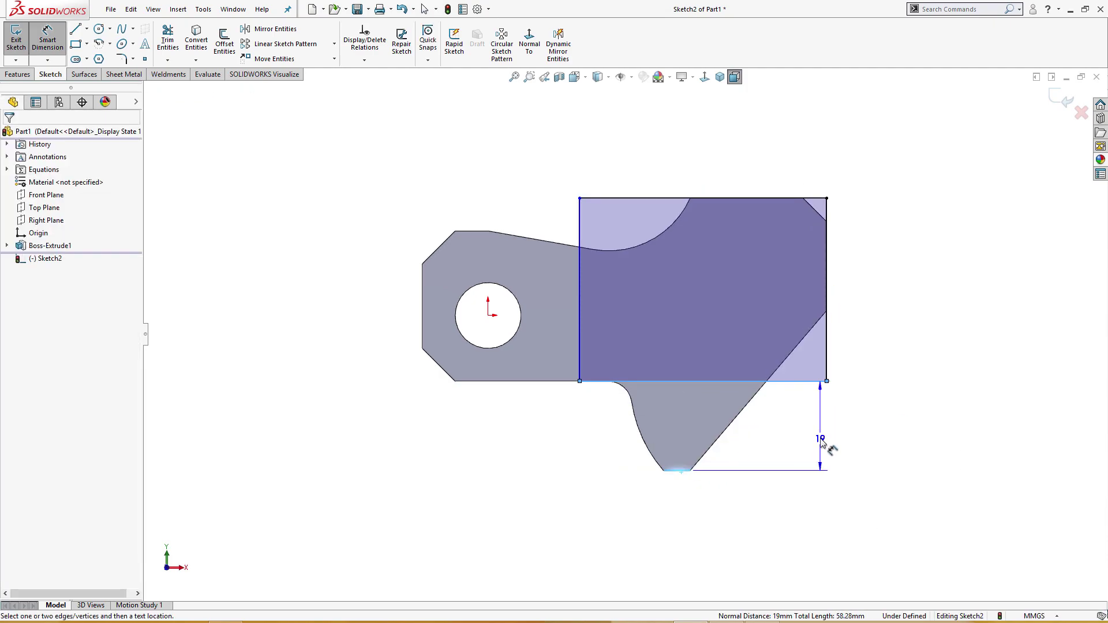
click(865, 441)
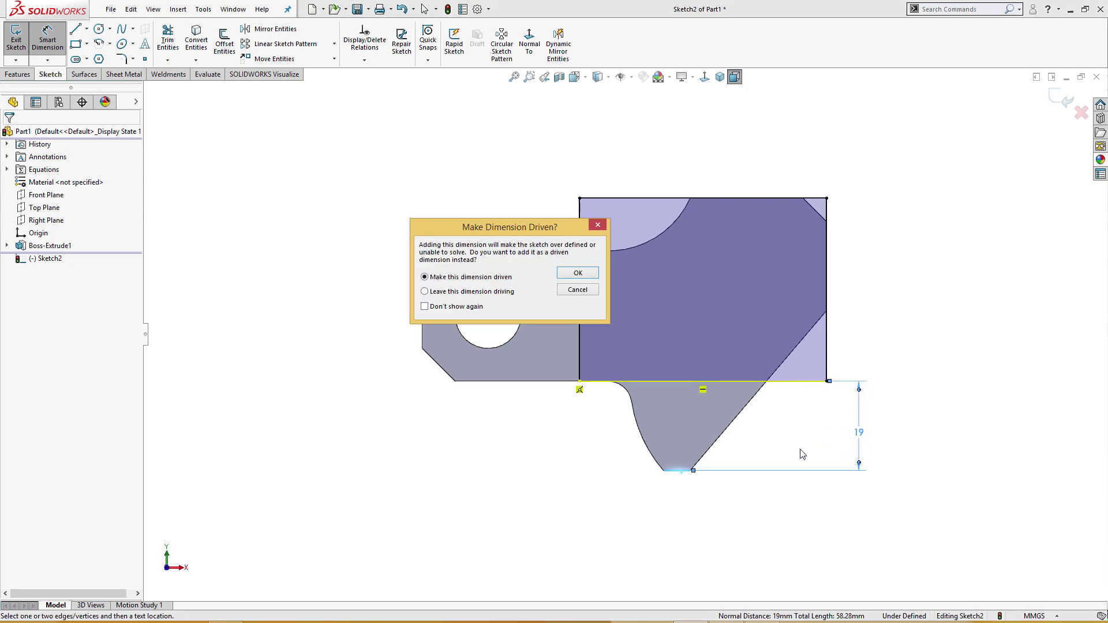
click(577, 273)
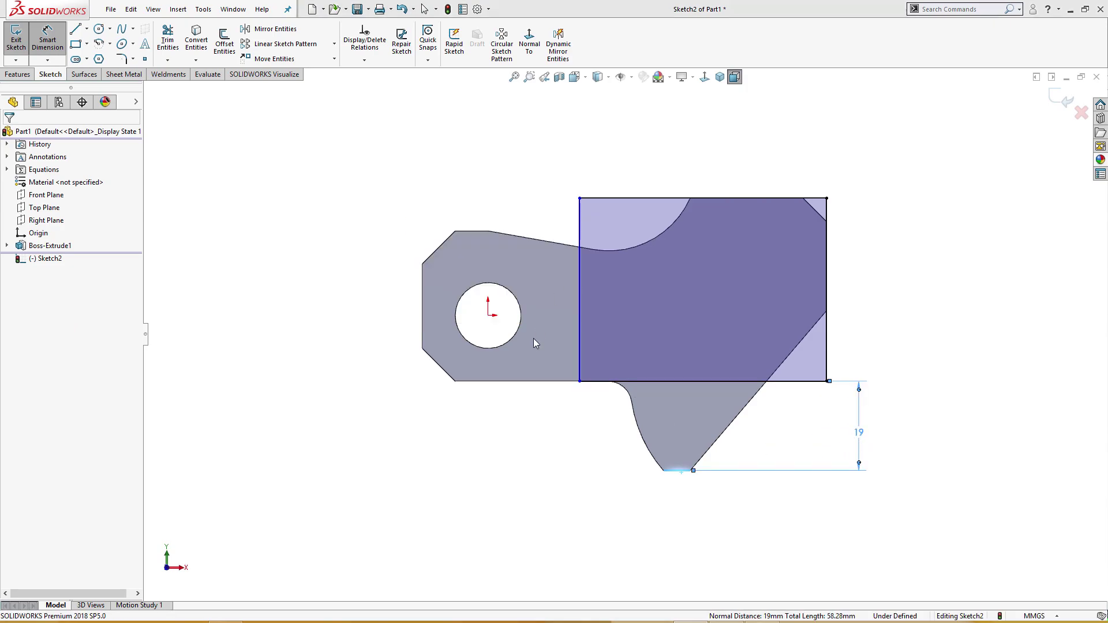
Dimension the rectangle's width between its two vertical lines and set it to 52 mm
click(581, 370)
click(826, 346)
click(727, 173)
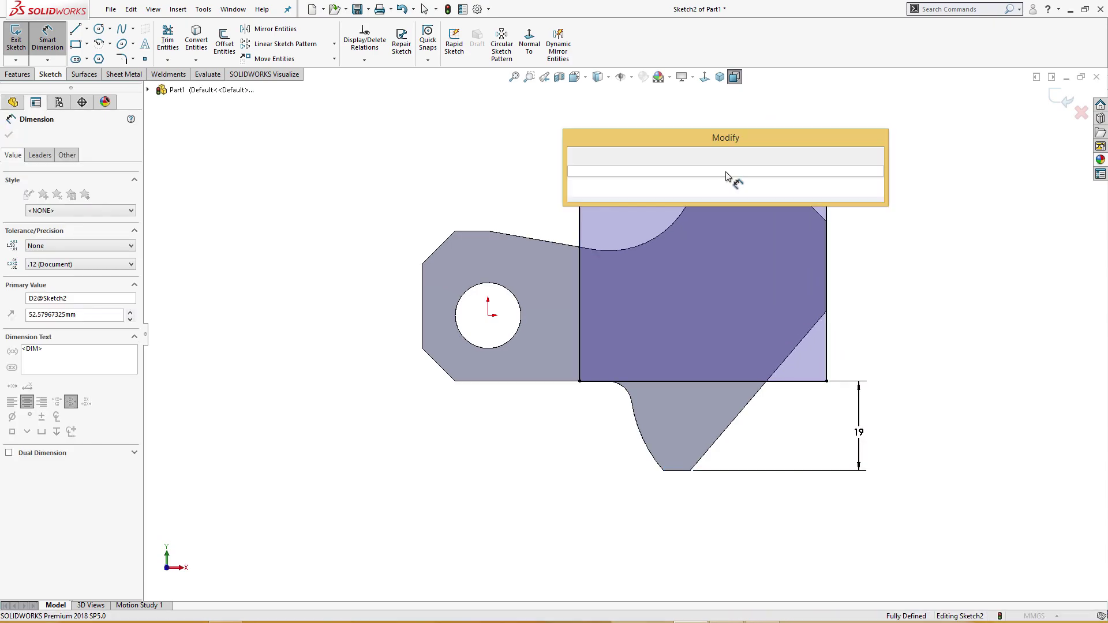
text(52)
key(Return)
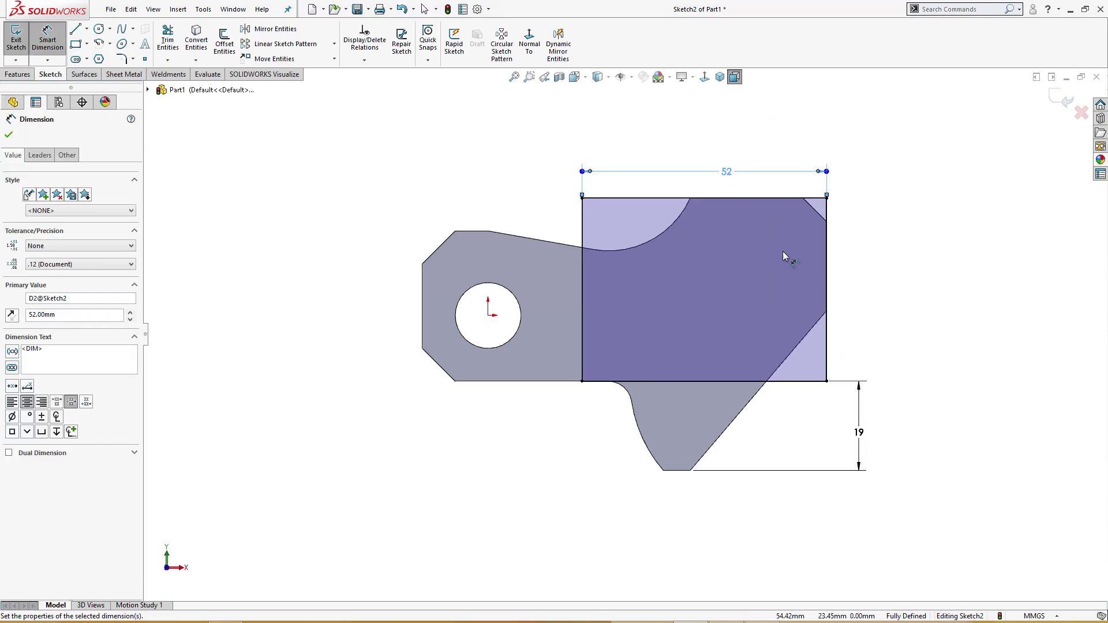
click(904, 243)
Cut-extrude the rectangle sketch with the side to cut flipped, using a blind depth of 19 mm
key(s)
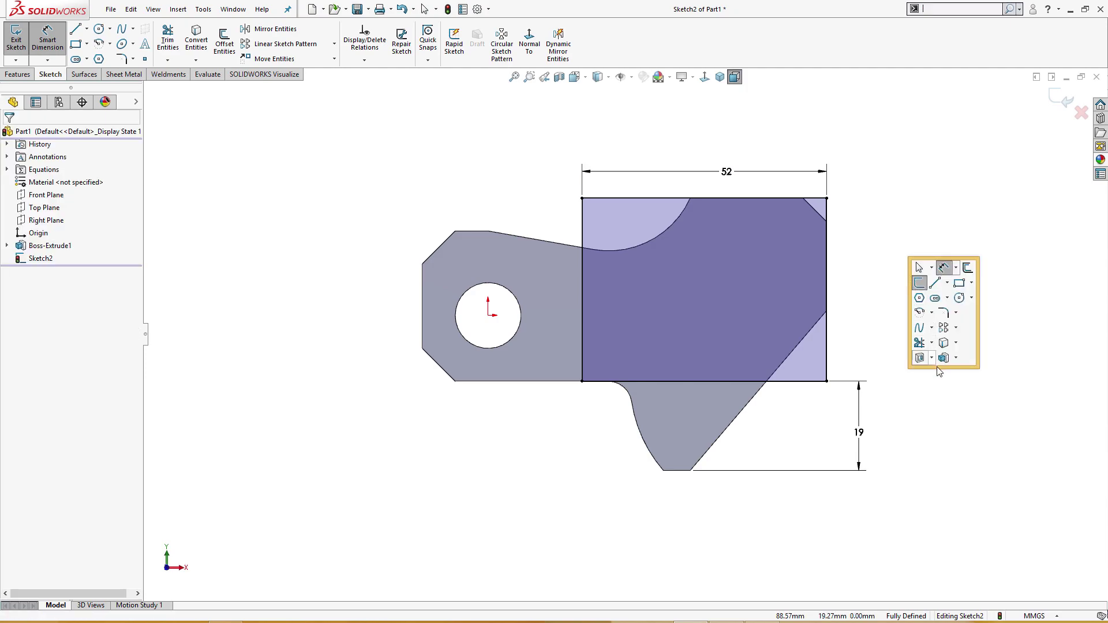
click(921, 358)
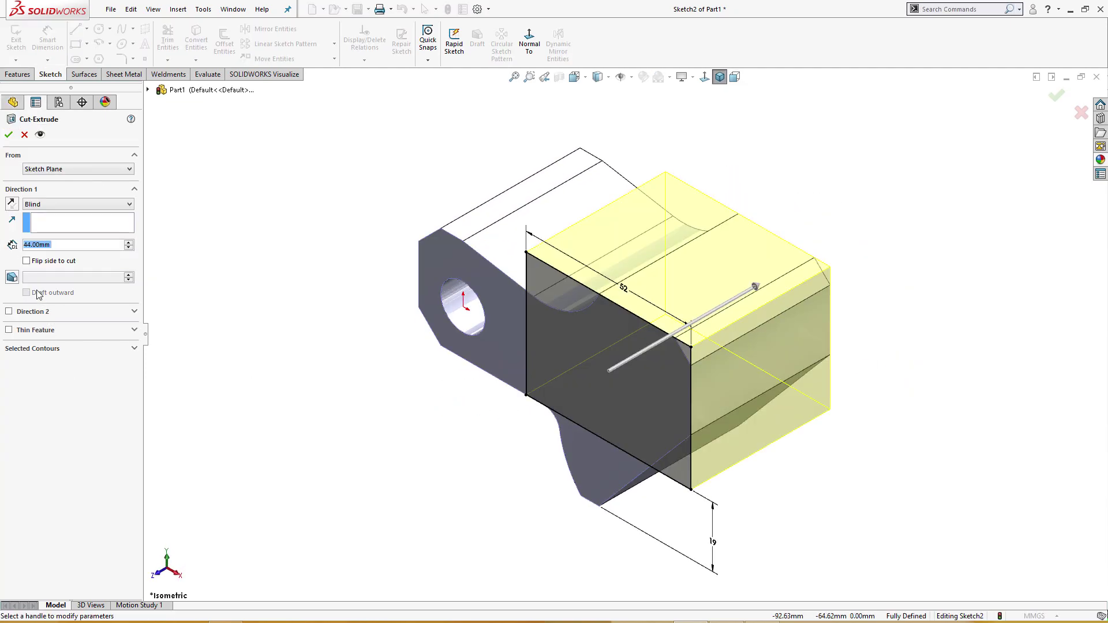
click(26, 261)
text(19)
key(Return)
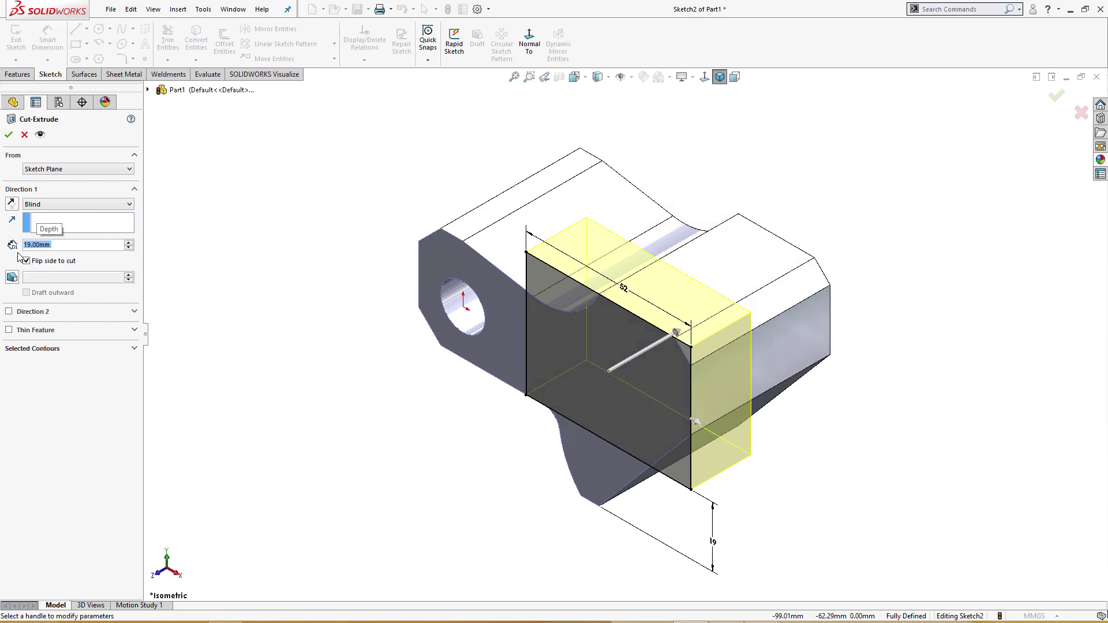
click(9, 135)
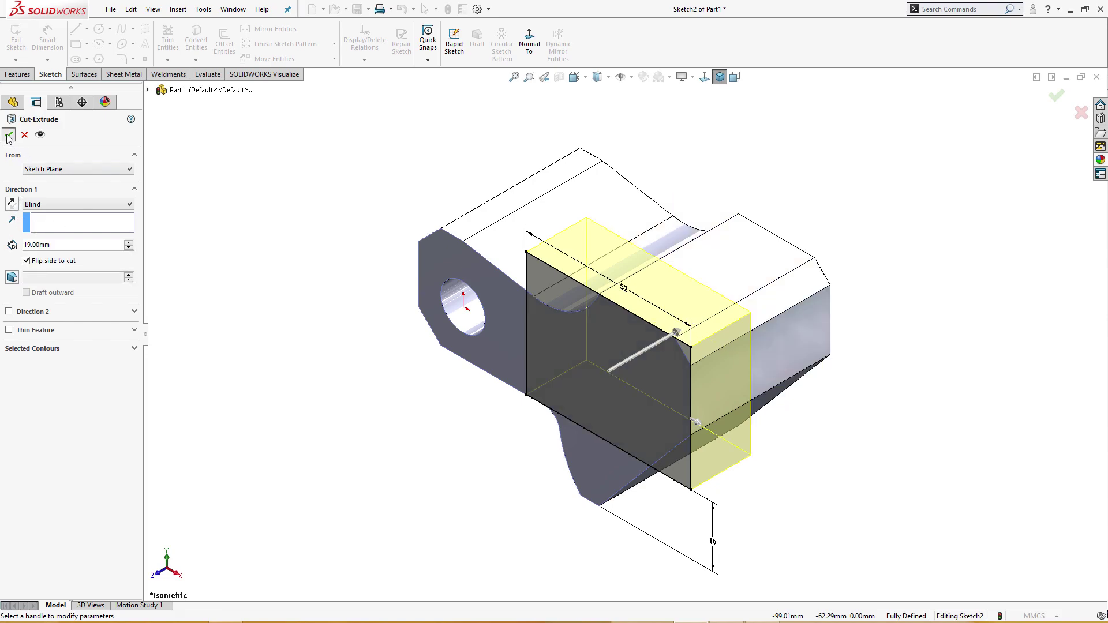
Inspect the cut body in isometric view and examine Tool Block.jpg in Windows Photo Viewer for the slot's dimensions
middle_drag(252, 324, 483, 278)
key(ctrl+7)
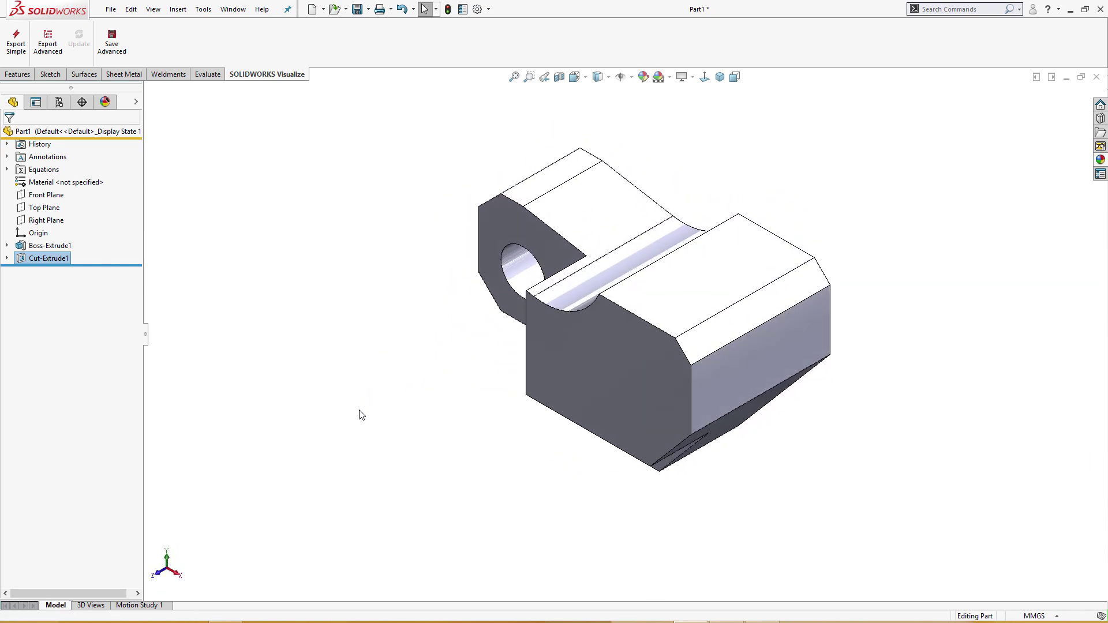
key(alt+Tab)
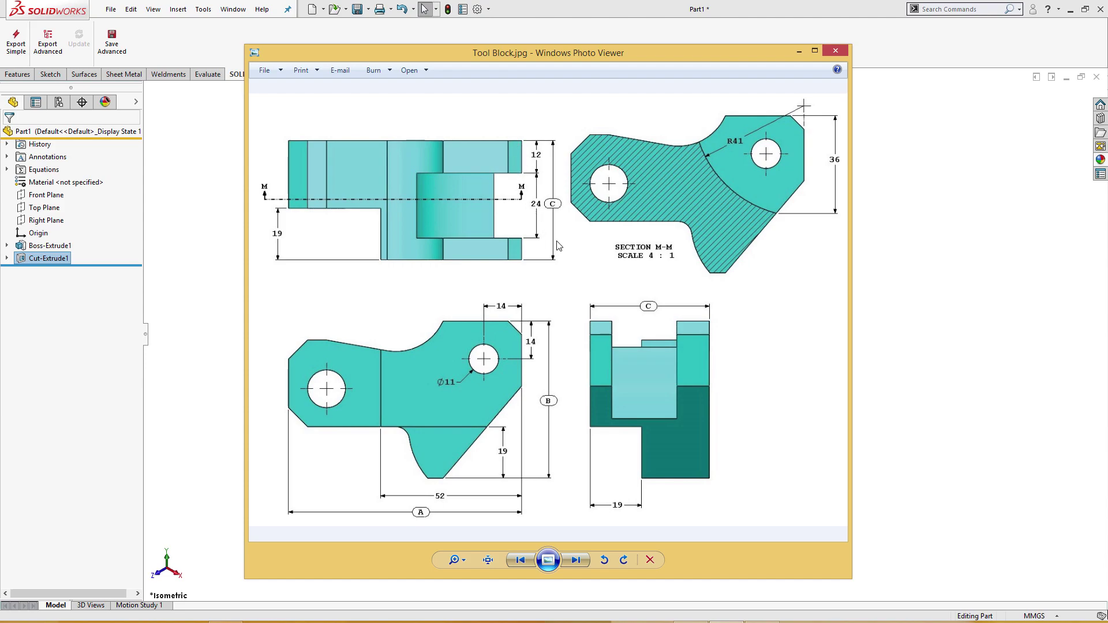
click(800, 51)
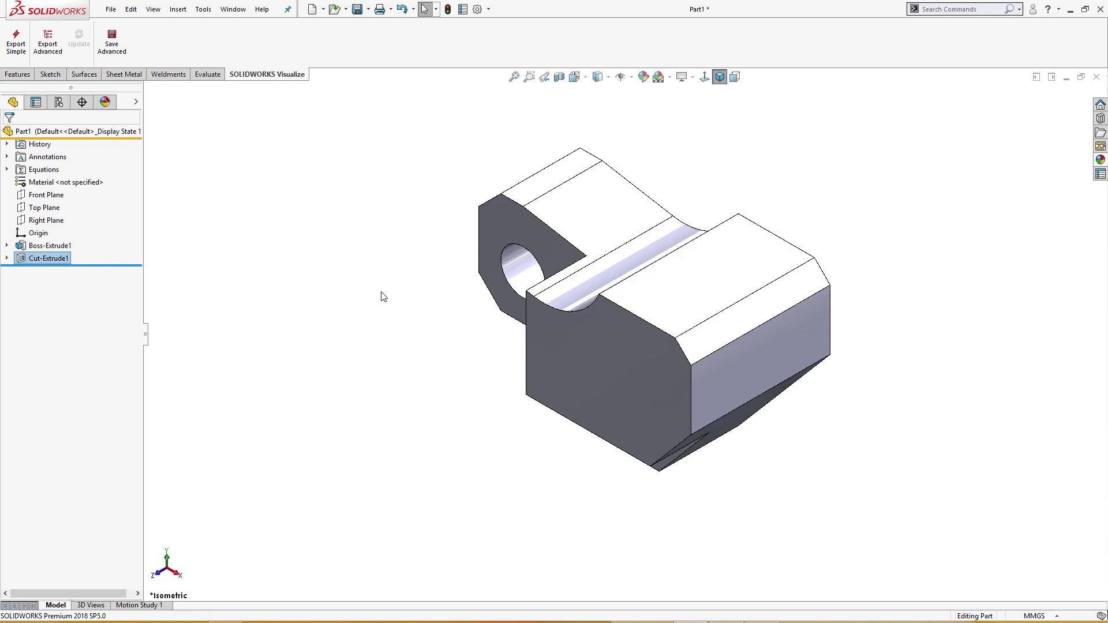
Start a sketch on the Front Plane and draw a vertical construction line upward from the lower corner of the upper-right chamfer
click(58, 195)
click(80, 180)
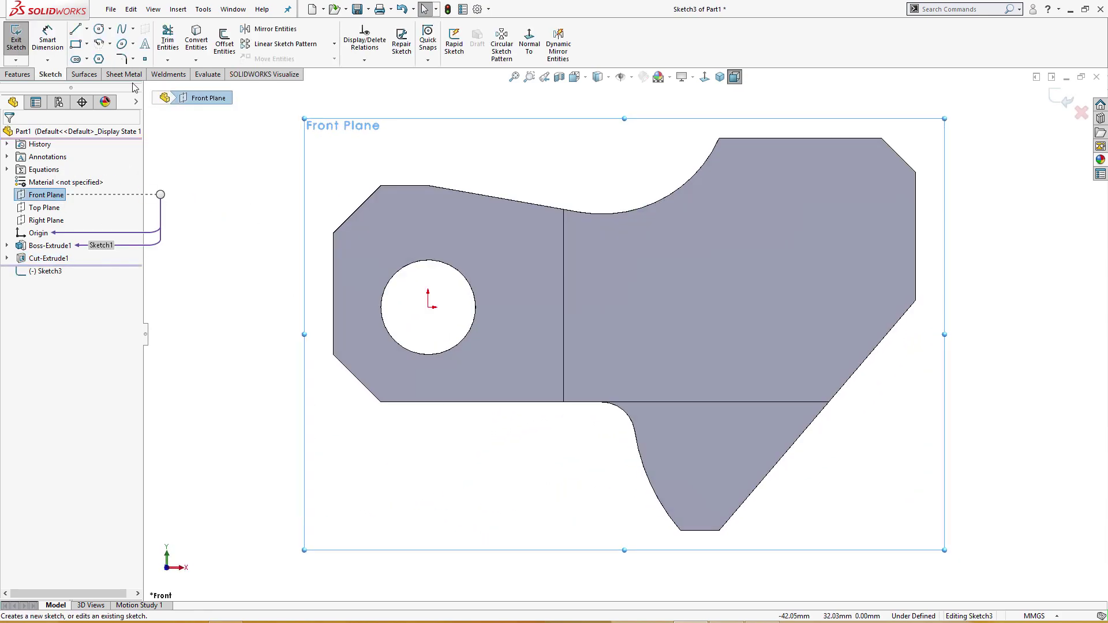
click(104, 44)
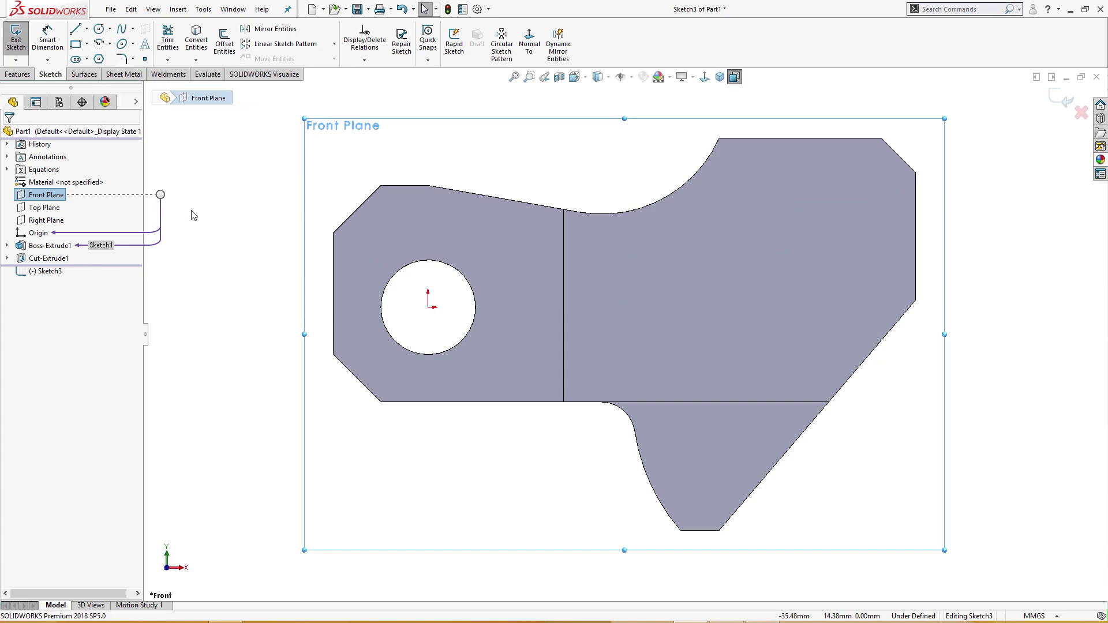
click(915, 172)
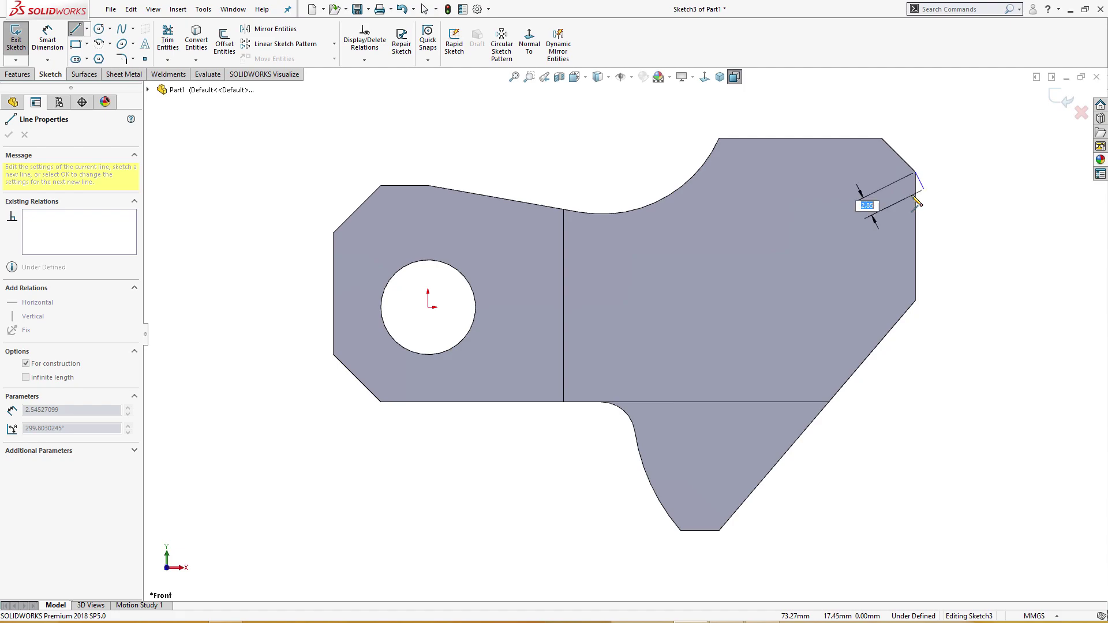
click(916, 124)
key(Escape)
Draw a centre-point arc around the construction line's upper end, from the slanted lower-right edge to the level of the top edge
click(109, 43)
click(107, 56)
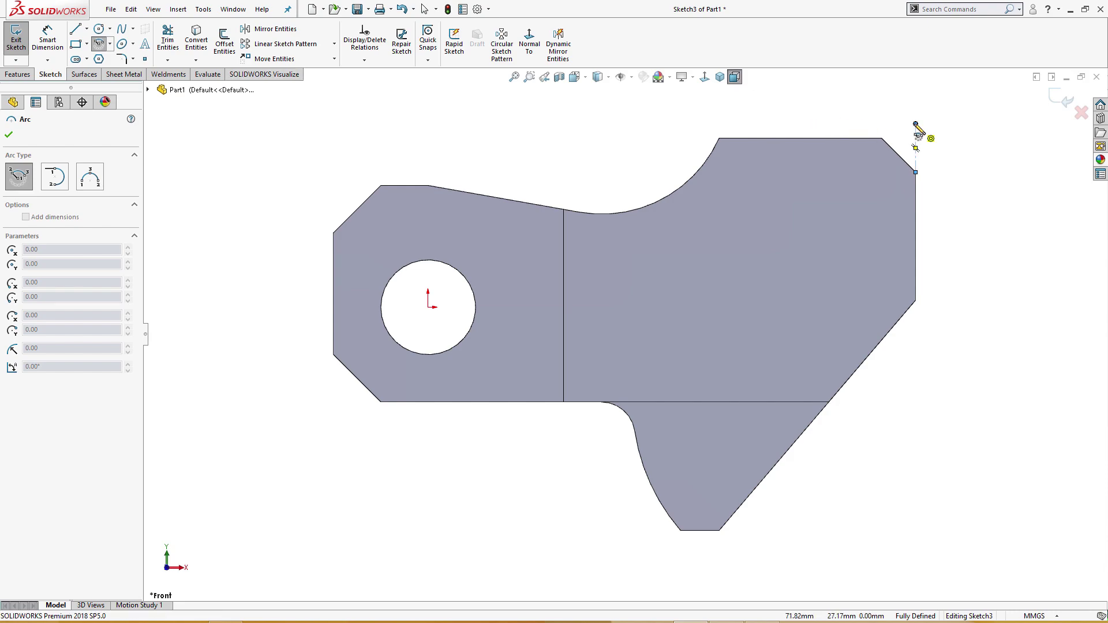
click(915, 123)
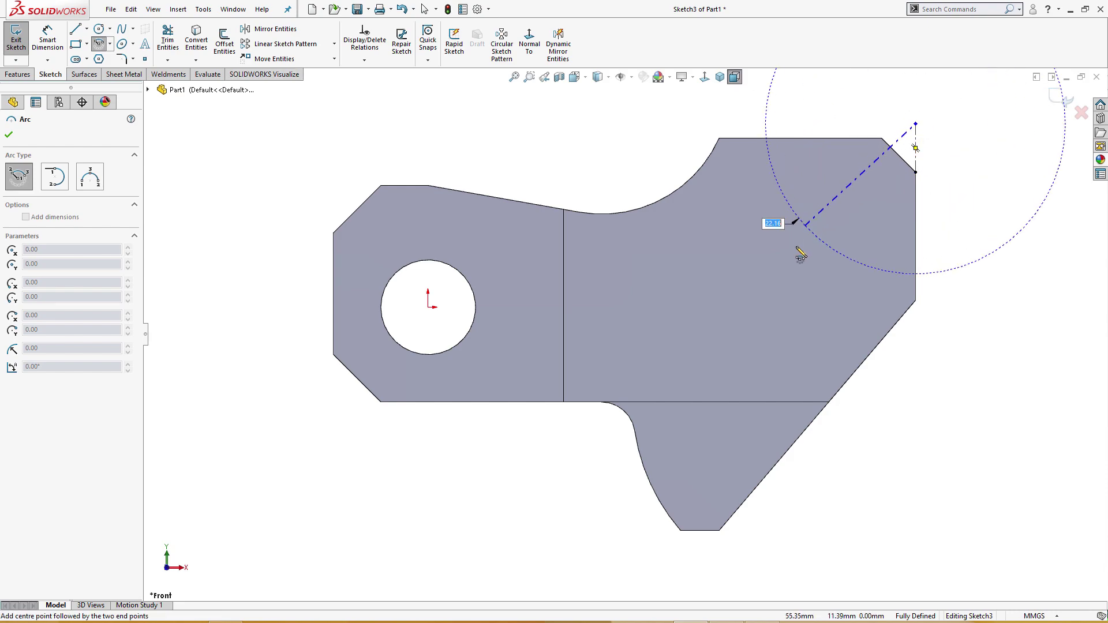
click(866, 358)
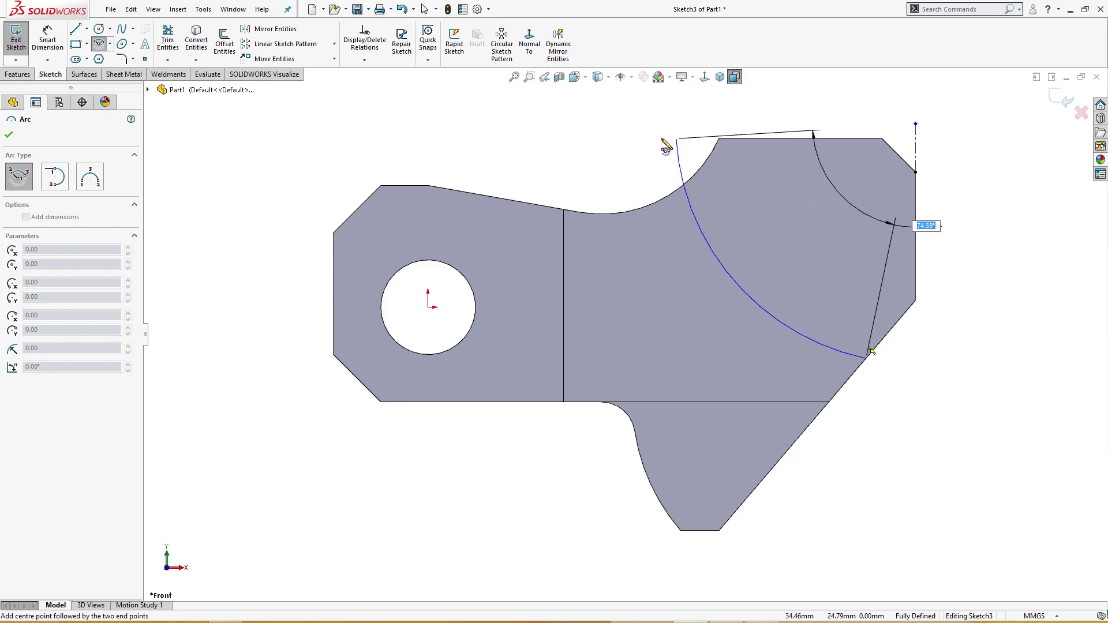
click(677, 138)
key(Escape)
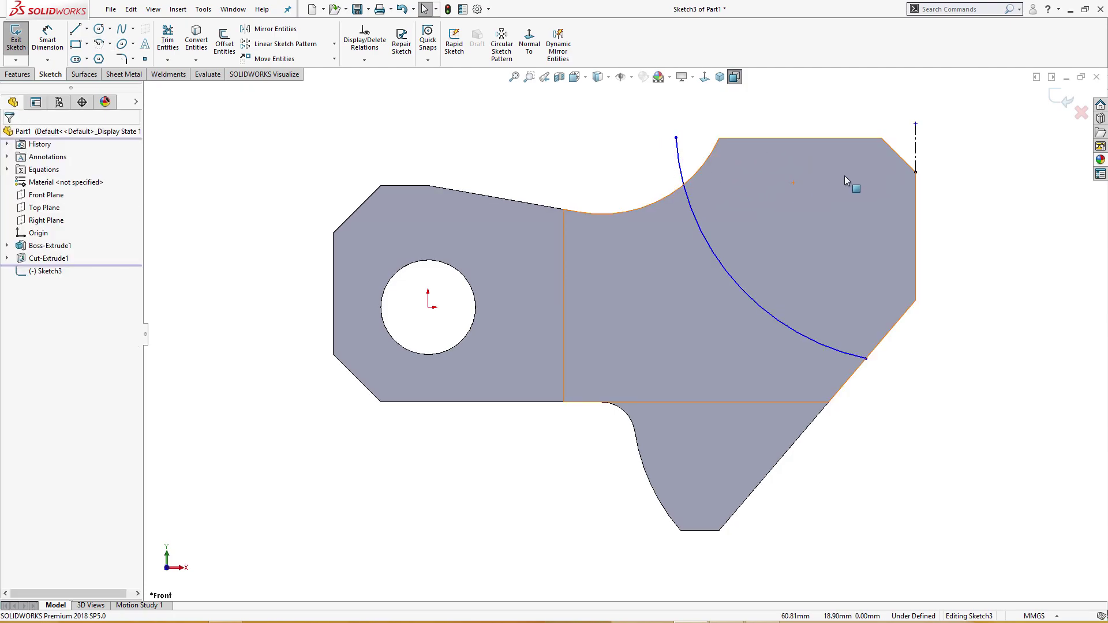
Convert the body's top edge, right vertical edge and slanted lower-right edge into sketch lines
click(814, 139)
ctrl+click(916, 255)
ctrl+click(908, 311)
click(196, 39)
Extend the converted top line past the arc and the right side, and the vertical line beyond both its ends, with Power trim
right_drag(408, 136, 450, 164)
click(760, 138)
click(620, 138)
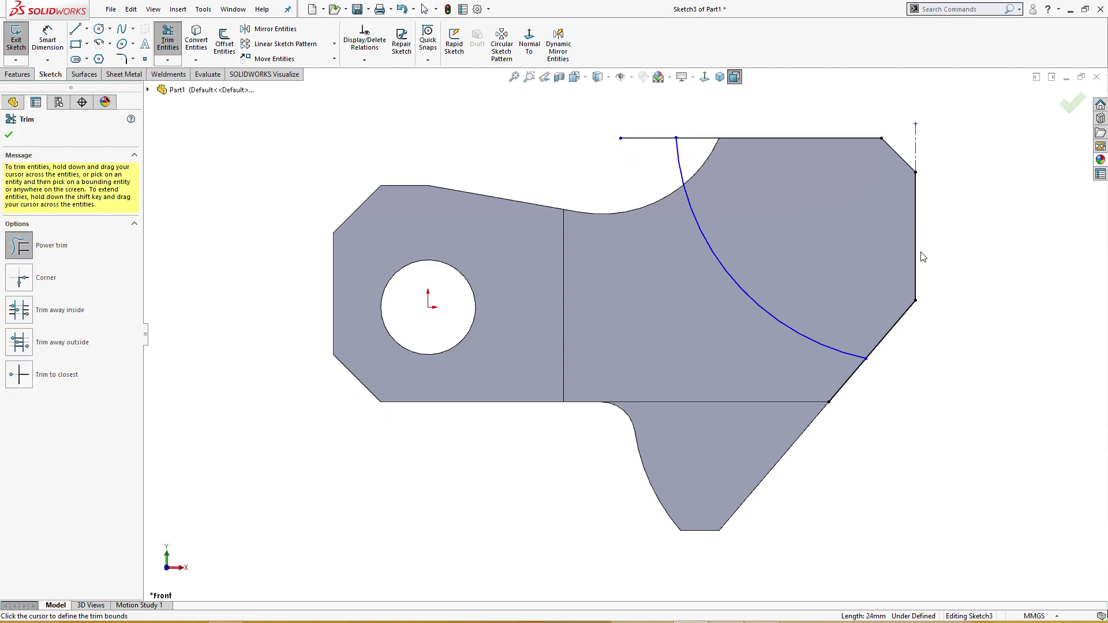
click(928, 373)
shift+click(877, 138)
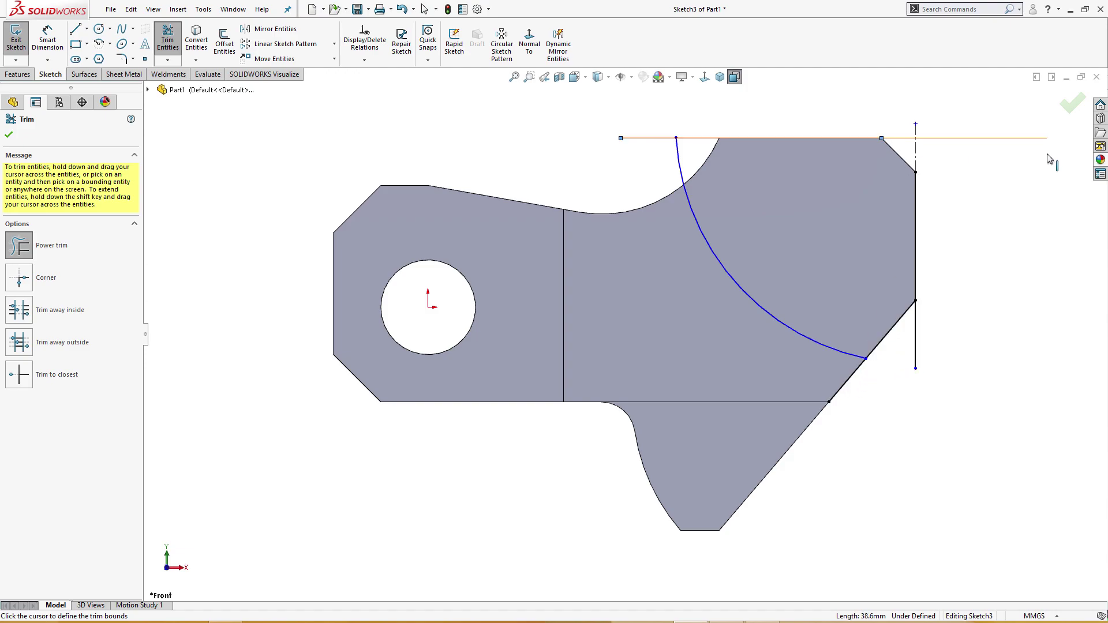
click(918, 186)
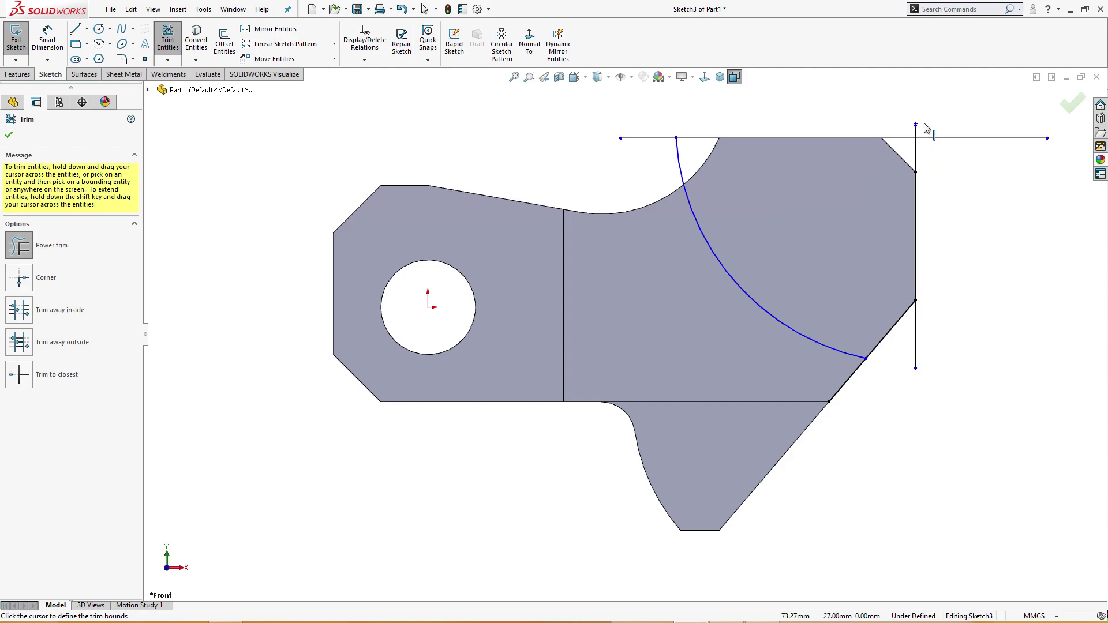
scroll(922, 156, down, 3)
key(Escape)
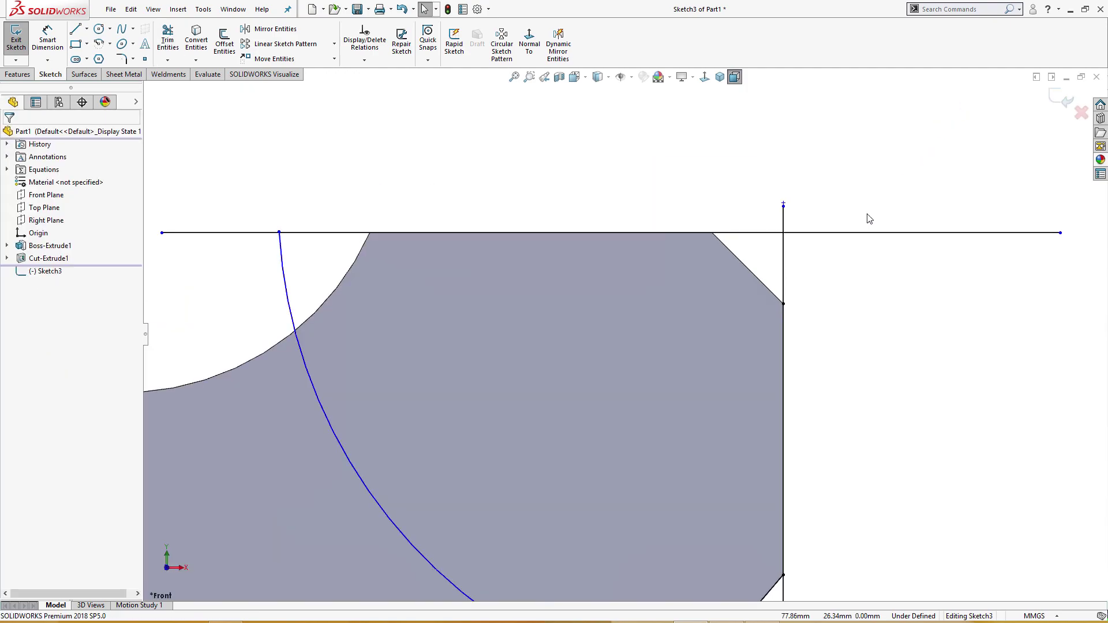
Trim the overhanging ends where the top and vertical lines cross to form a sharp upper-right corner
mouse_move(761, 224)
mouse_down()
mouse_move(823, 243)
mouse_move(804, 247)
mouse_up()
key(t)
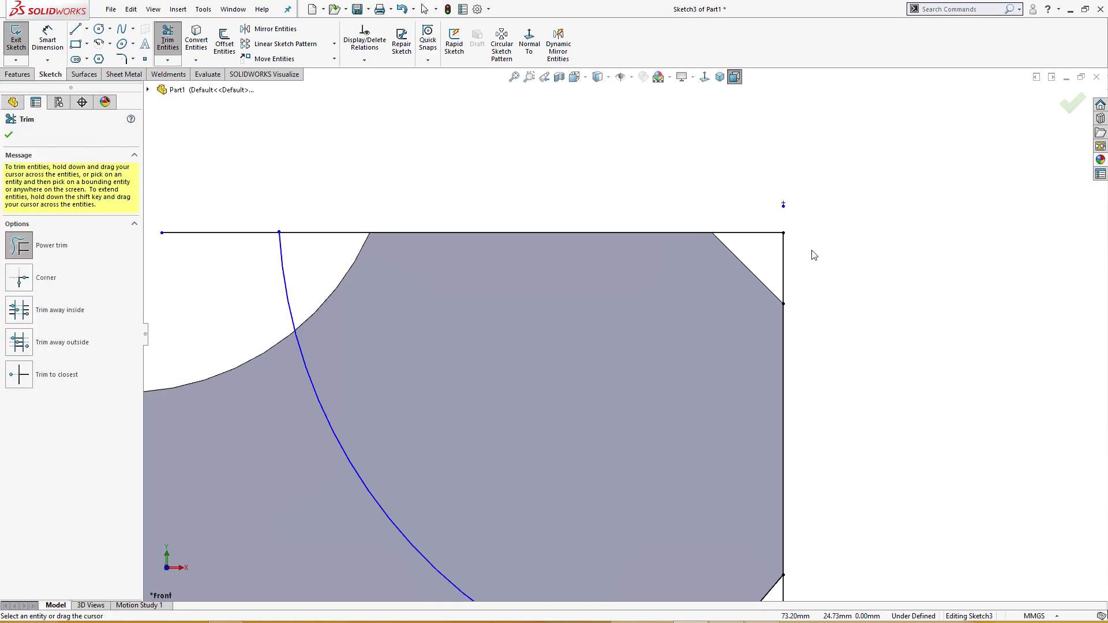
key(z)
key(z)
key(Escape)
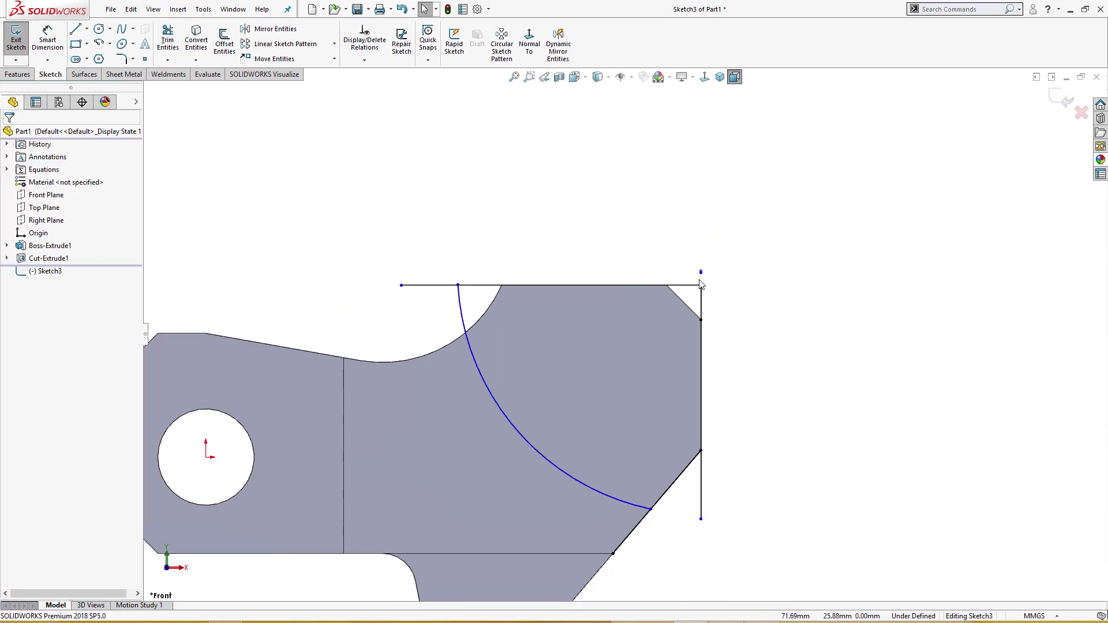
Constrain the arc's centre to the vertical line and dimension the arc's lower endpoint 36 mm below the top line
click(701, 273)
ctrl+click(701, 336)
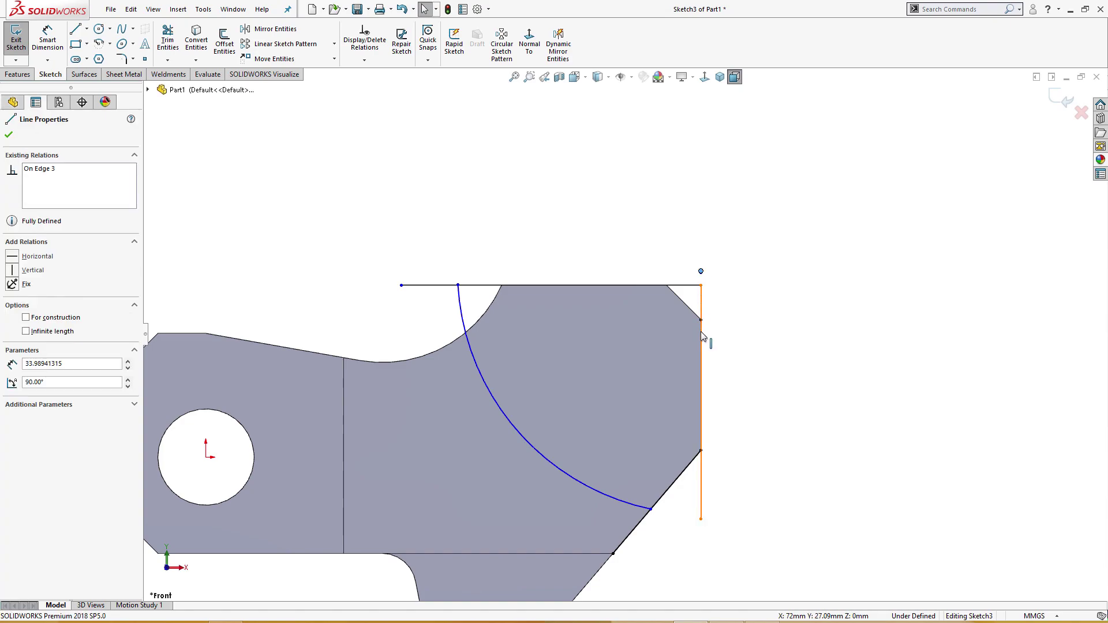
click(767, 327)
right_drag(767, 341, 768, 311)
click(667, 289)
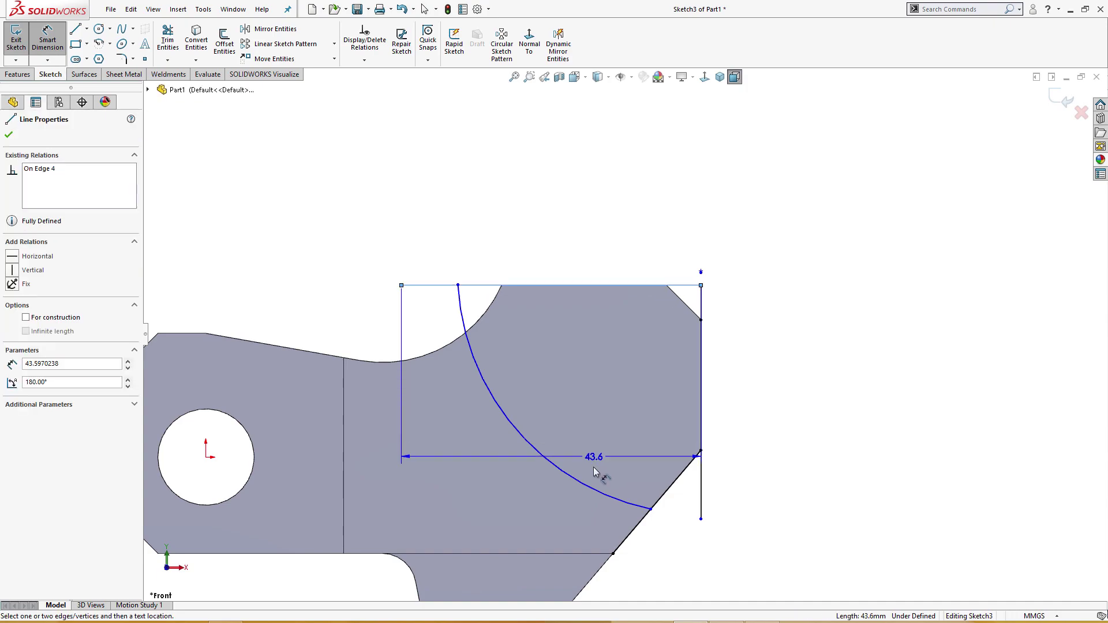
click(651, 511)
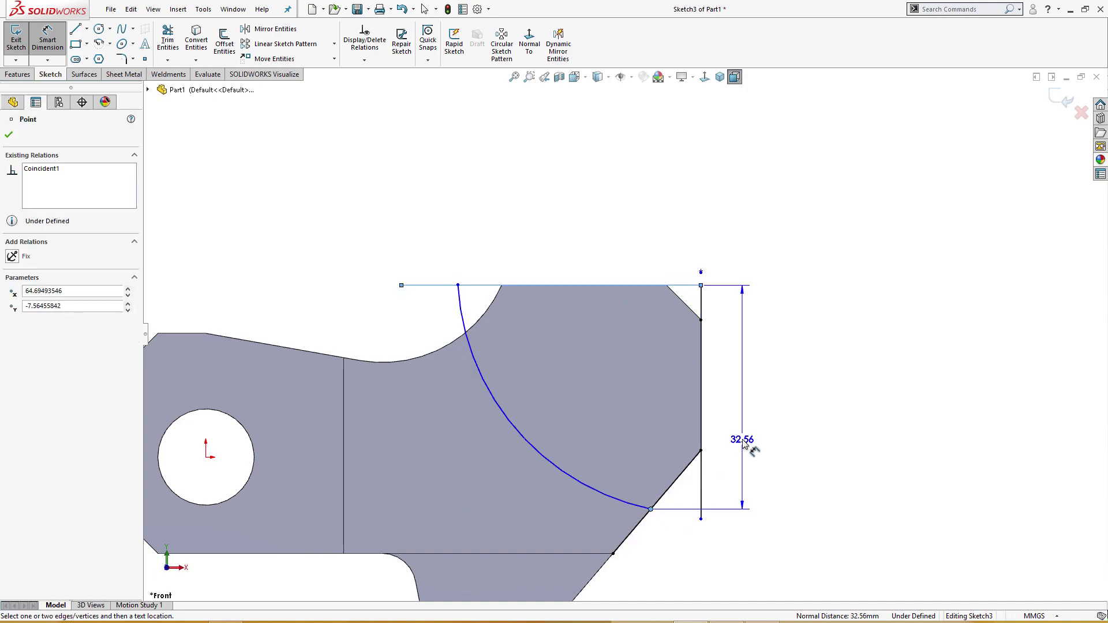
click(748, 447)
text(36)
key(Return)
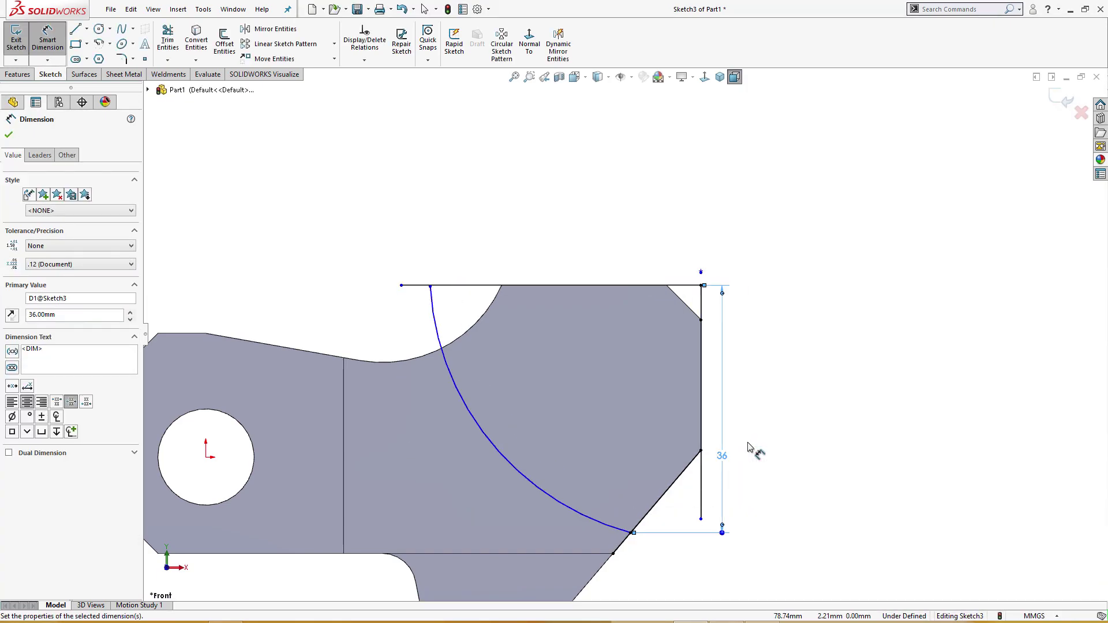
Dimension the arc's radius, checking the Tool Block drawing, and set it to 41 mm
click(577, 480)
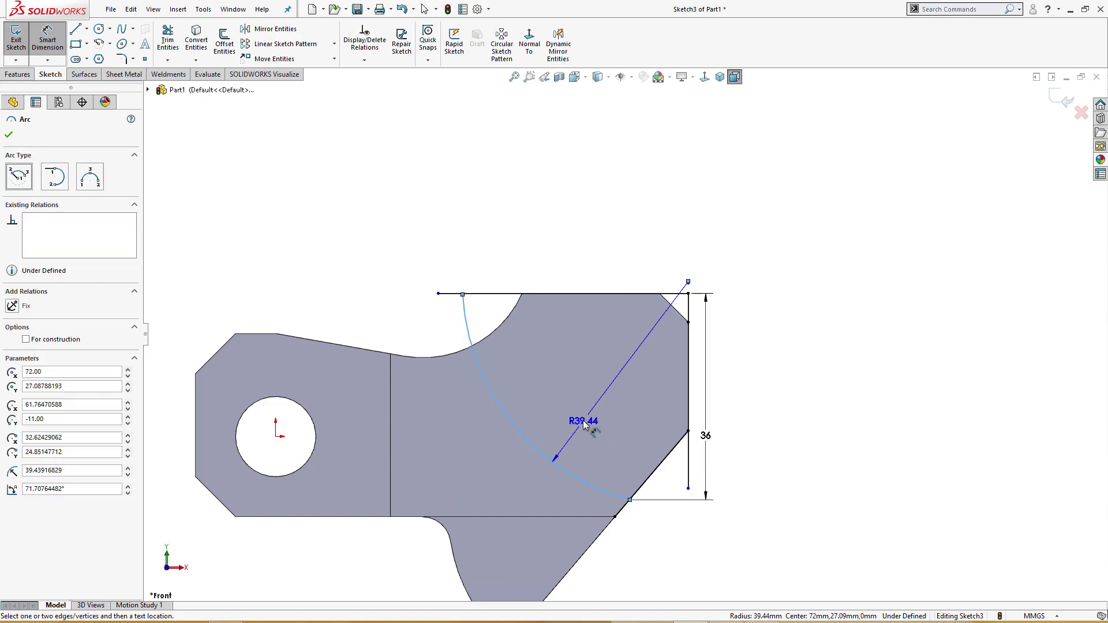
click(583, 422)
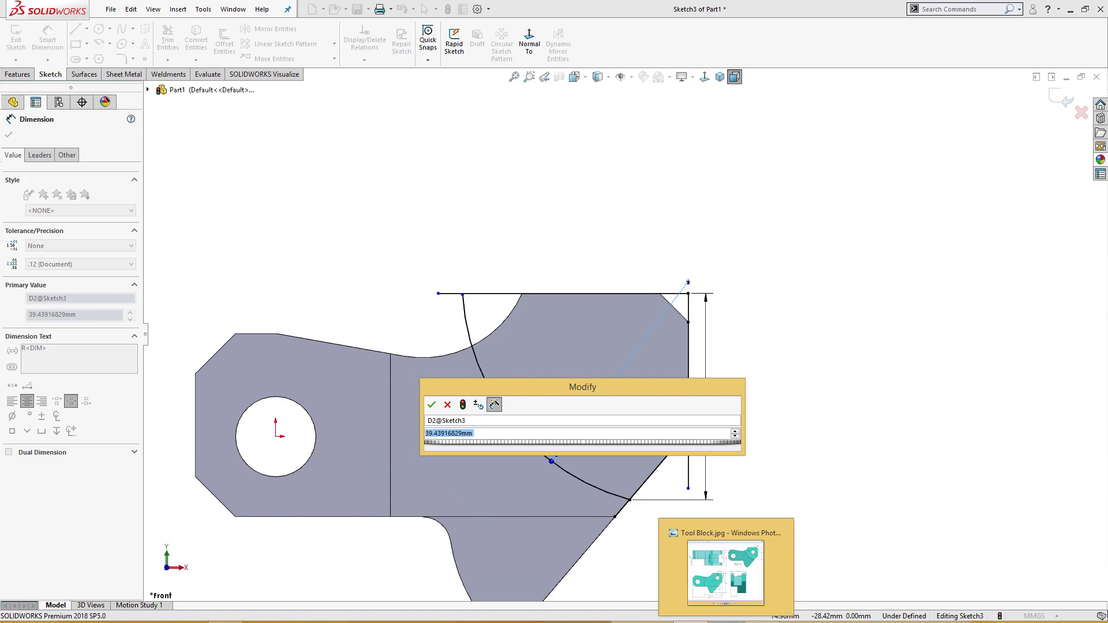
click(743, 613)
key(alt+Tab)
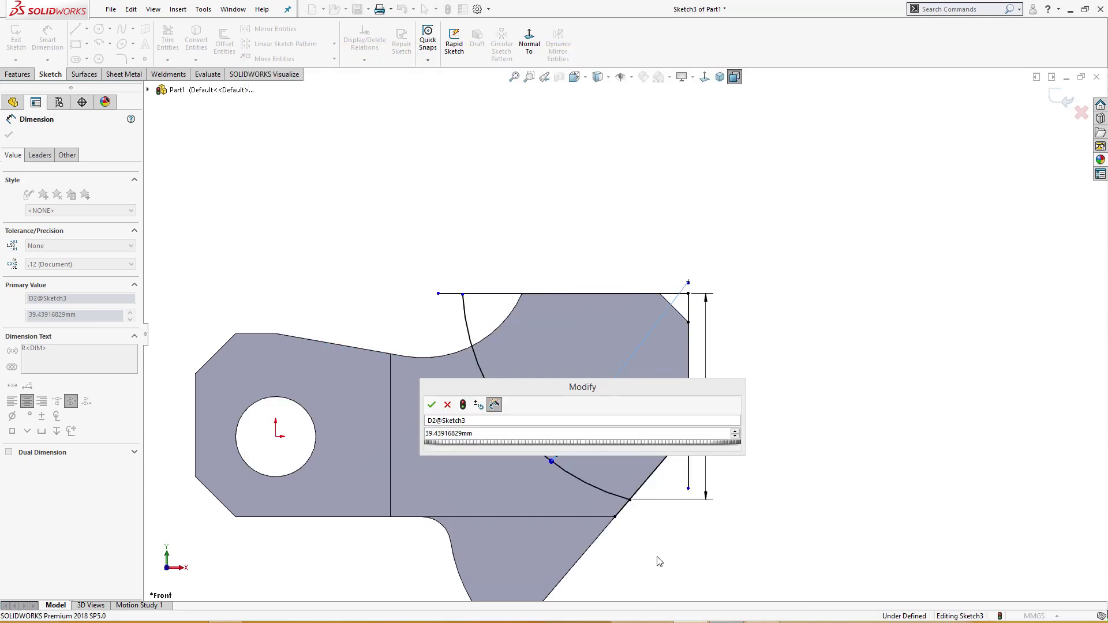
text(41)
key(Return)
Trim the arc's and top line's overhanging ends so they meet in a corner
right_drag(518, 196, 566, 234)
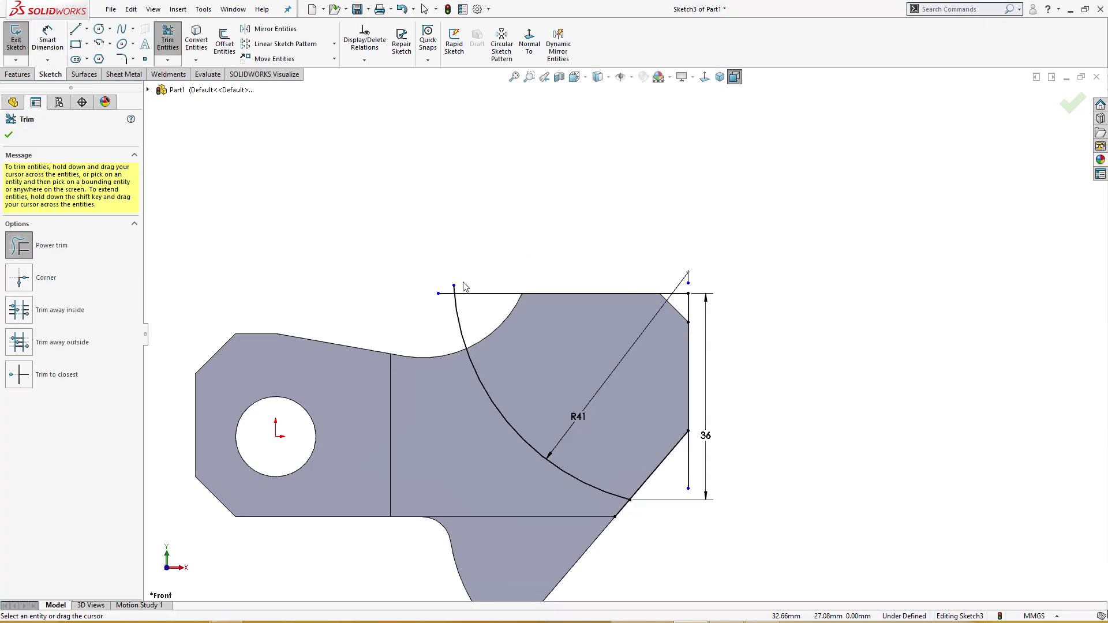
scroll(465, 287, down, 3)
drag(483, 313, 485, 336)
scroll(624, 335, up, 5)
scroll(618, 421, up, 1)
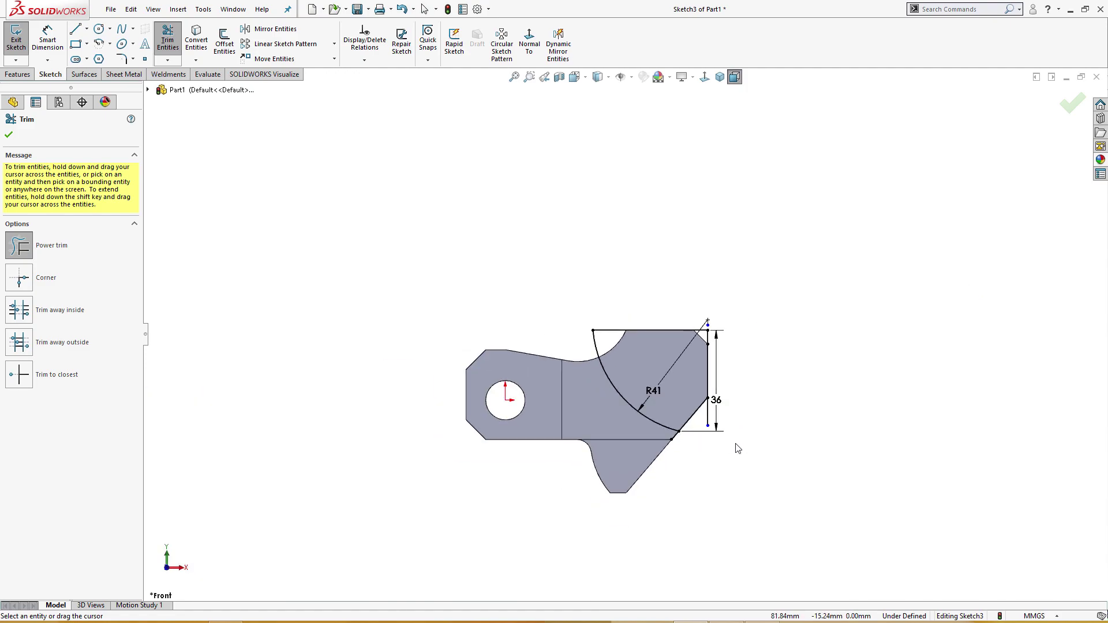
Trim the slanted line's overhanging end below the R41 arc so the slot profile closes at their intersection
scroll(714, 414, down, 4)
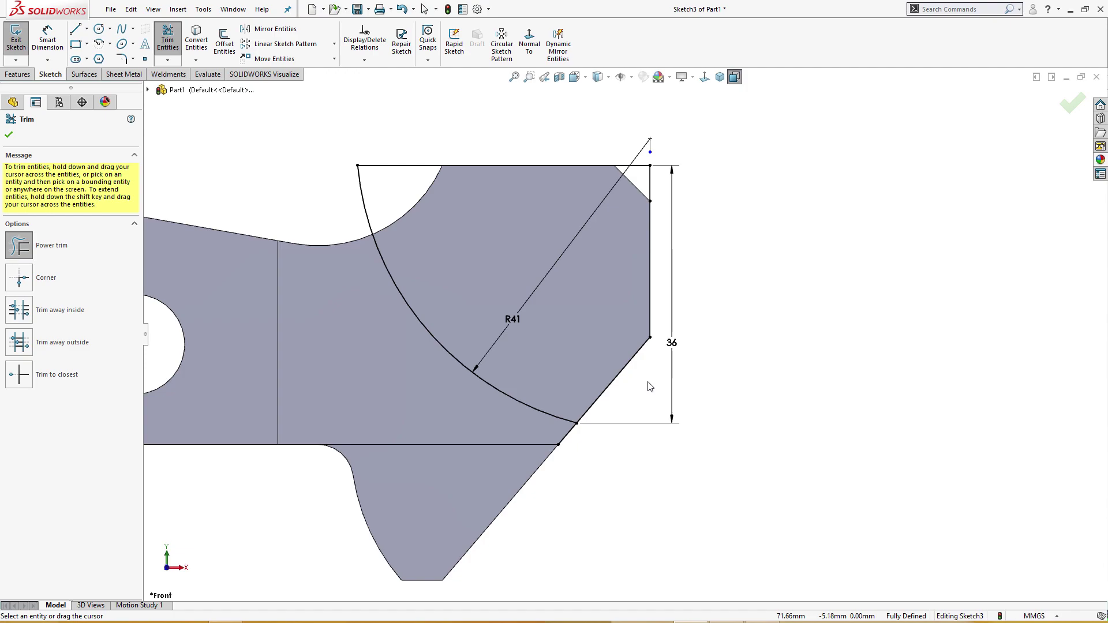
key(Escape)
scroll(684, 358, down, 3)
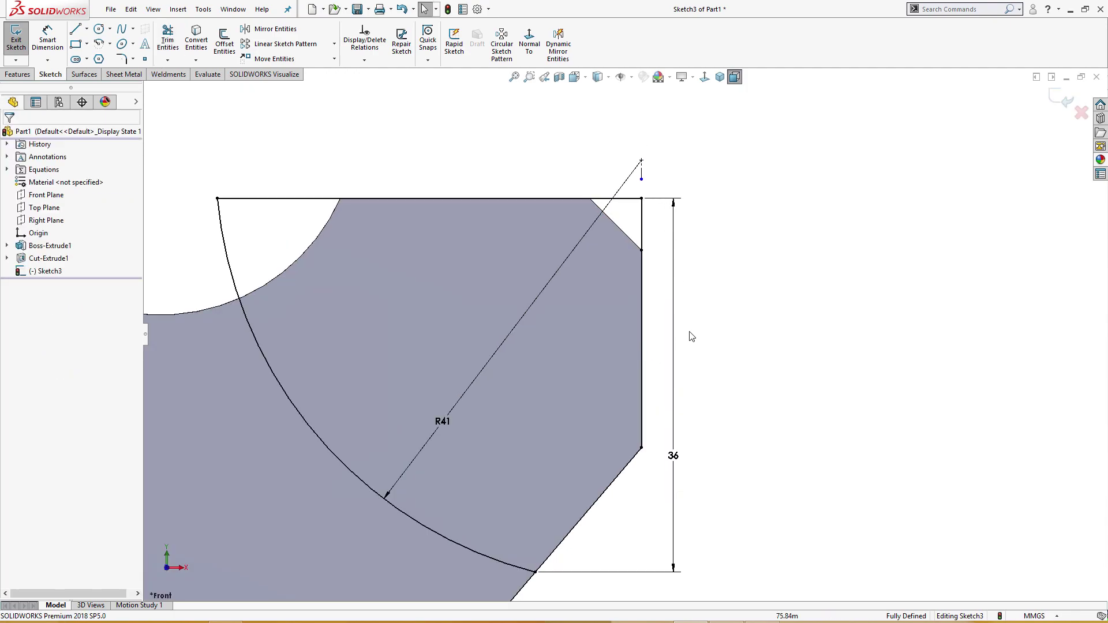
scroll(687, 350, up, 4)
middle_drag(687, 350, 663, 415)
right_drag(607, 469, 601, 511)
drag(541, 470, 601, 507)
scroll(601, 507, down, 3)
middle_drag(601, 507, 606, 461)
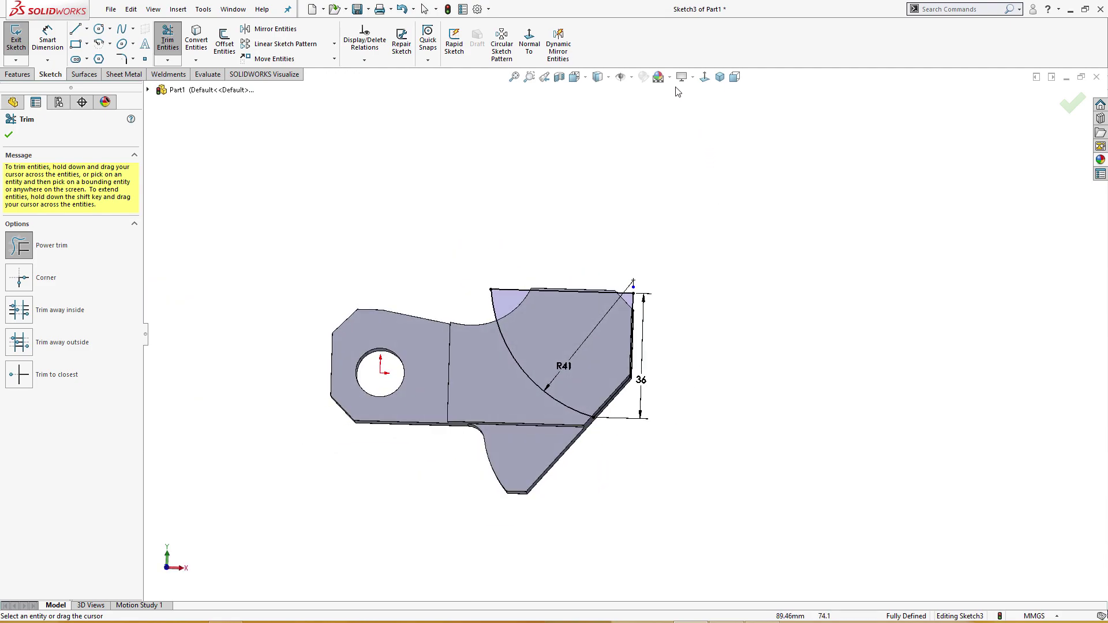
click(529, 40)
Start a Boss-Extrude of the closed R41 profile, reverse its direction and set the blind depth to 10 mm
right_drag(510, 141, 511, 174)
key(s)
click(545, 279)
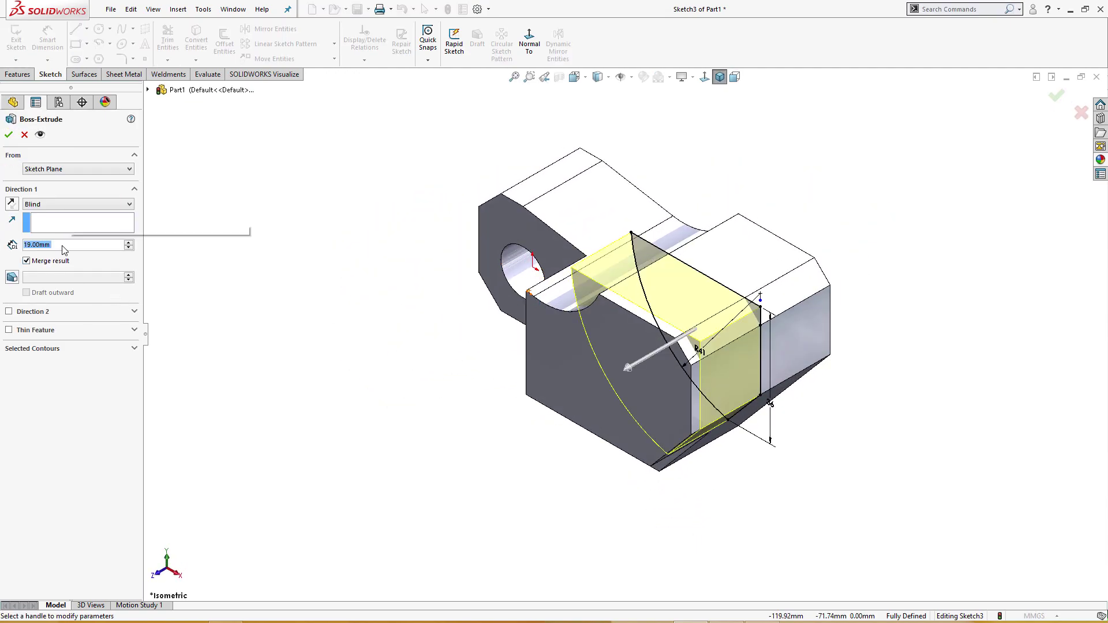
click(11, 204)
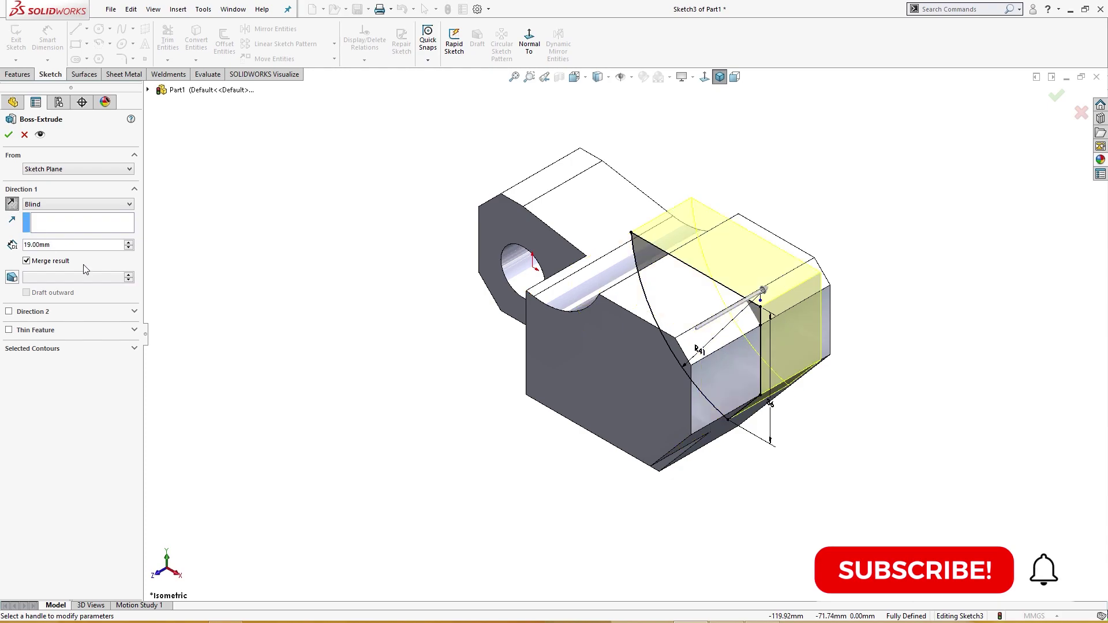
double_click(46, 245)
text(10)
key(Return)
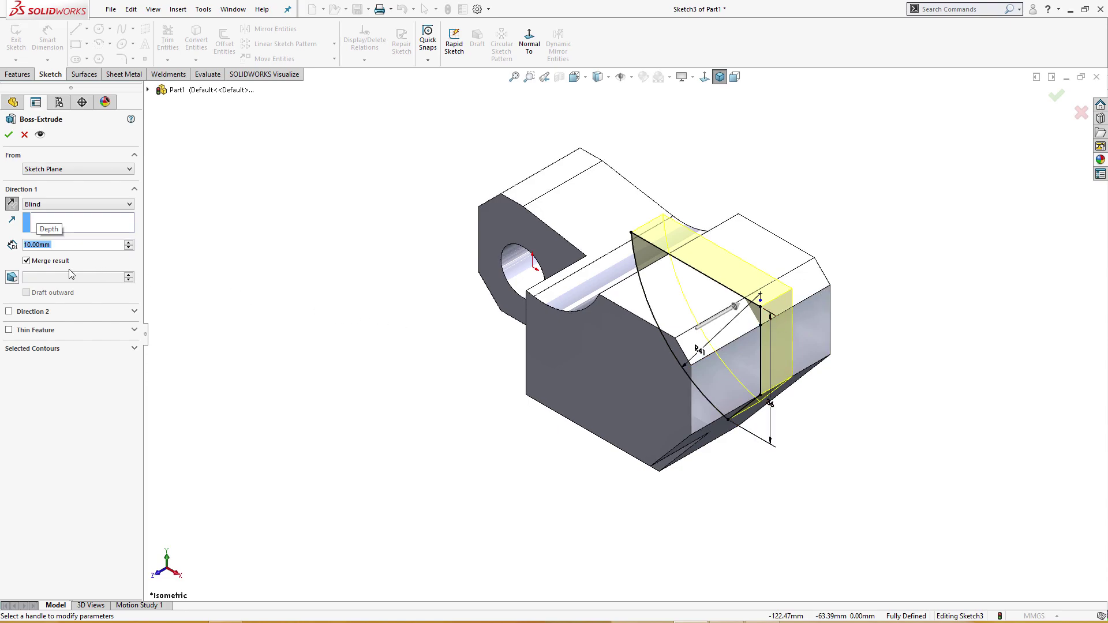
Enable a second blind direction for the boss extrude with a depth of 24 mm
click(9, 312)
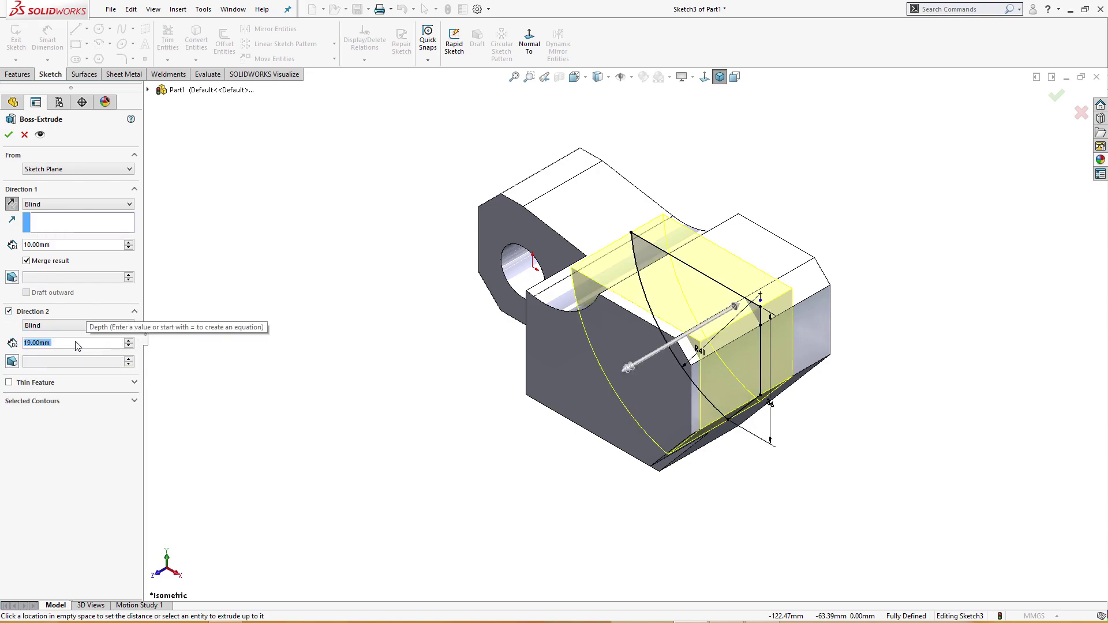
text(24)
key(Return)
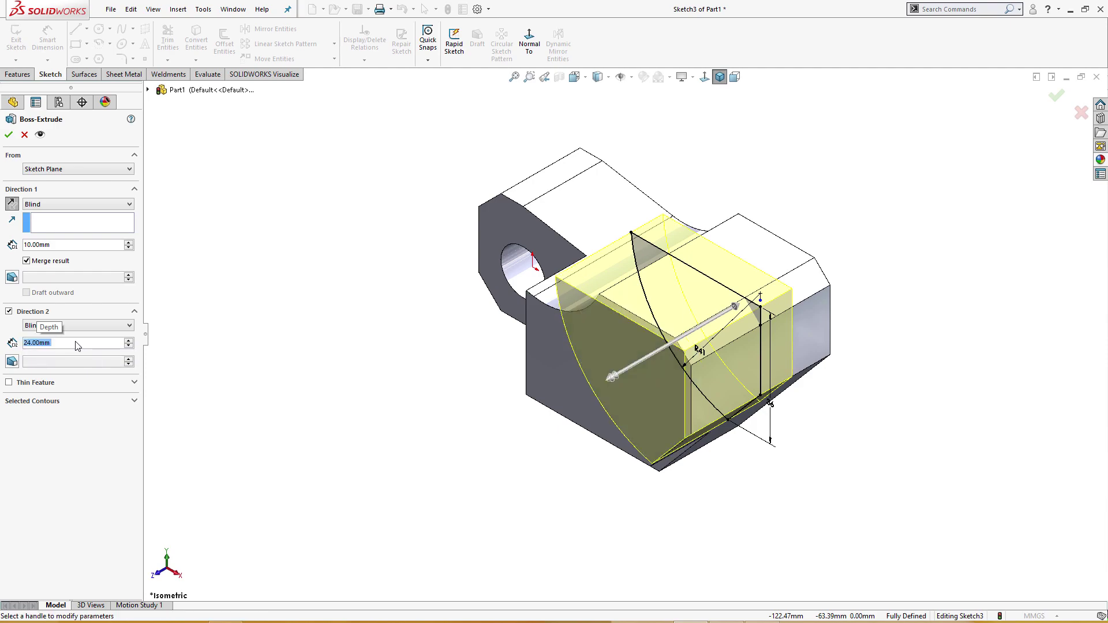
Change the second direction's depth to 3 mm and finish the boss extrude
scroll(78, 346, up, 1)
click(69, 350)
key(BackSpace)
key(BackSpace)
key(BackSpace)
key(BackSpace)
key(BackSpace)
key(BackSpace)
key(BackSpace)
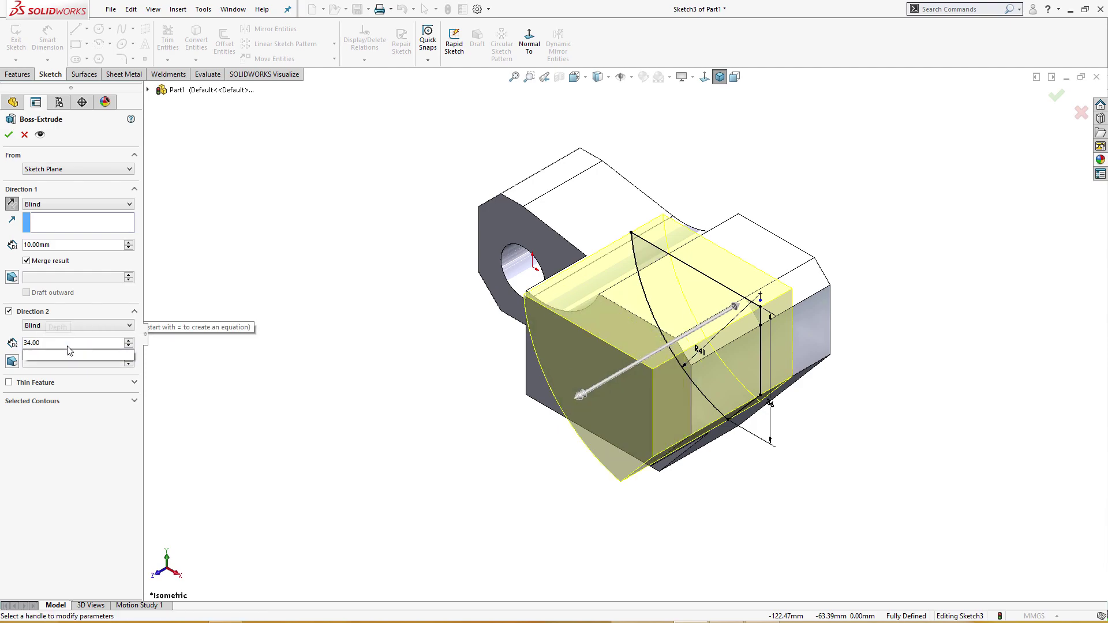
text(3)
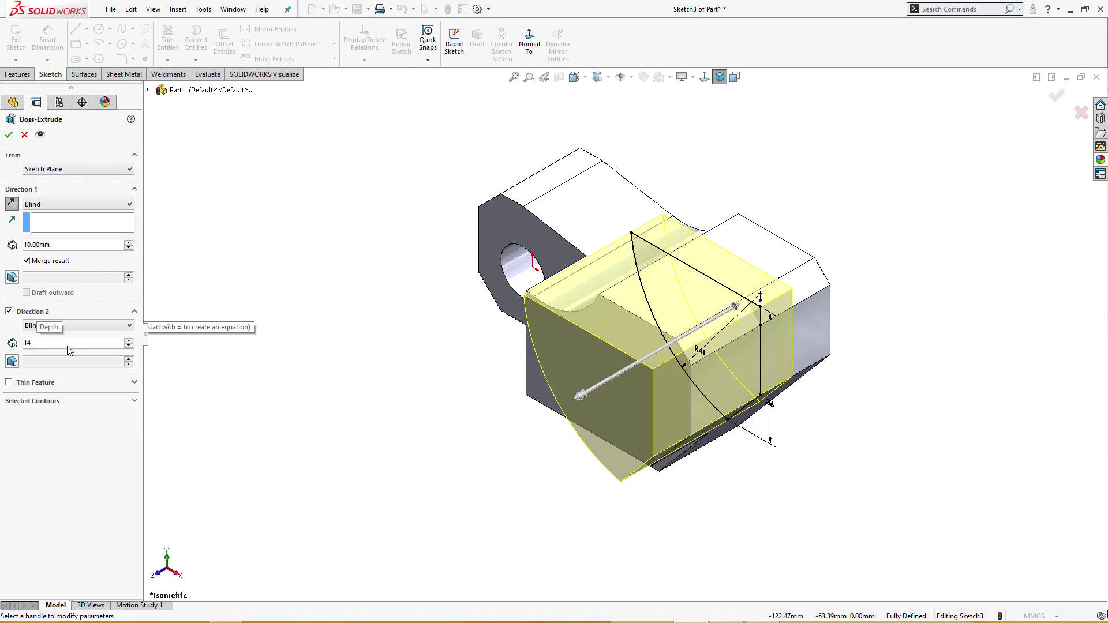
middle_drag(235, 281, 284, 312)
click(9, 135)
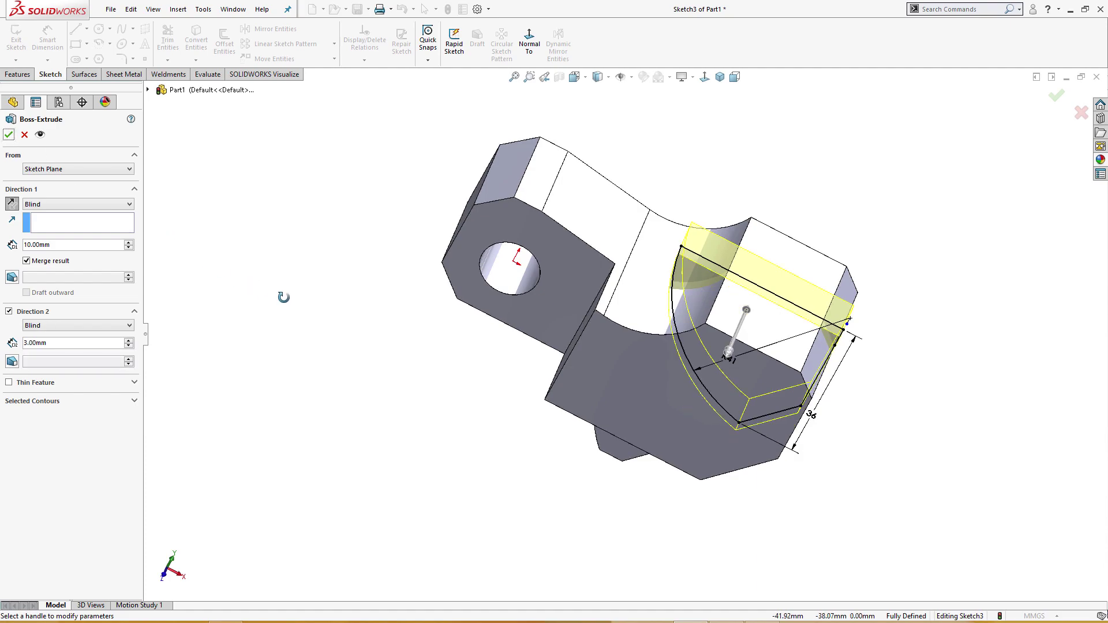
click(9, 135)
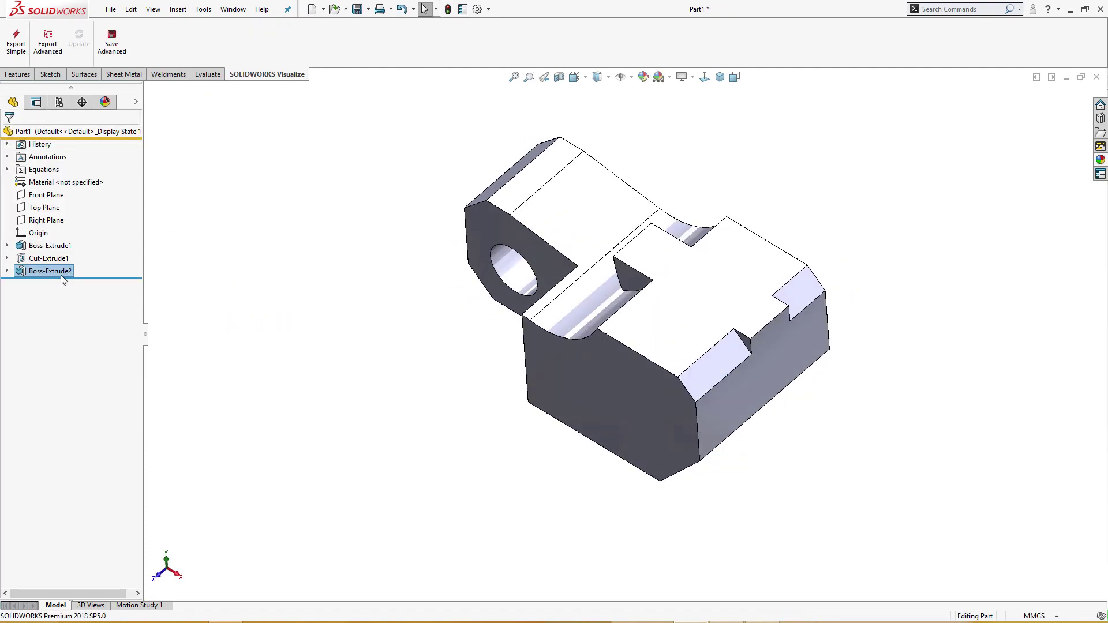
Delete the boss extrude made from the R41 profile while keeping its sketch
right_click(62, 274)
click(76, 242)
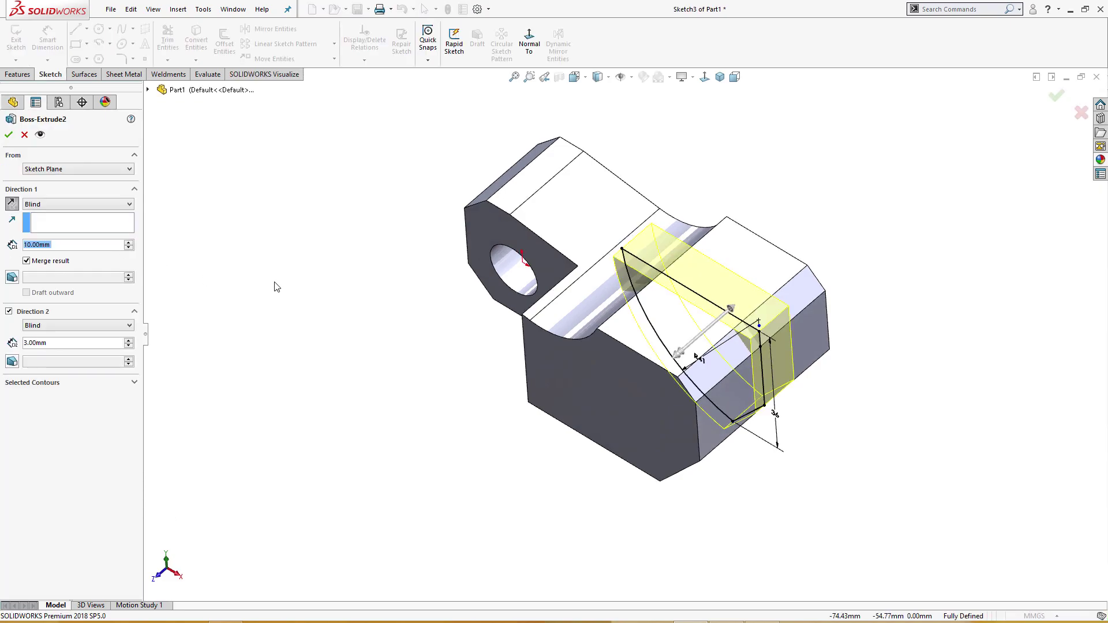
click(24, 135)
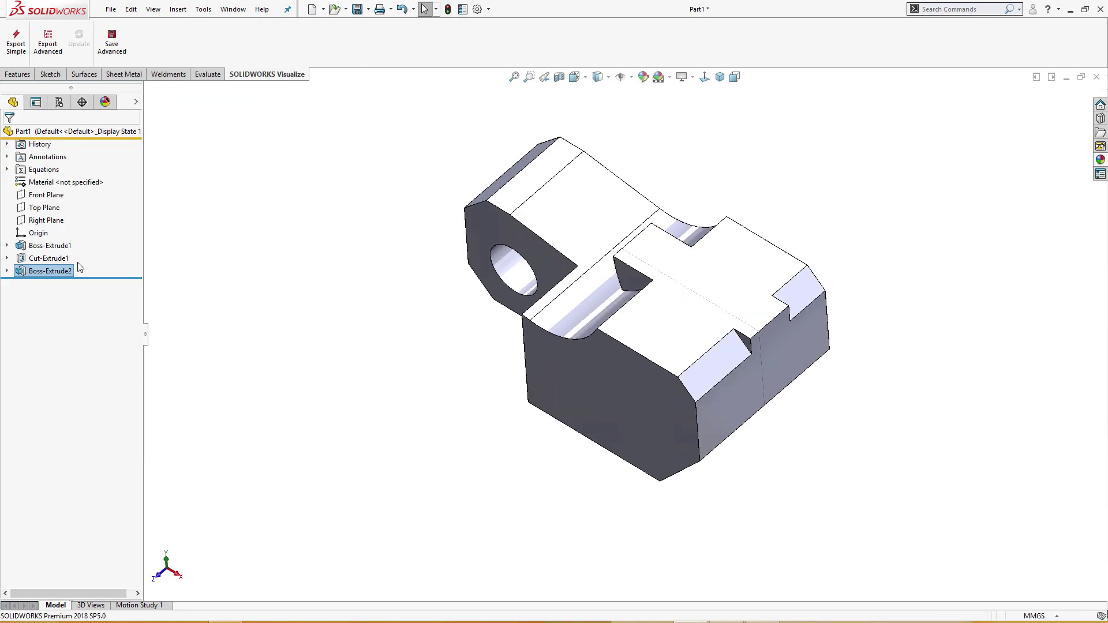
right_click(70, 268)
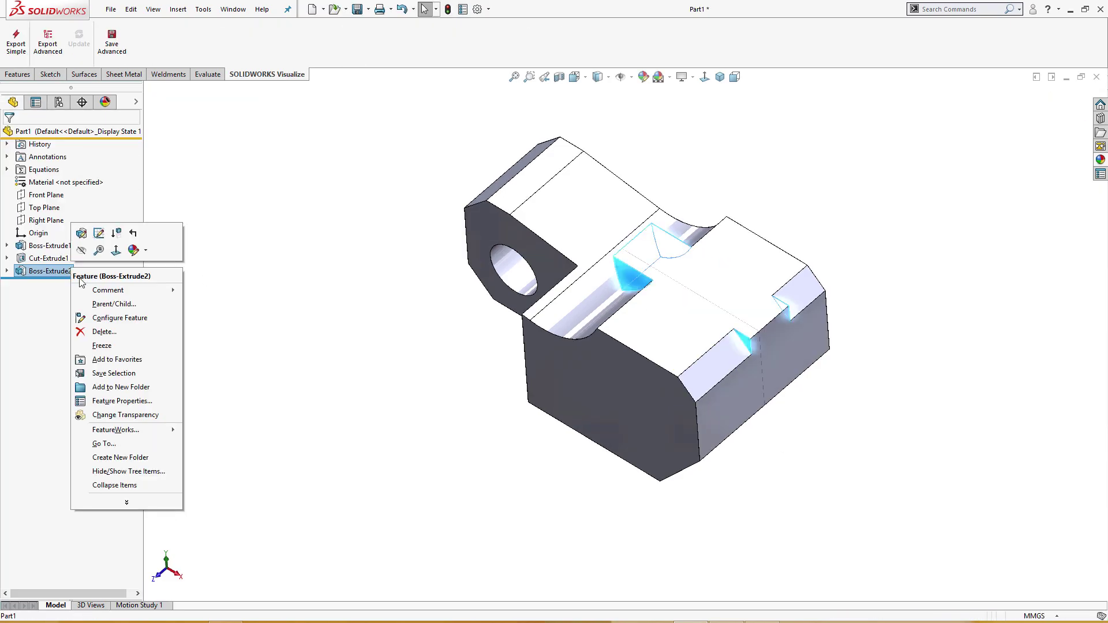
click(104, 333)
click(563, 245)
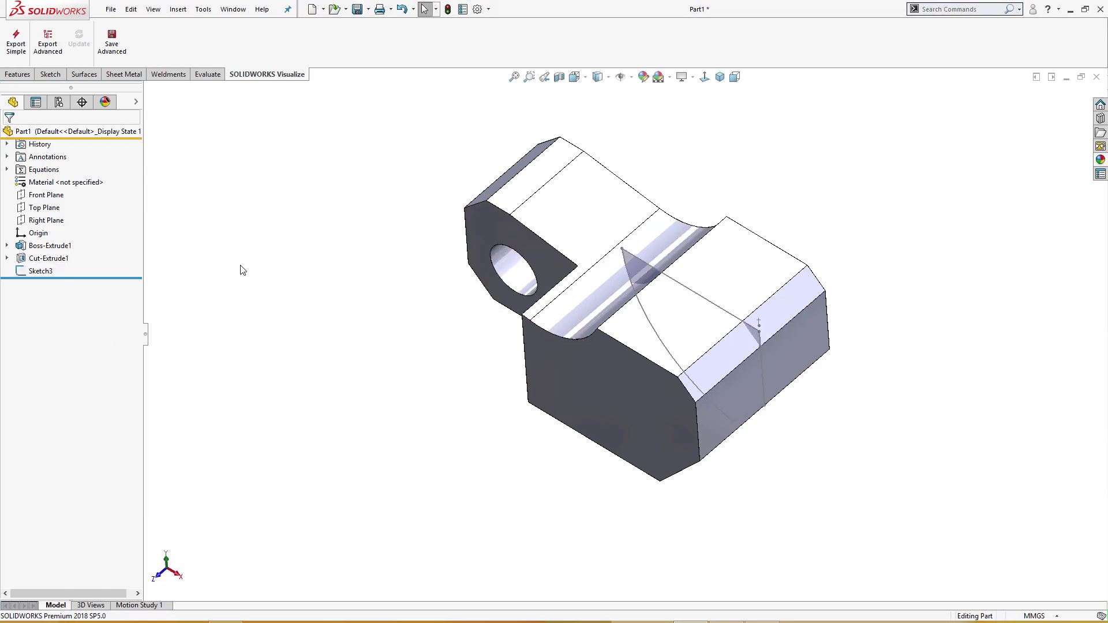
Cut-extrude the R41 profile sketch blind in both directions, 10 mm in the first and 14 mm in the second
click(49, 267)
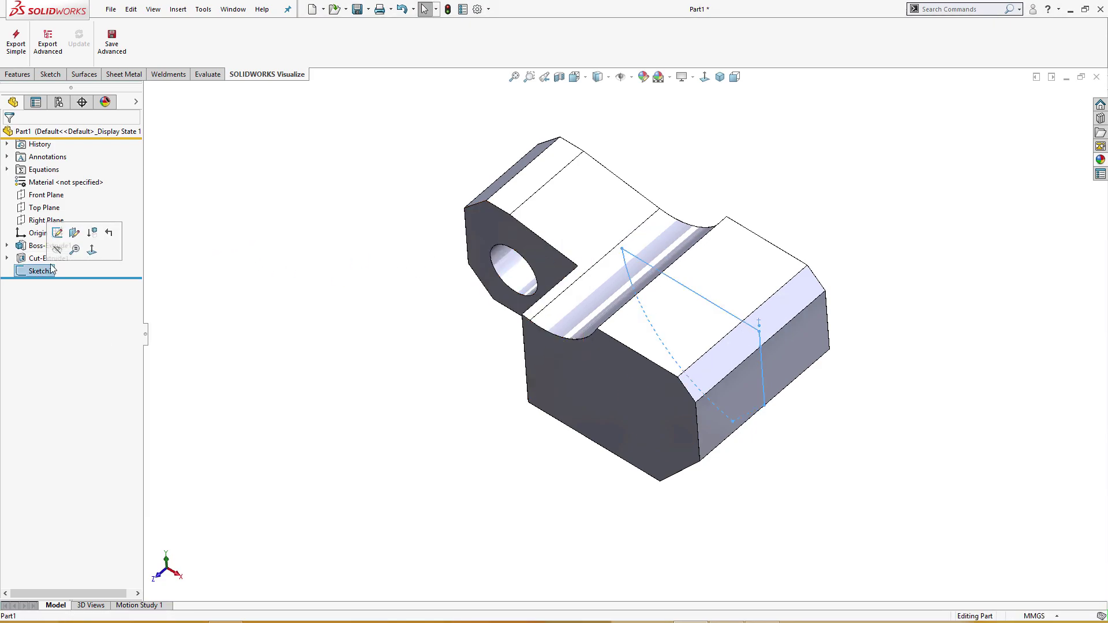
click(58, 230)
right_drag(261, 247, 267, 240)
key(s)
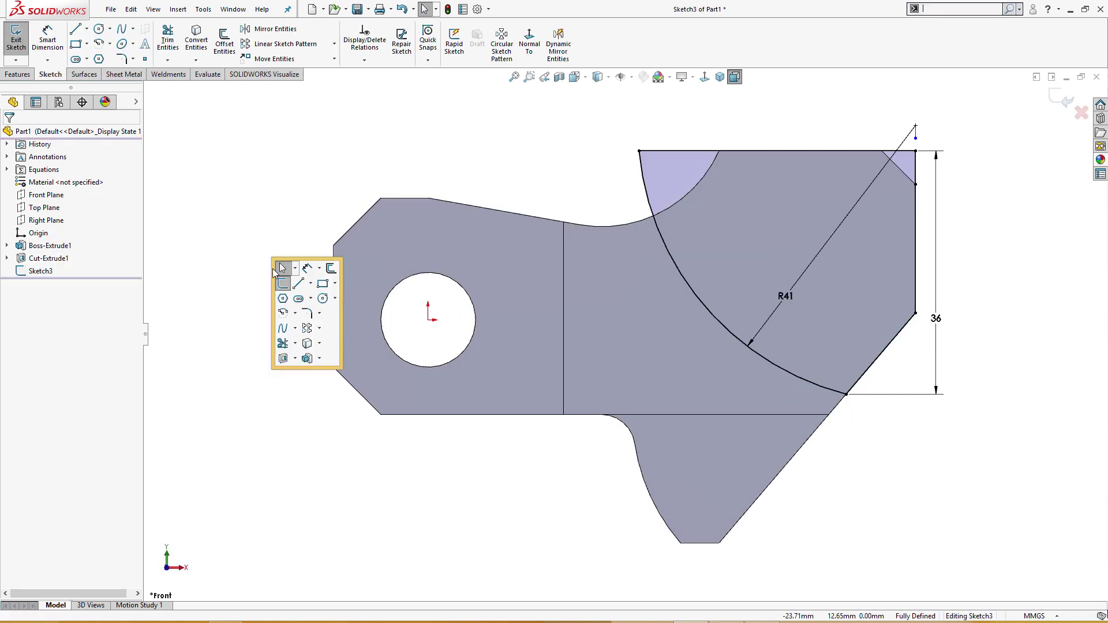
click(281, 357)
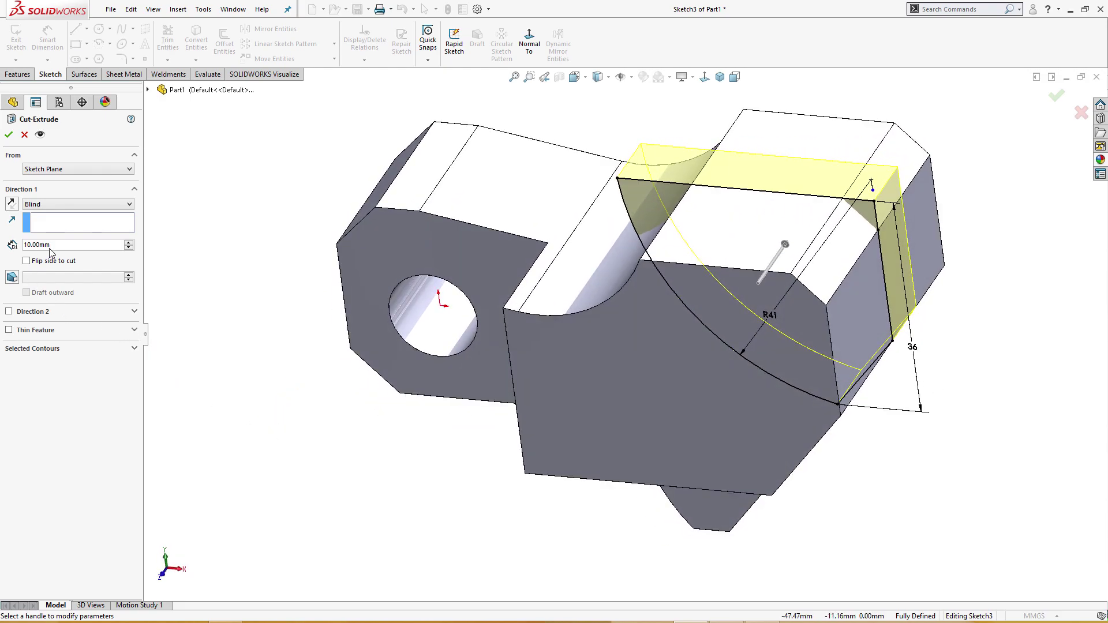
click(9, 312)
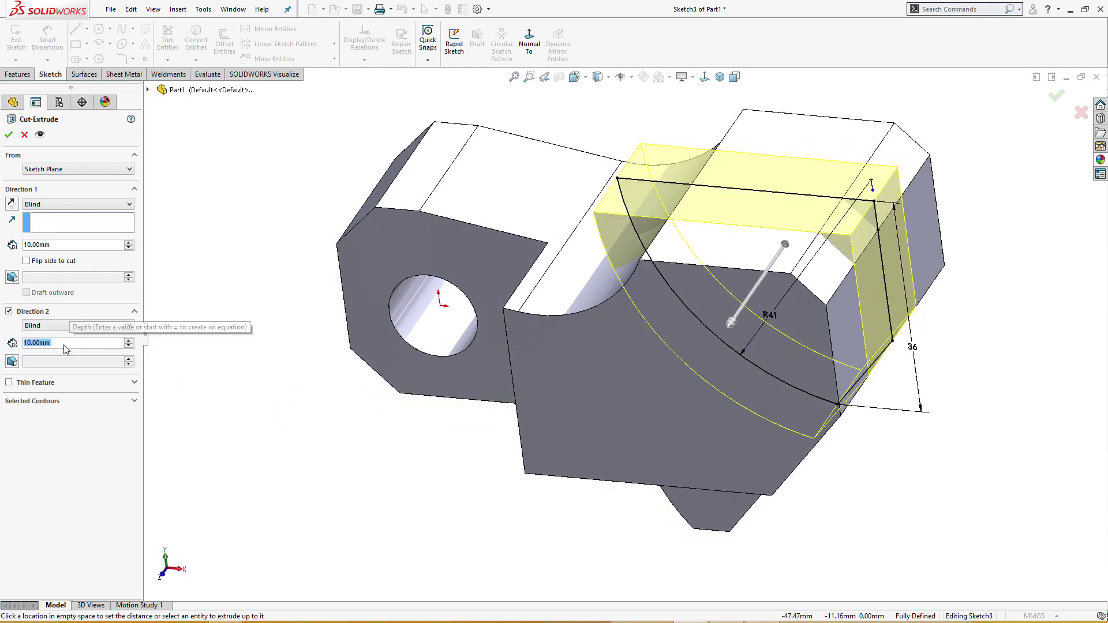
scroll(65, 344, up, 4)
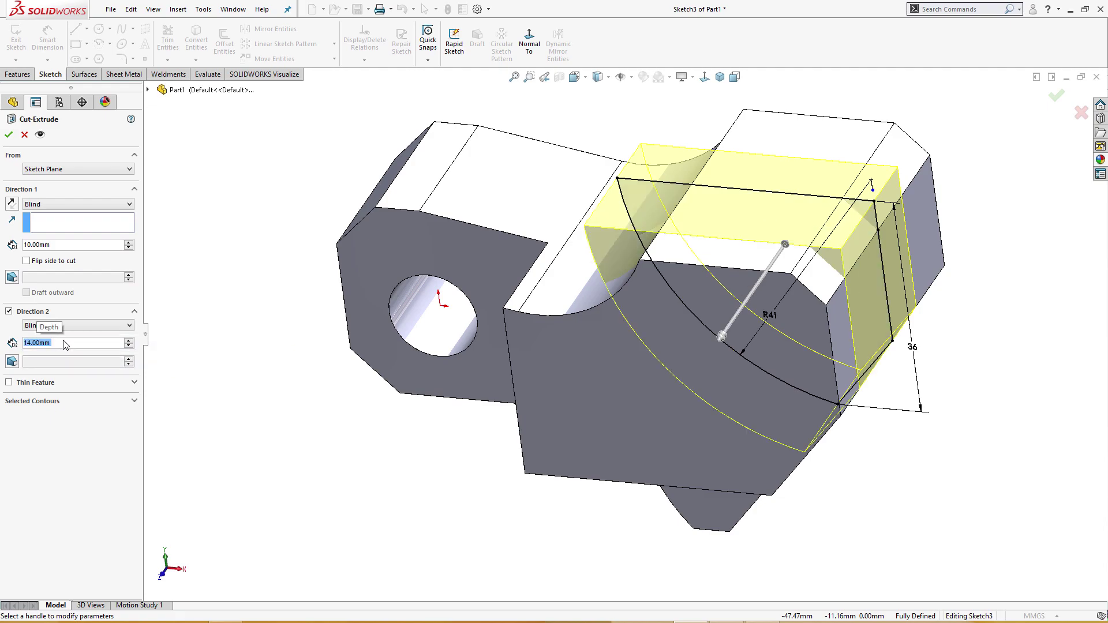
middle_drag(196, 346, 212, 368)
key(ctrl+7)
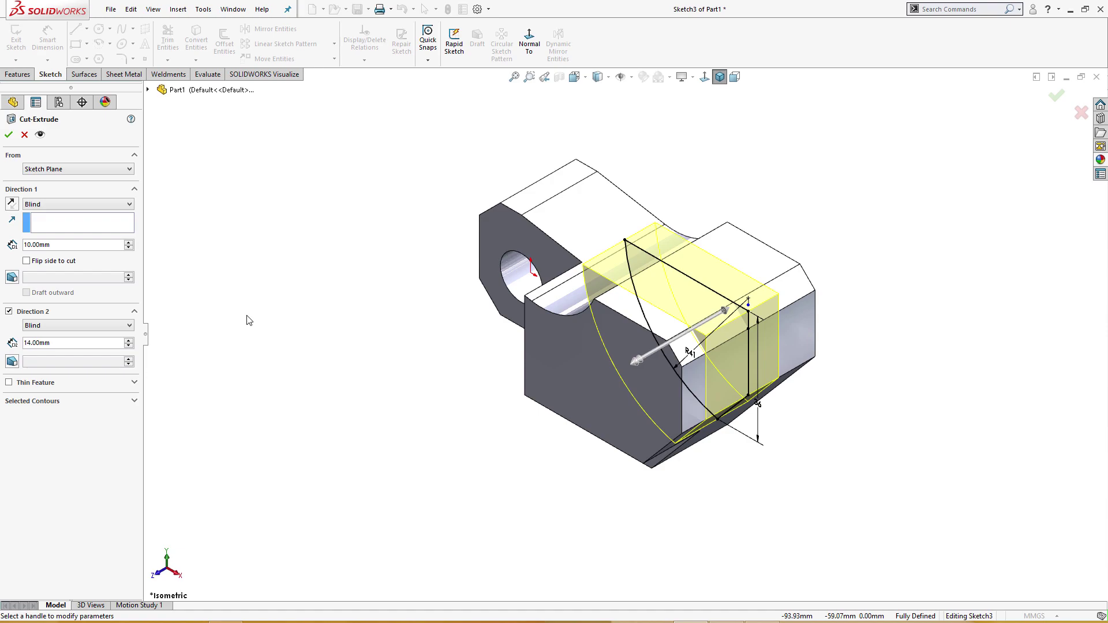
click(8, 136)
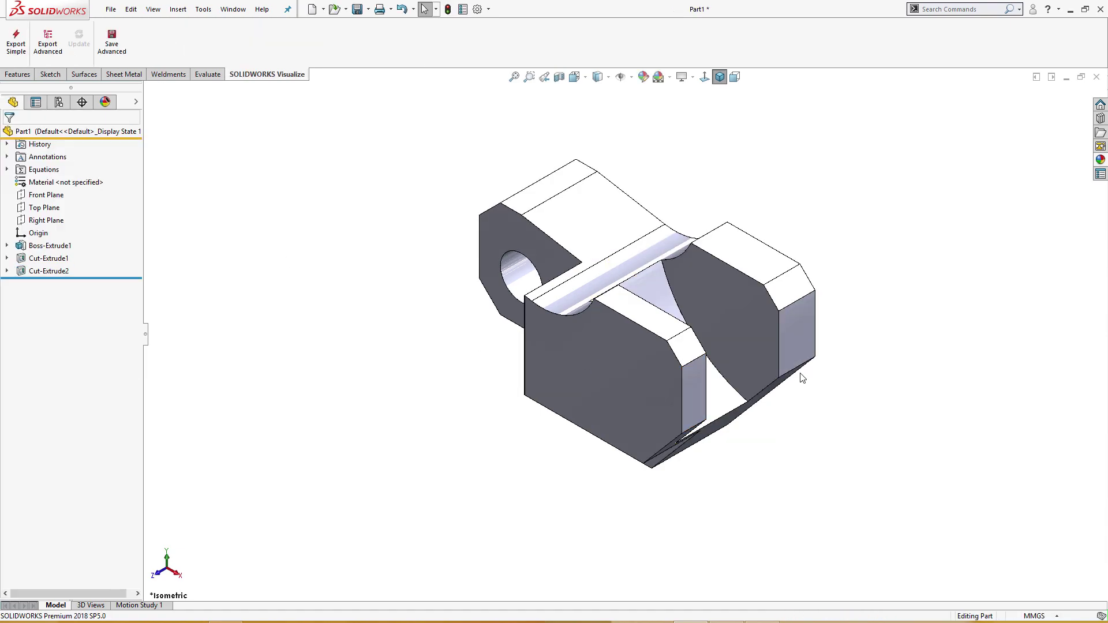
Check the width of the rear fork arm by reading the length of its lower chamfer edge
click(785, 307)
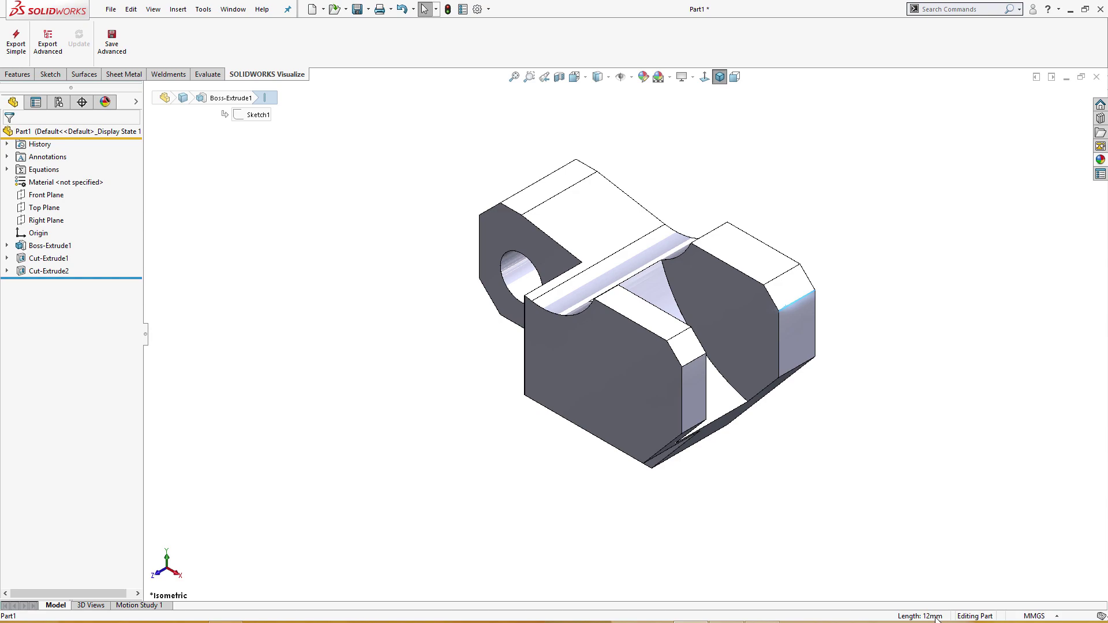
click(855, 494)
middle_drag(846, 485, 865, 487)
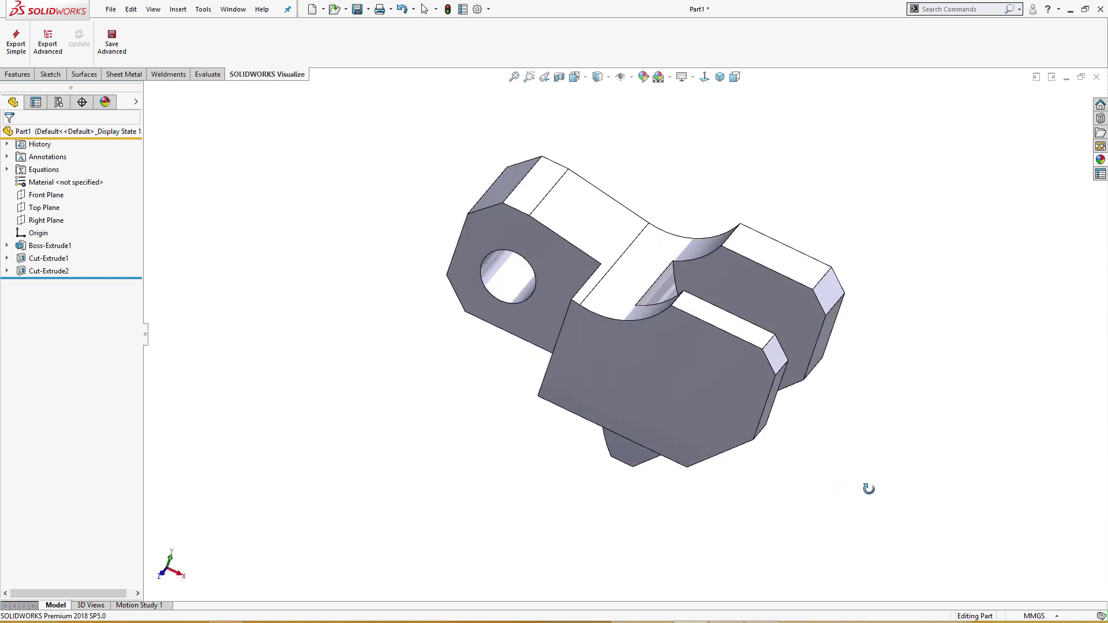
Start a sketch on the front fork arm's outer face and draw an 11 mm diameter circle near its upper-right corner
click(734, 376)
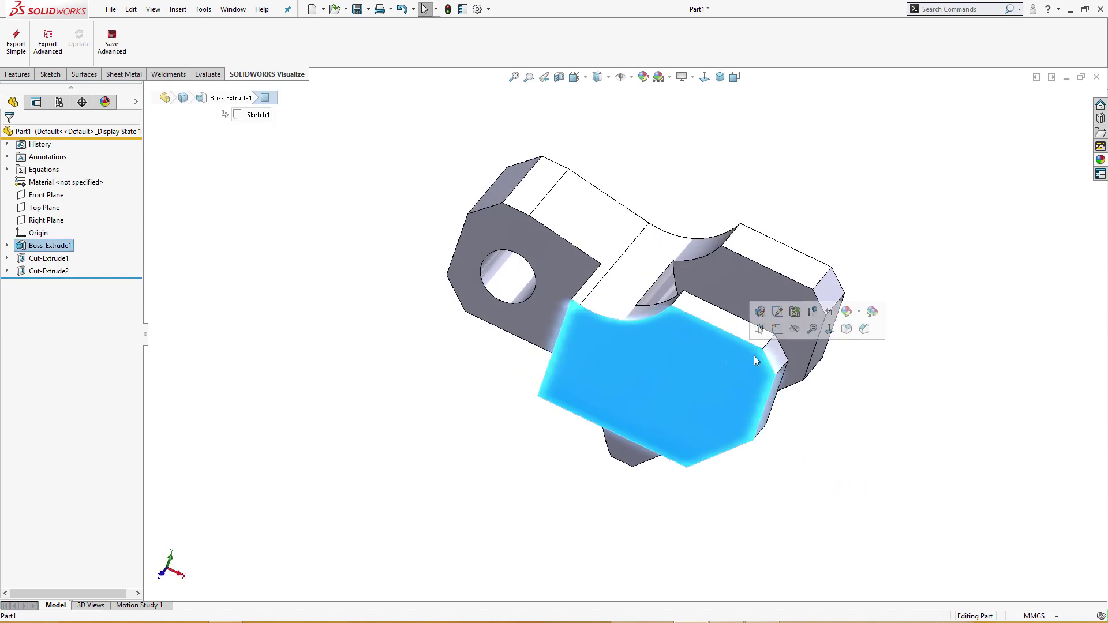
click(776, 334)
right_drag(409, 473, 485, 472)
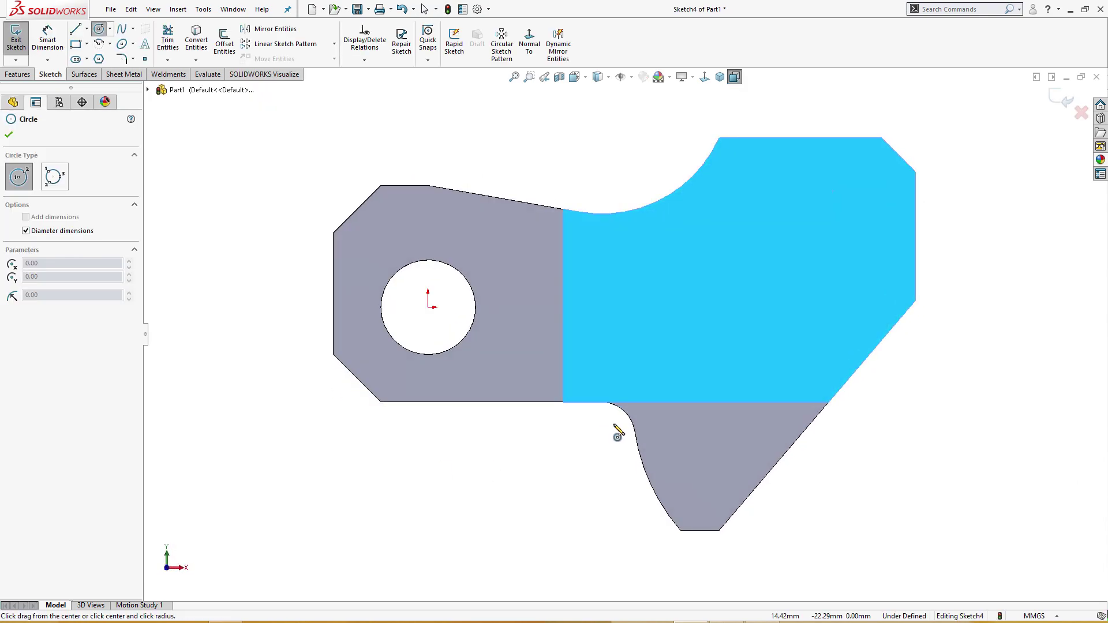
click(840, 201)
click(840, 233)
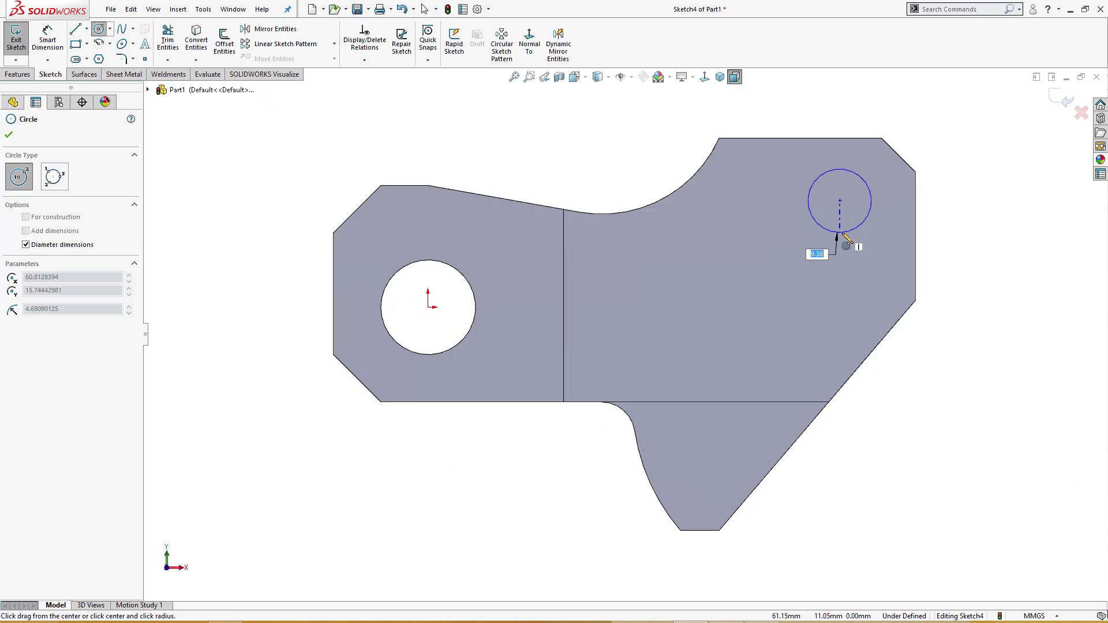
click(846, 240)
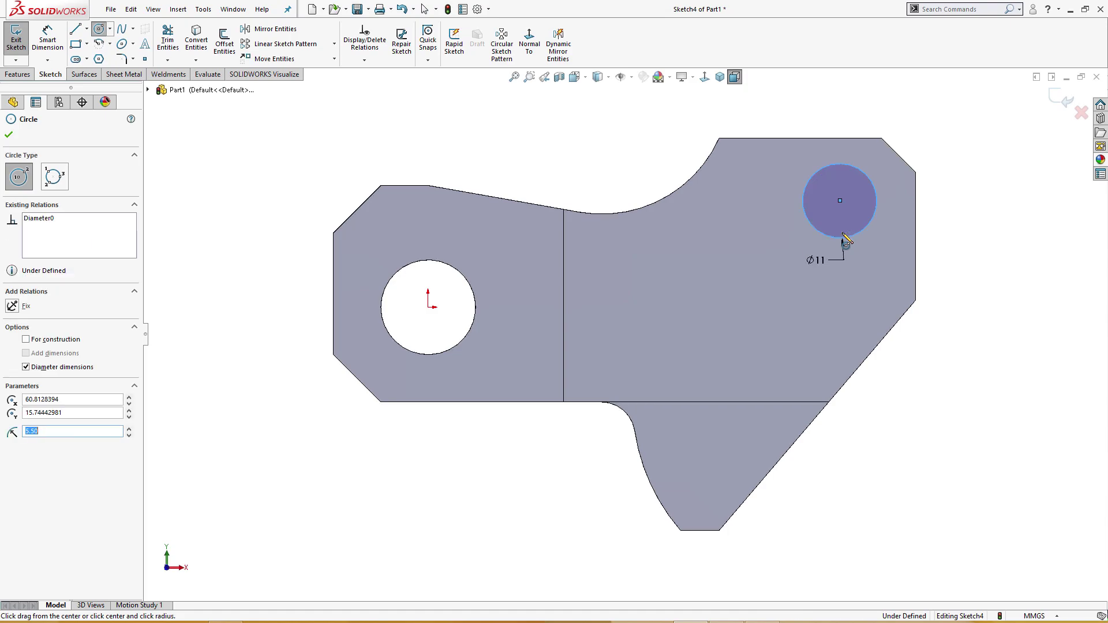
key(Escape)
Dimension the circle's centre 14 mm from the fork arm's right vertical edge
right_drag(940, 262, 941, 178)
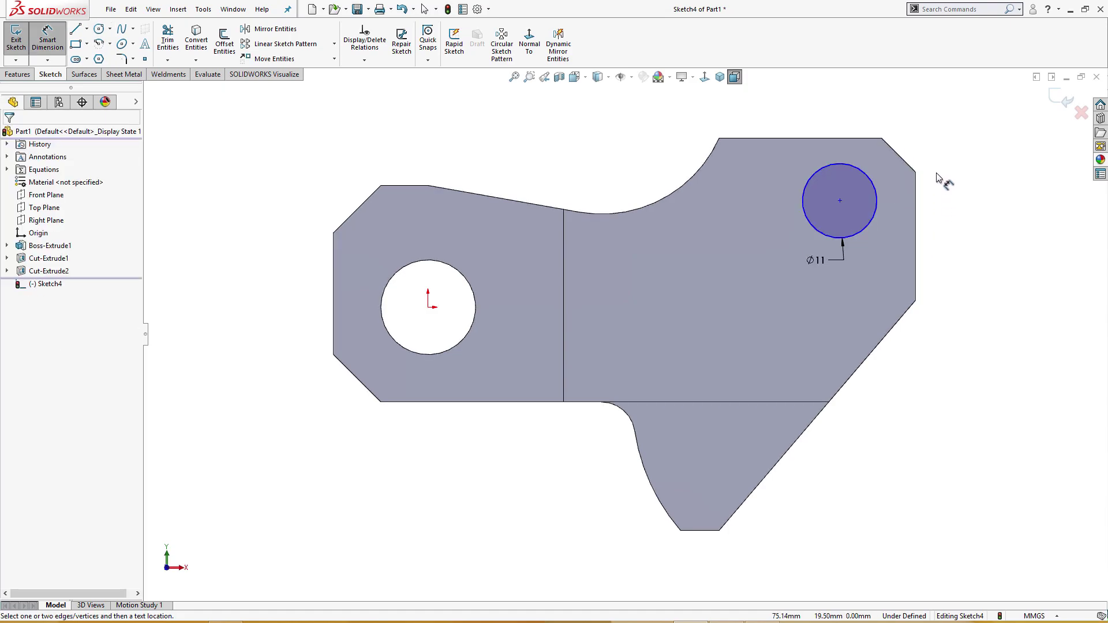
click(878, 217)
click(916, 243)
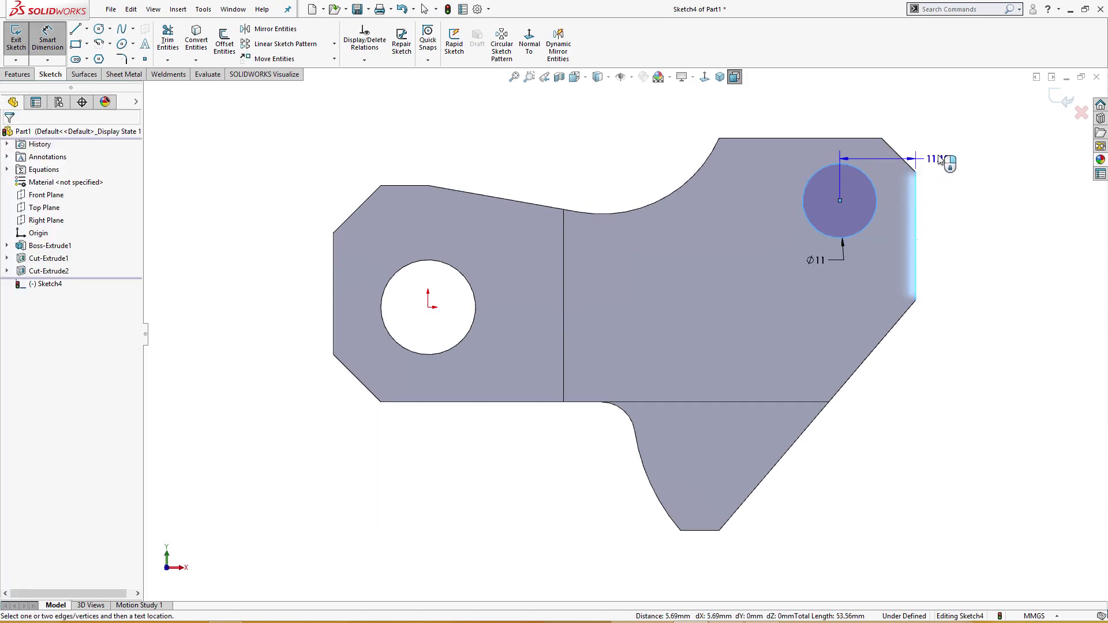
click(847, 101)
text(14)
key(Return)
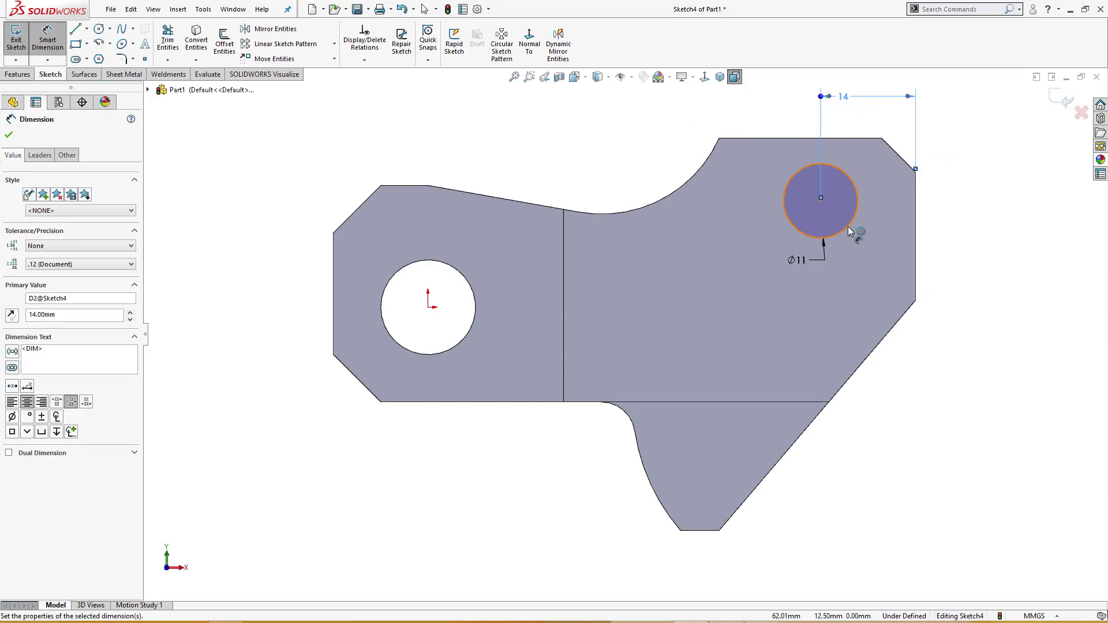
Dimension the 11 mm circle's centre 14 mm below the fork arm's top edge and reposition the horizontal dimension above the part
click(848, 231)
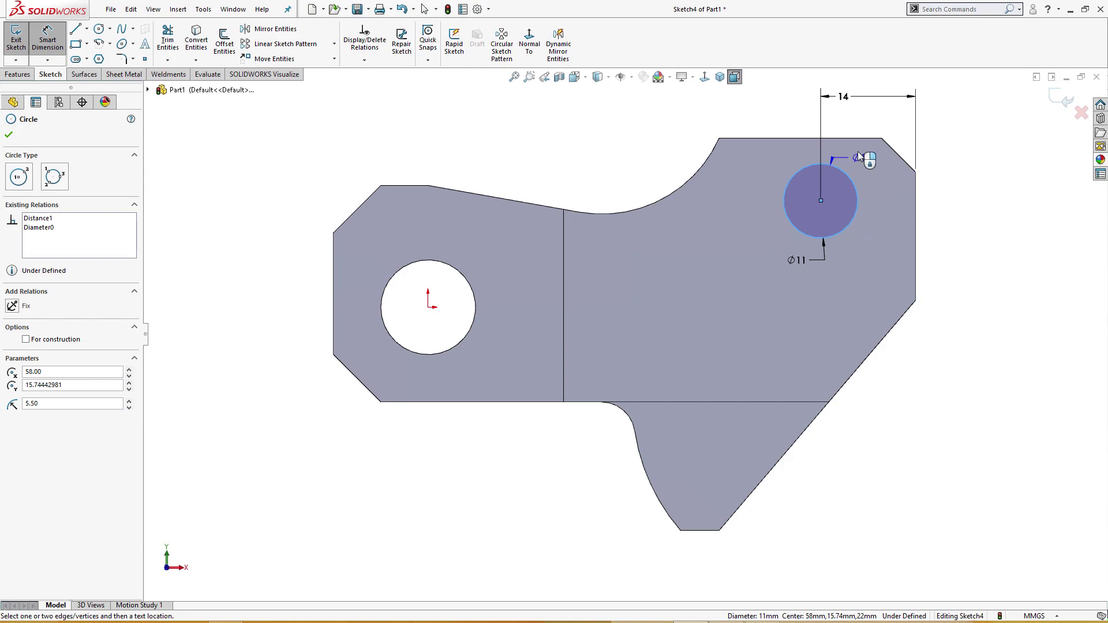
click(852, 137)
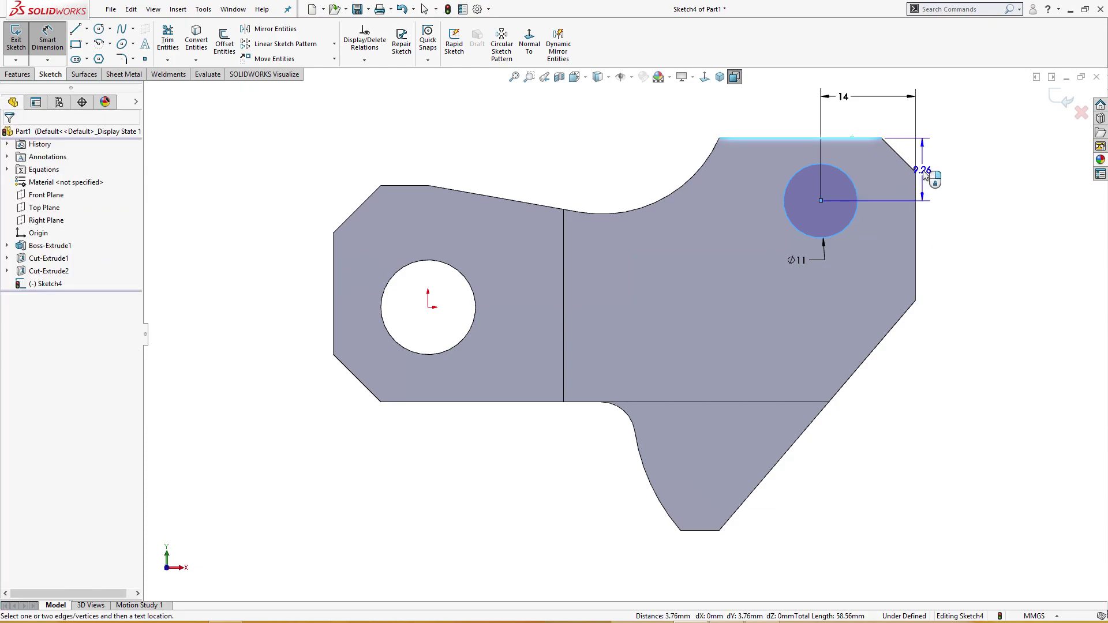
click(957, 183)
text(14)
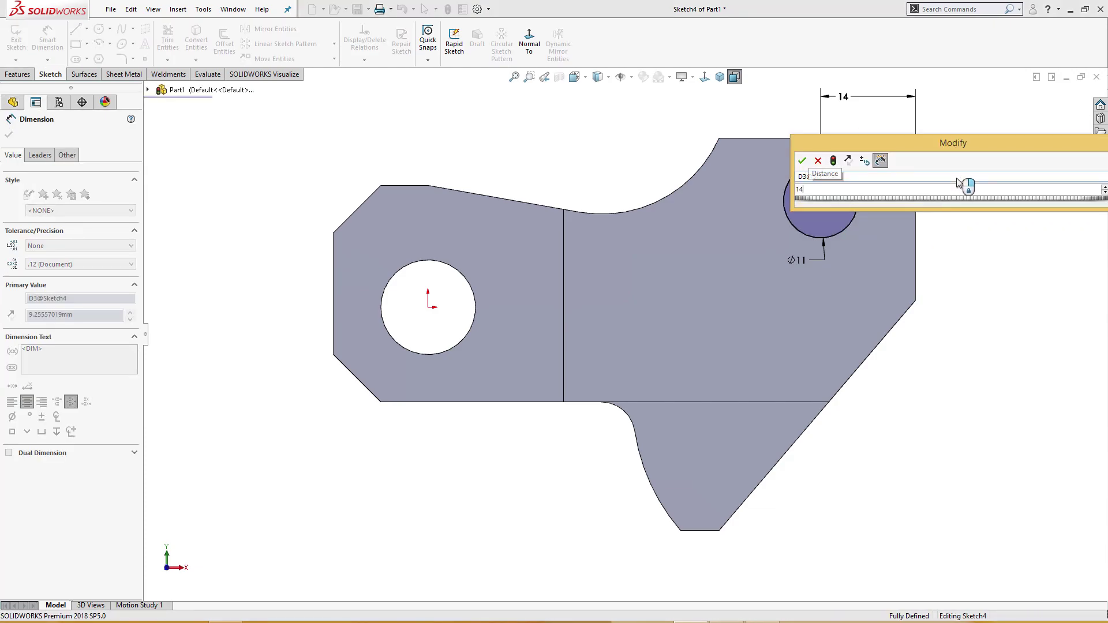
key(Return)
key(z)
click(833, 155)
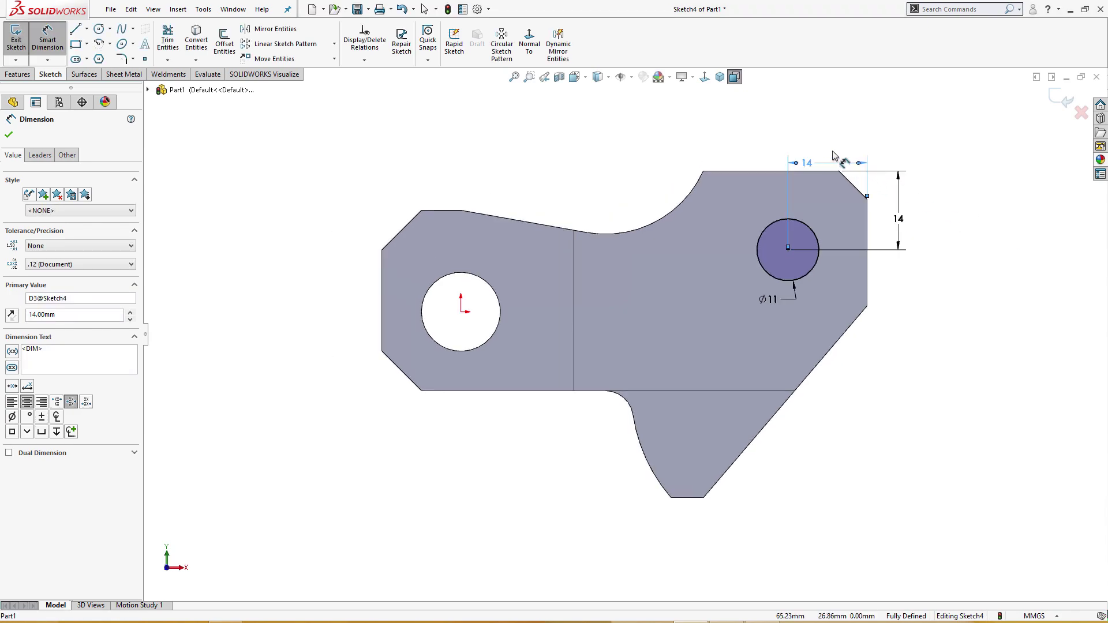
Cut-extrude the 11 mm circle Through All so it pierces both fork arms, and return to the isometric view
key(s)
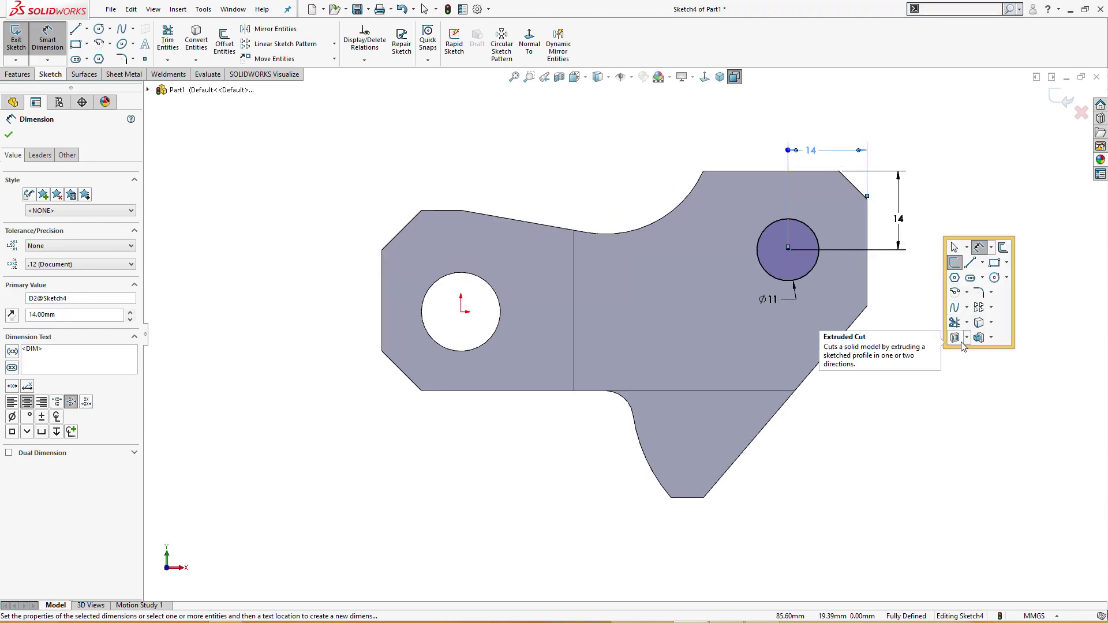
click(955, 338)
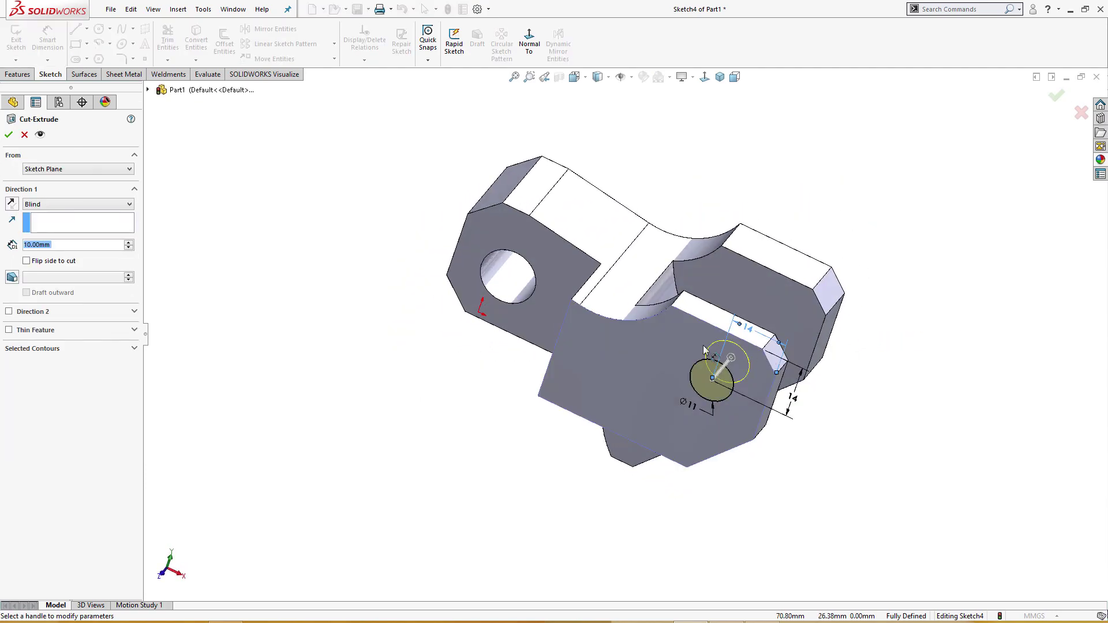
click(81, 207)
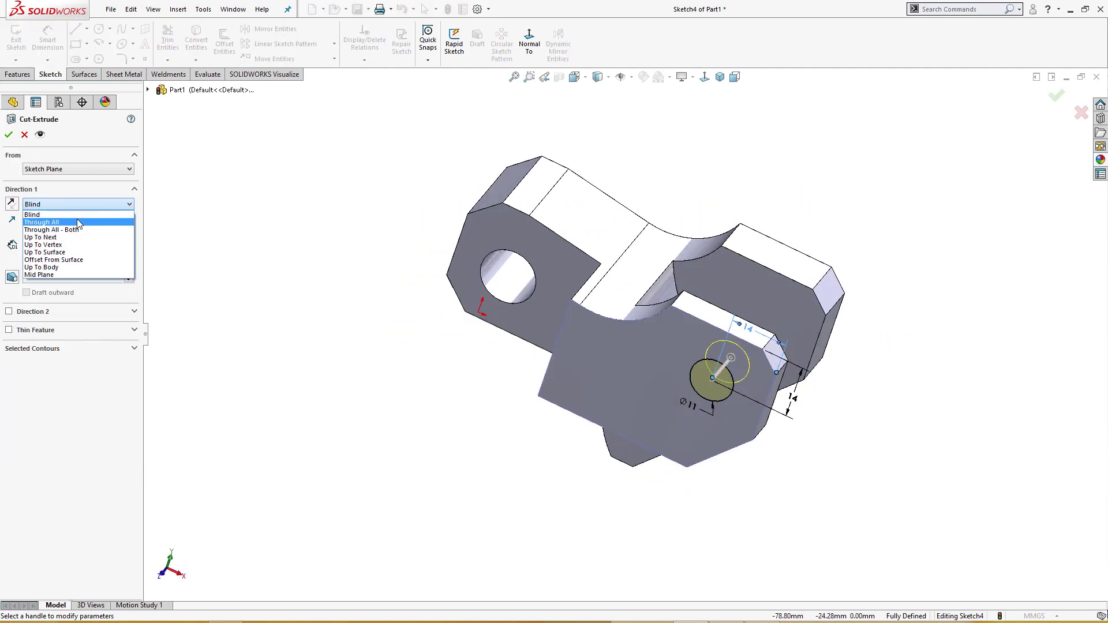
click(75, 217)
click(8, 135)
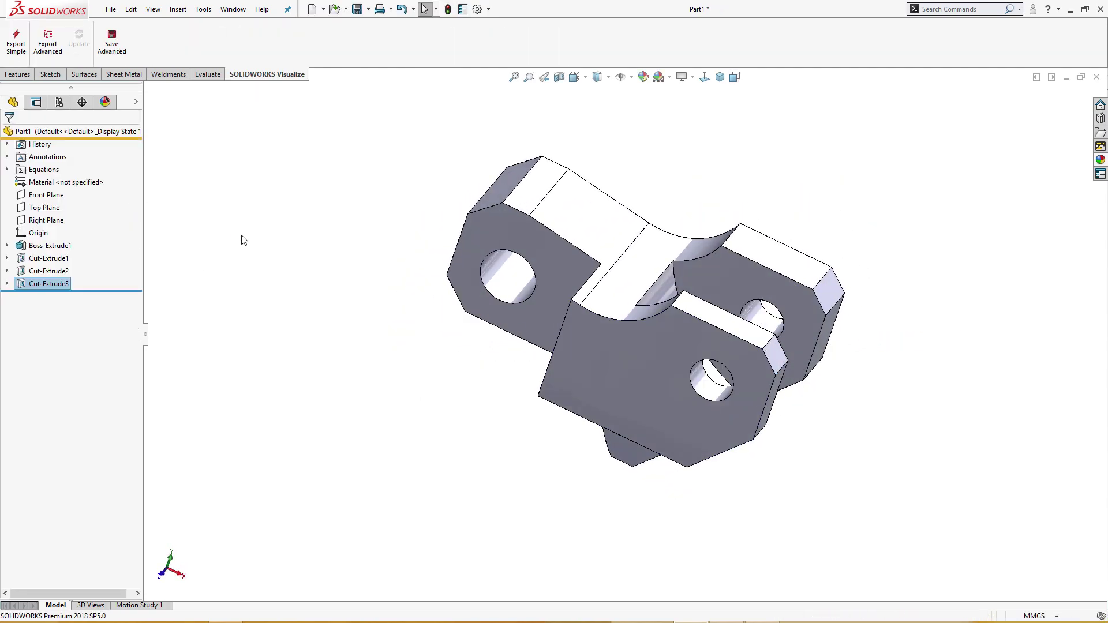
middle_drag(292, 260, 332, 306)
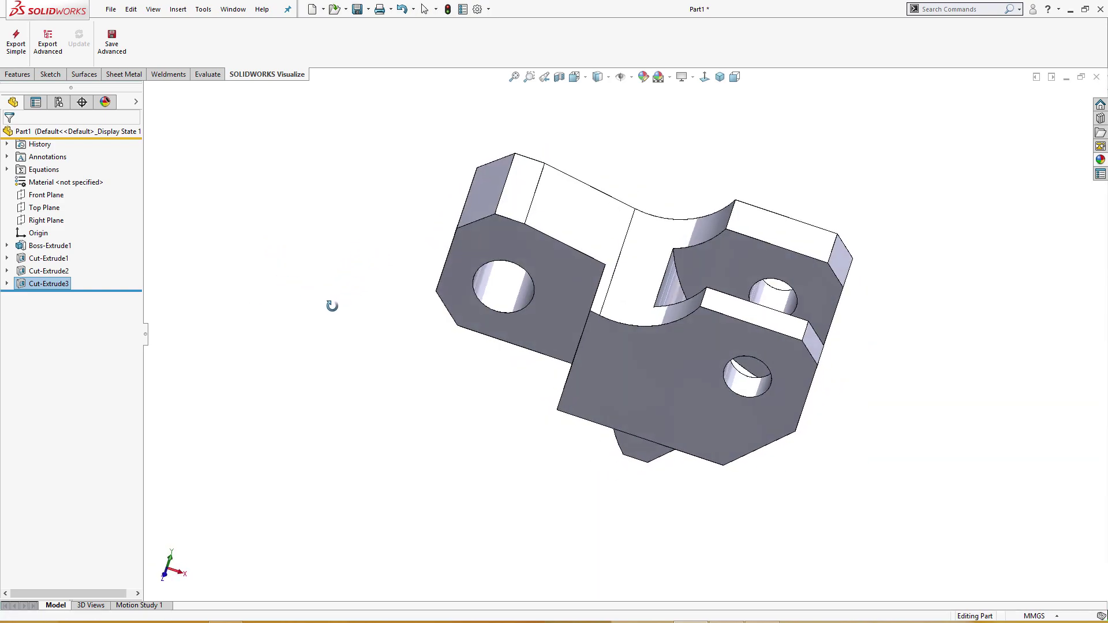
key(ctrl+7)
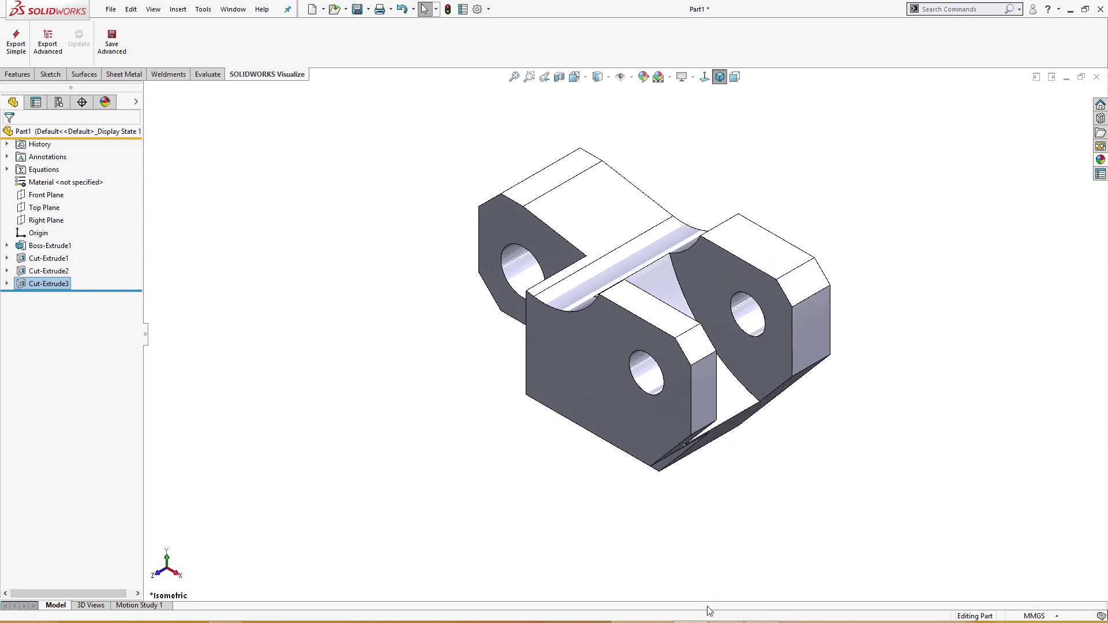
Check the Tool Block and Tool Block 1 reference drawings for the inner pocket's wall thickness and depth
mouse_move(711, 612)
click(745, 577)
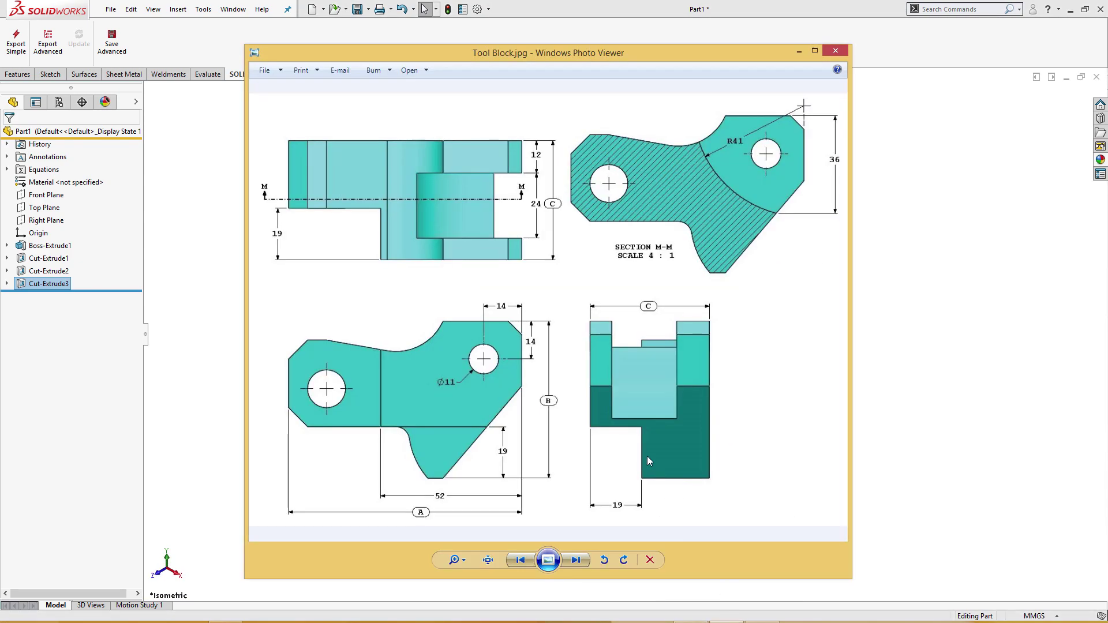
click(577, 561)
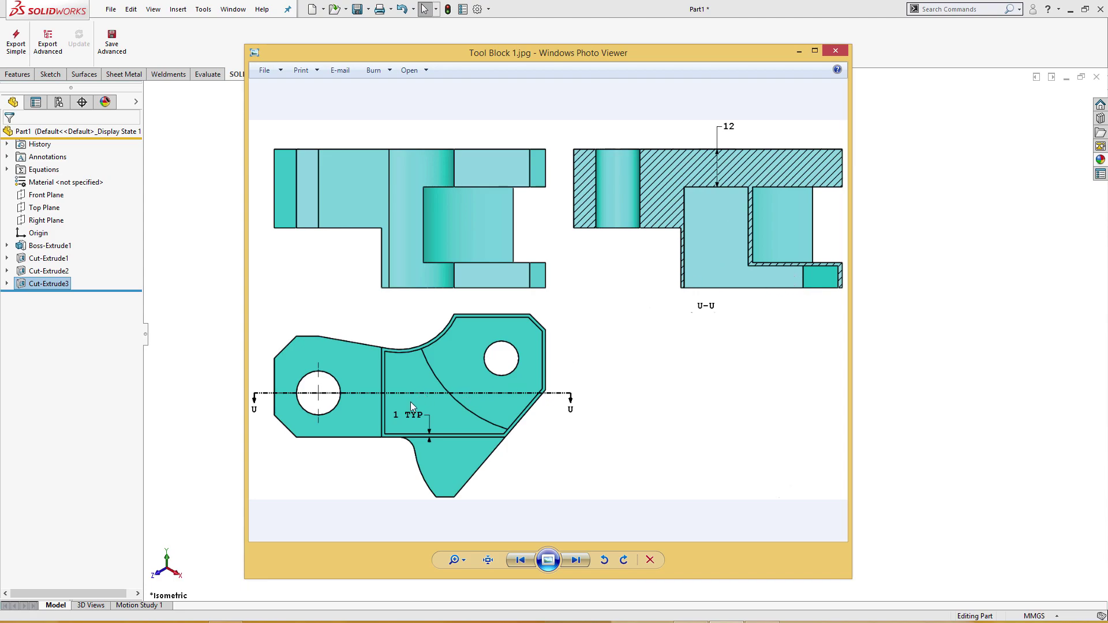
click(799, 51)
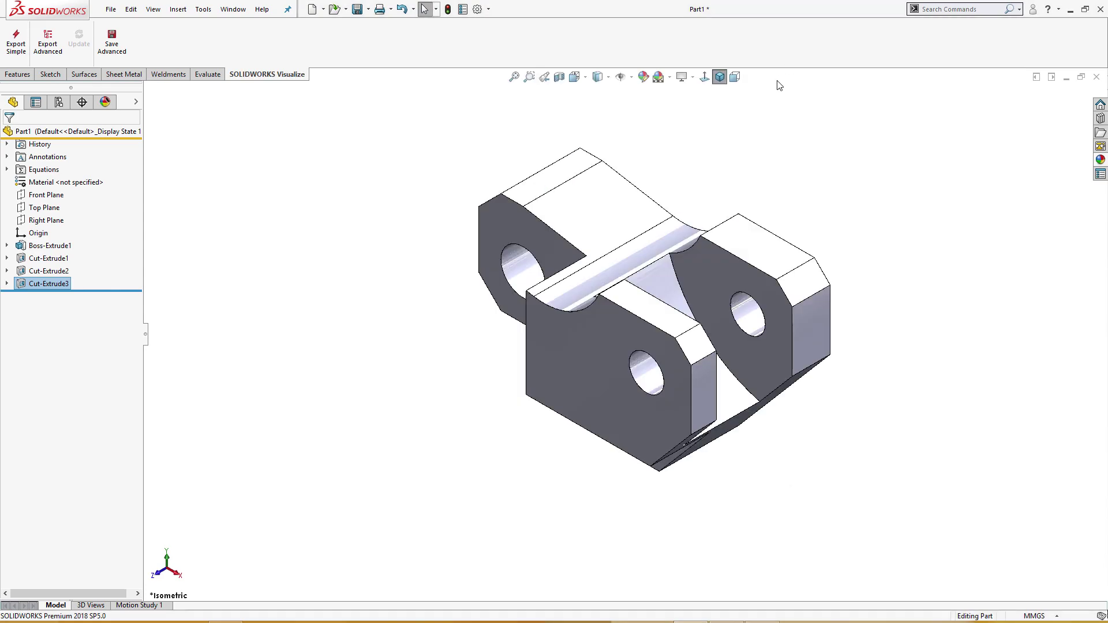
Start a sketch on the rear fork arm's inner face and show the model in wireframe with hidden lines visible
click(717, 288)
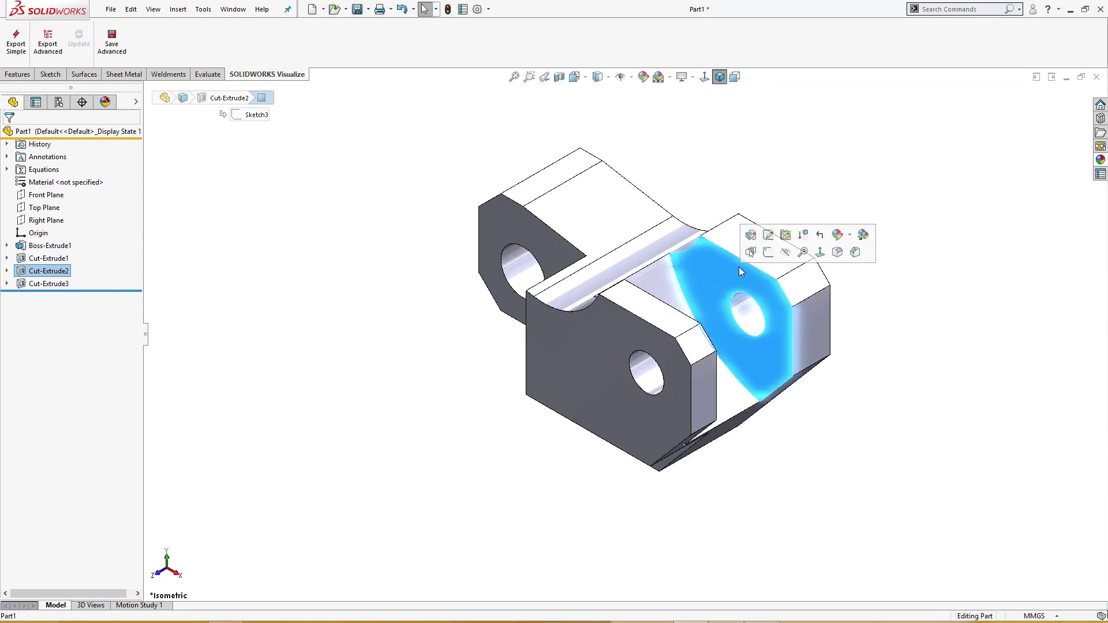
click(767, 253)
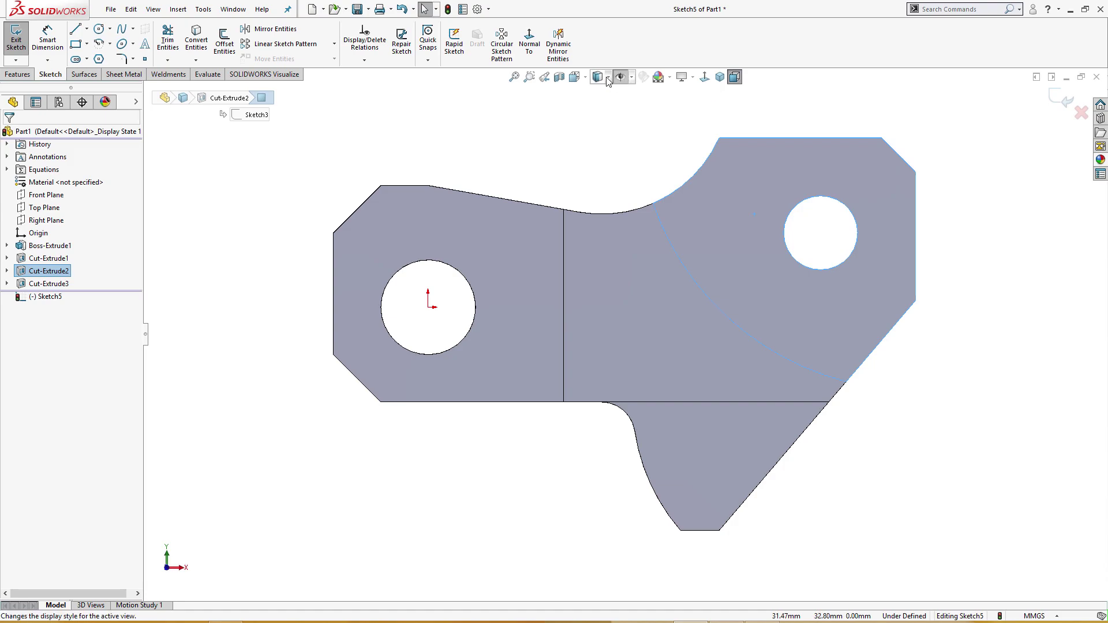
click(601, 141)
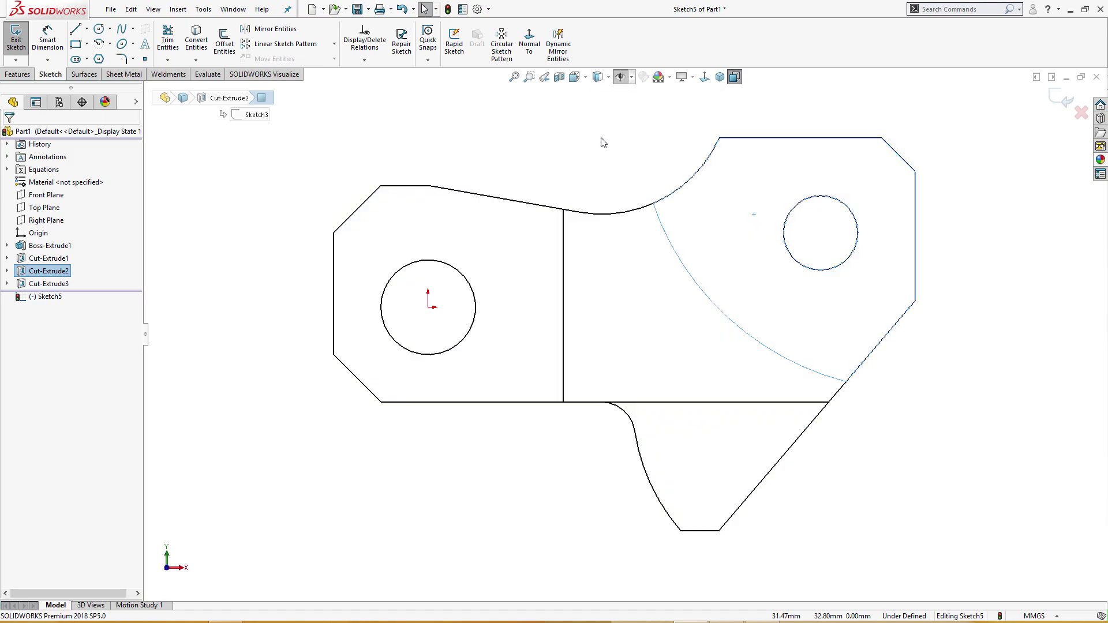
click(604, 143)
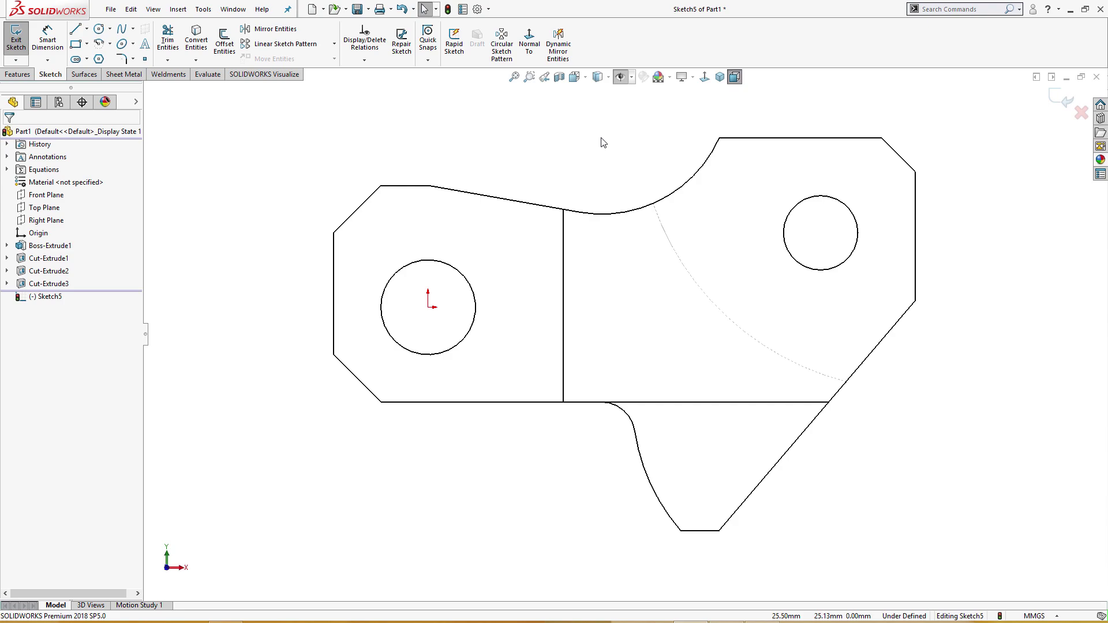
Offset the hidden R41 arc edge by 1 mm away from the 11 mm hole
click(224, 40)
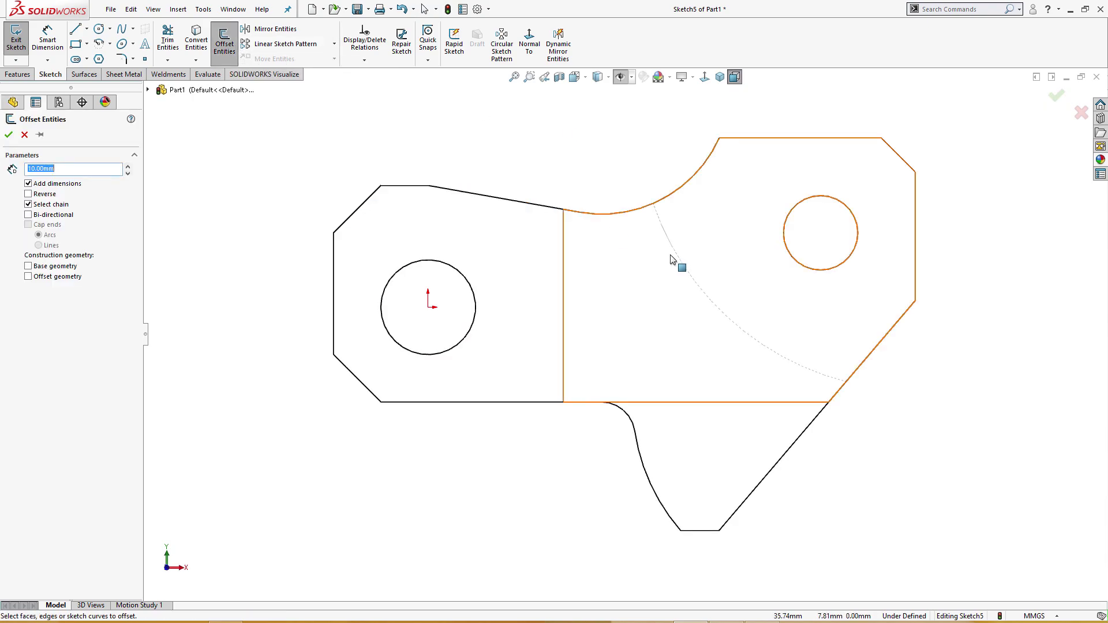
click(685, 269)
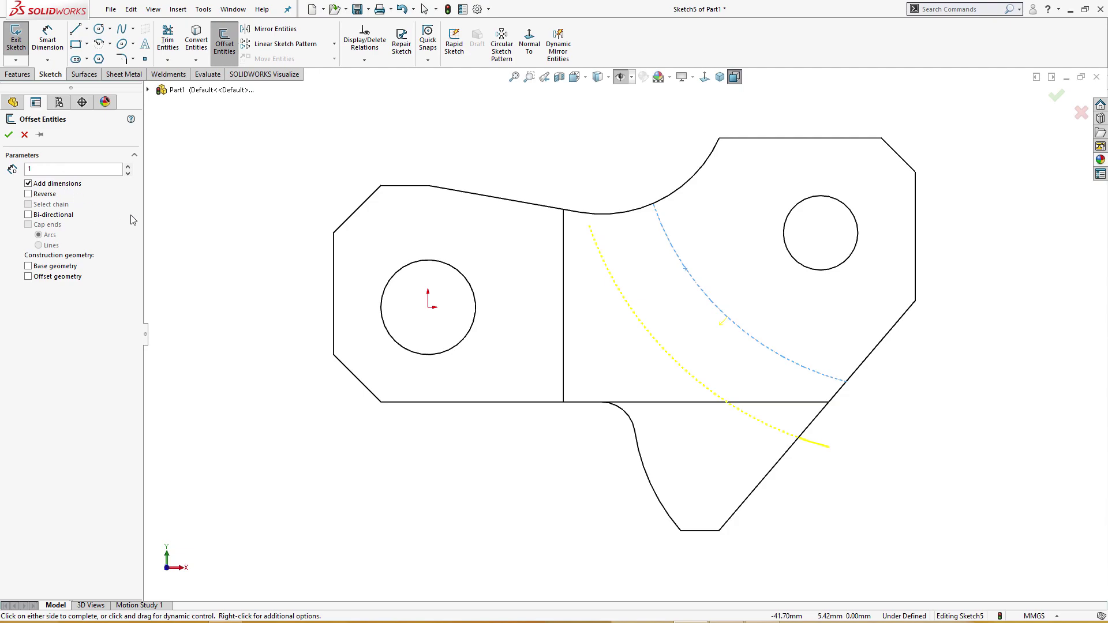
text(1)
key(Return)
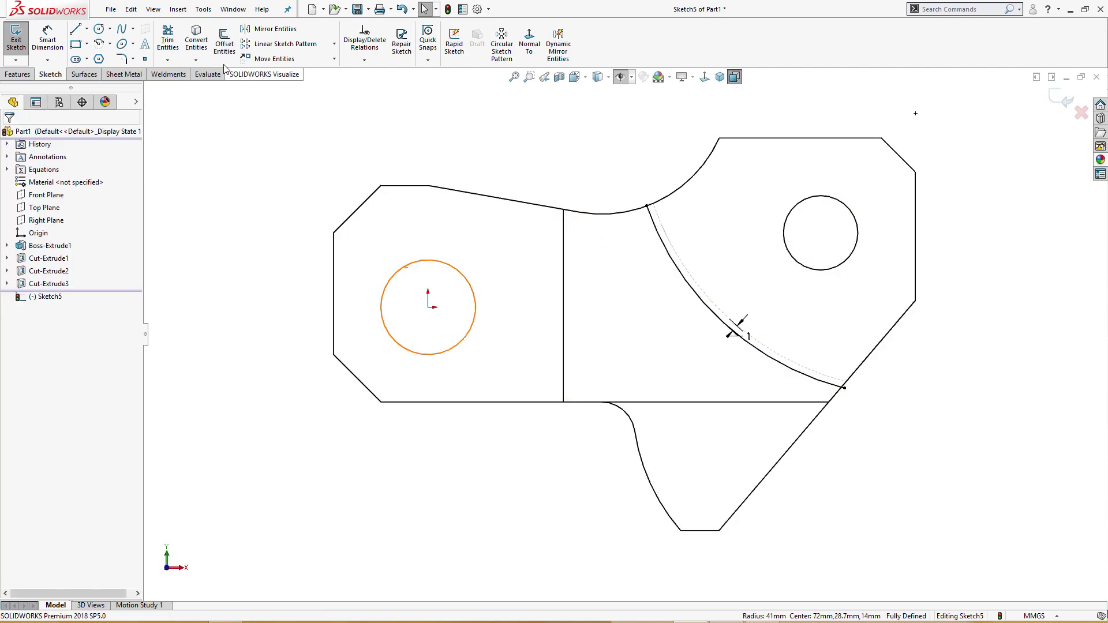
Offset the concave upper edge 1 mm inward into the body
click(224, 40)
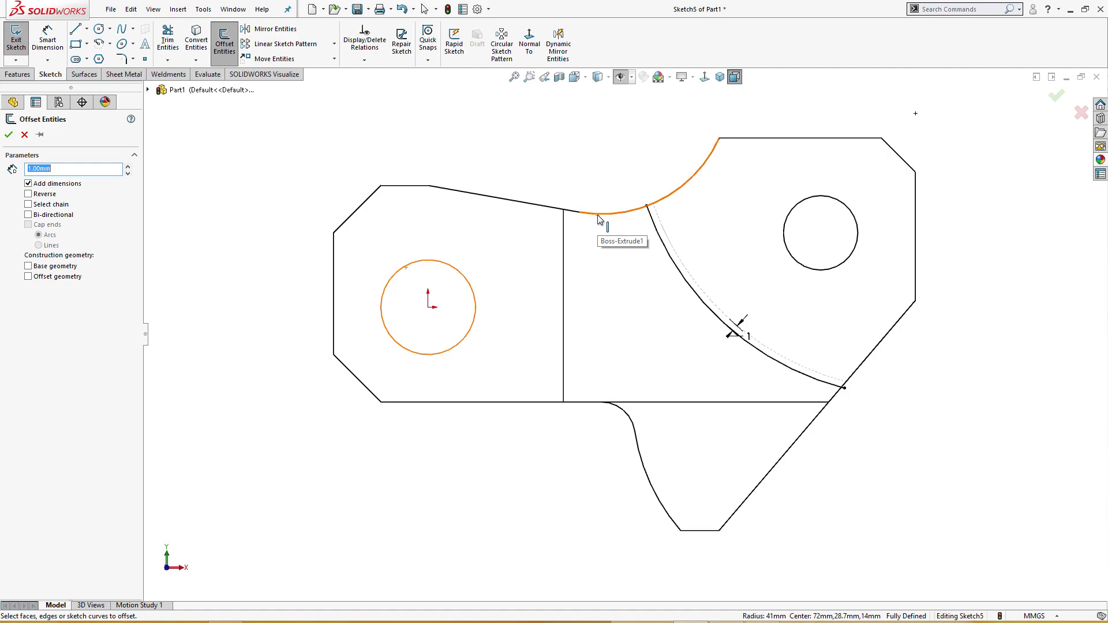
click(598, 217)
click(601, 265)
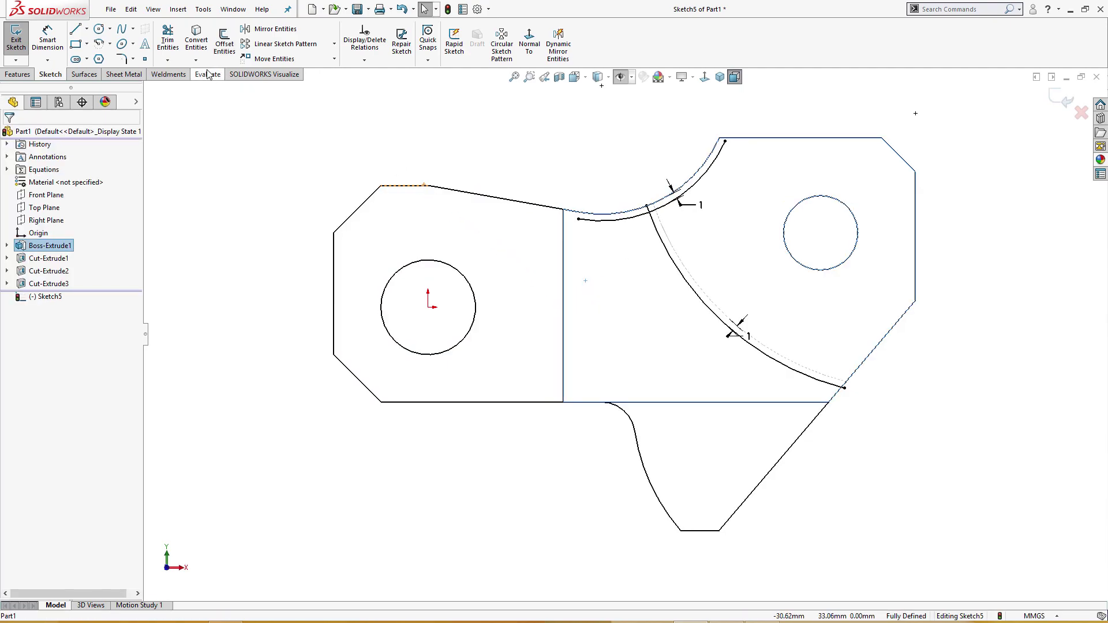
click(225, 46)
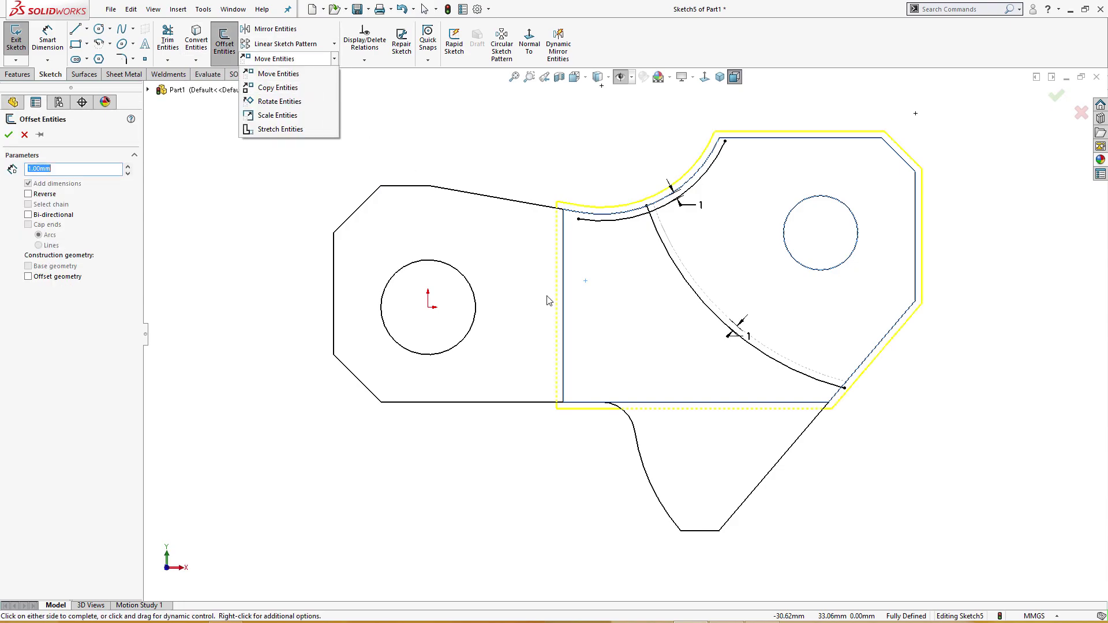
key(Escape)
key(Escape)
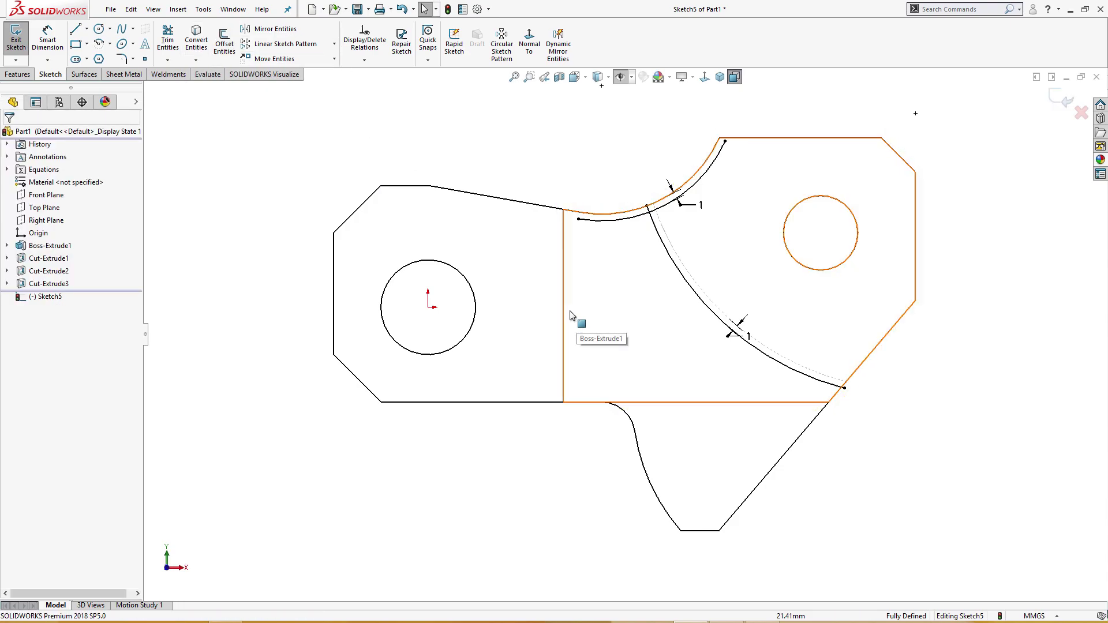
Offset the vertical step edge, the lower horizontal edge and the slanted edge 1 mm inward to complete the pocket outline
click(225, 43)
click(684, 402)
click(220, 55)
click(661, 356)
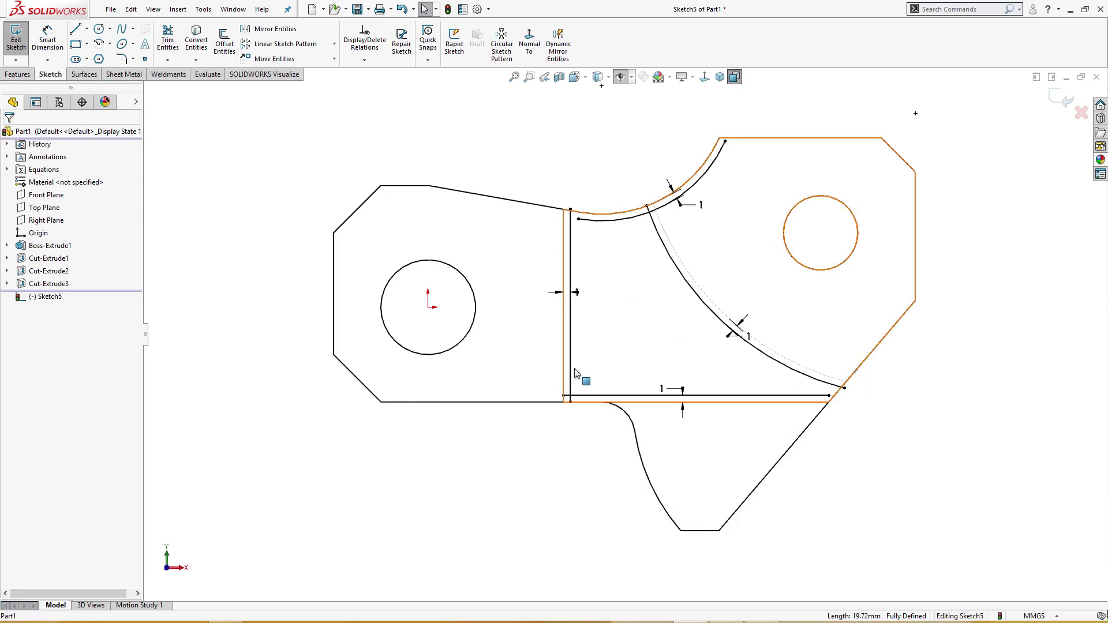
key(Return)
click(654, 350)
click(658, 351)
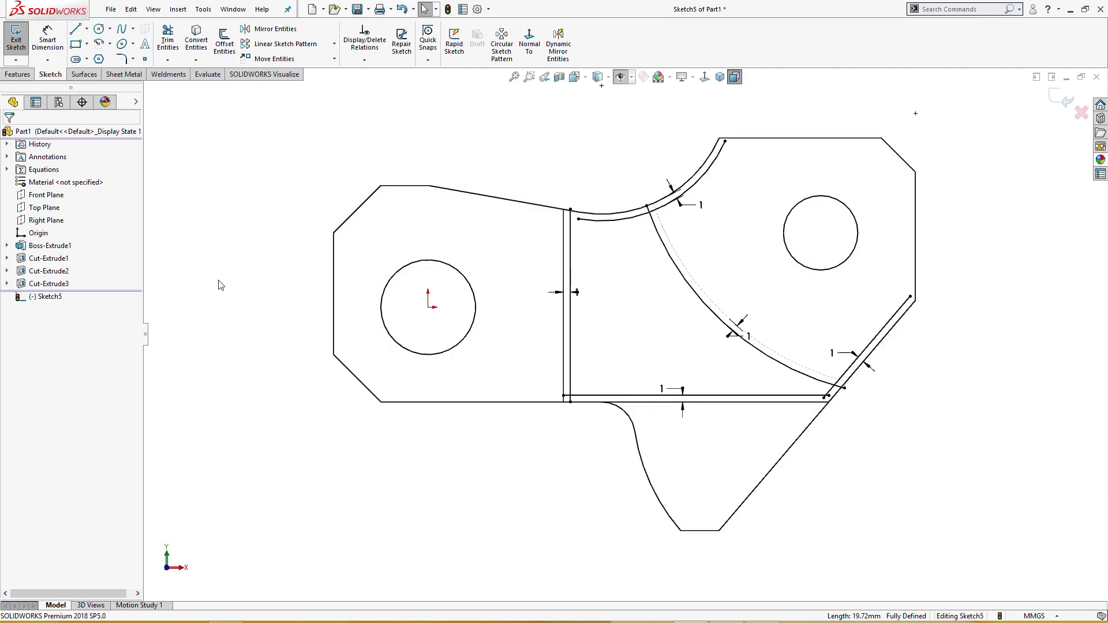
Corner-trim the short slanted offset line against the lower horizontal line and the offset R41 arc
key(s)
key(t)
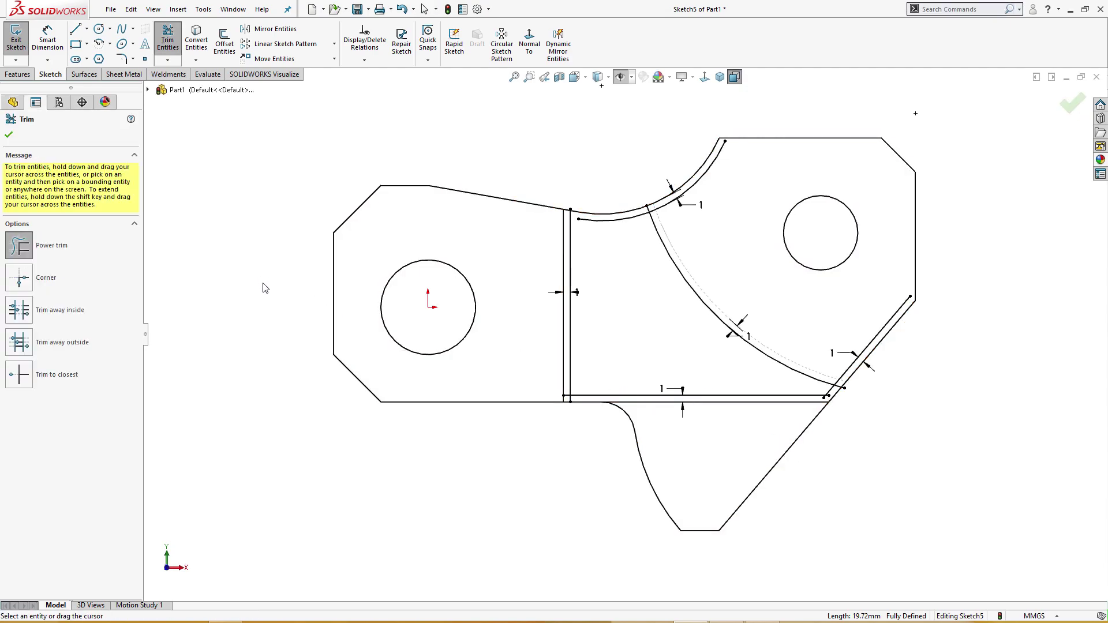
click(21, 280)
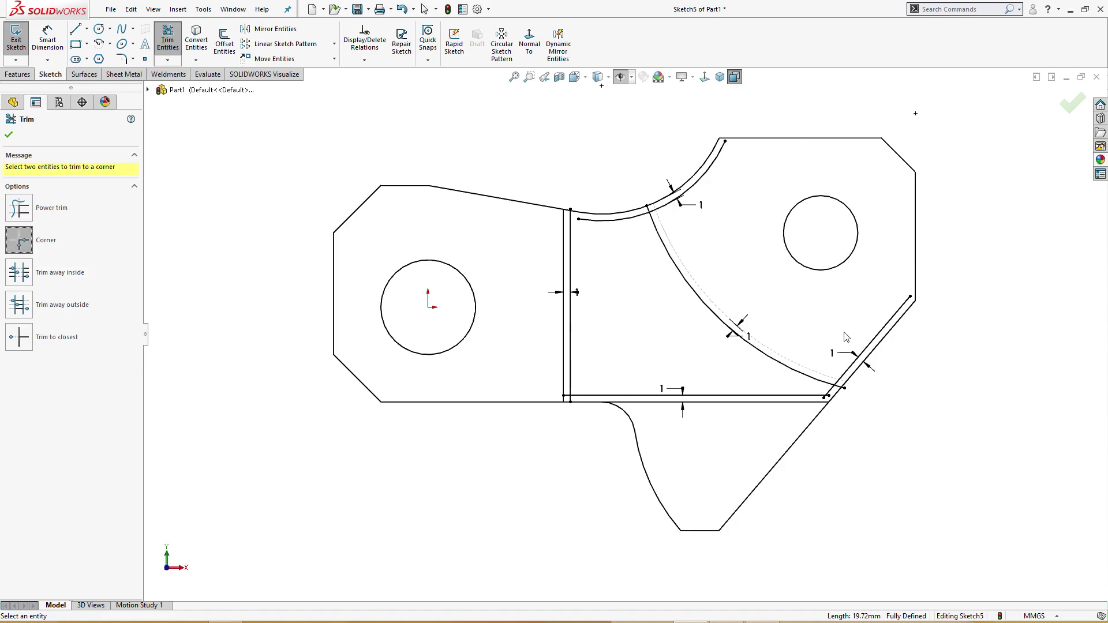
scroll(860, 386, down, 6)
click(748, 414)
click(763, 410)
click(774, 393)
click(771, 382)
scroll(623, 380, up, 3)
scroll(623, 381, up, 2)
scroll(460, 242, down, 5)
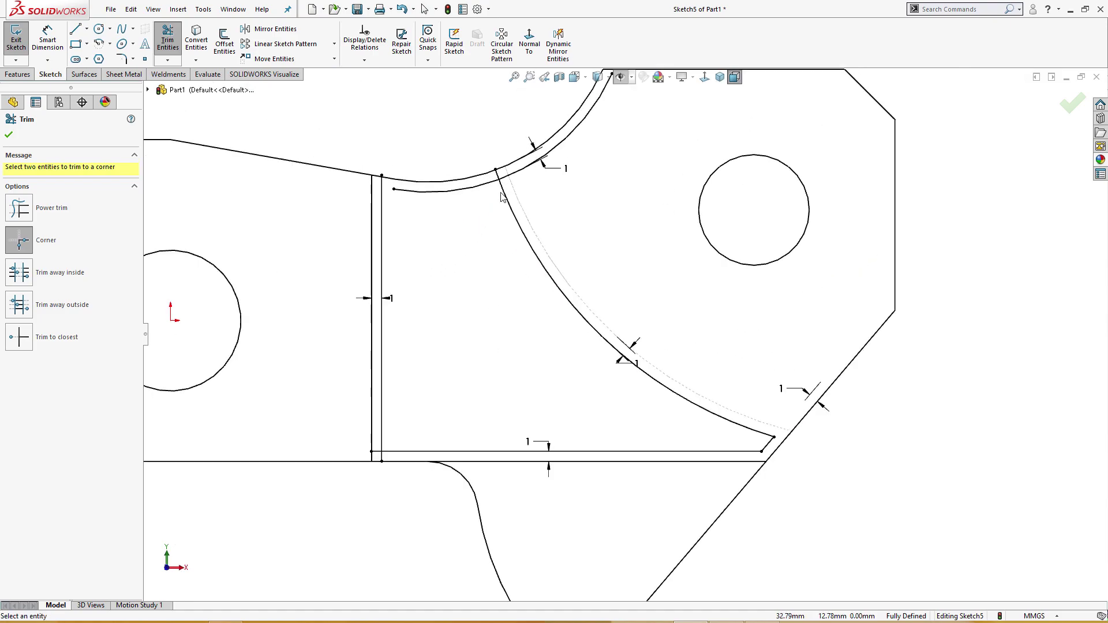
Corner-trim the upper arc with the R41 offset and the vertical line, and the vertical line with the lower line, closing the profile
click(518, 211)
click(518, 211)
click(442, 208)
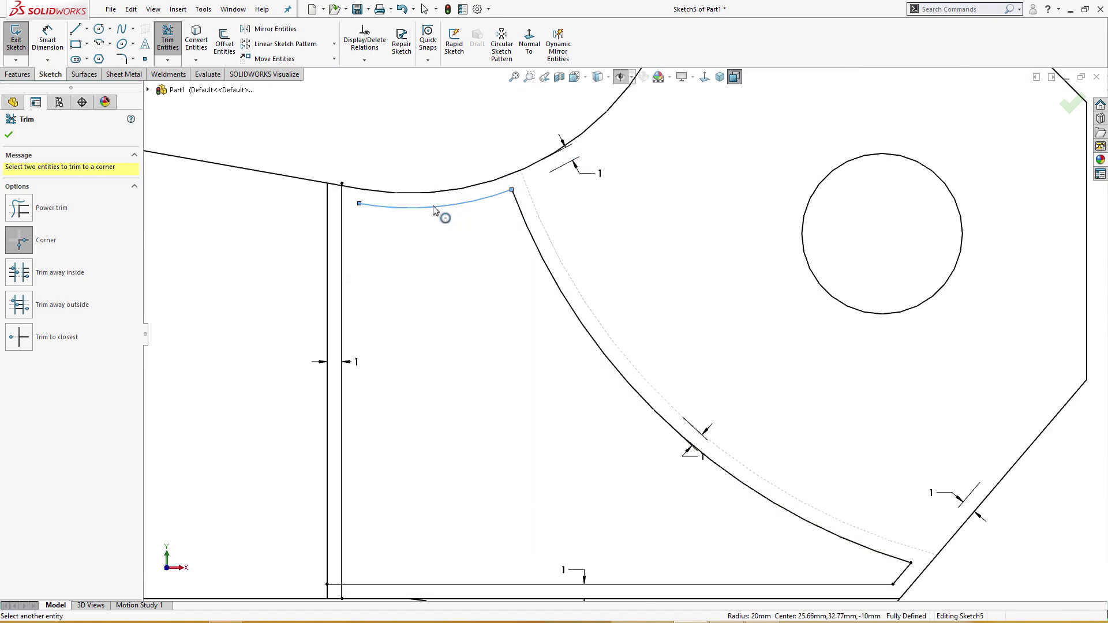
click(341, 268)
scroll(399, 418, up, 3)
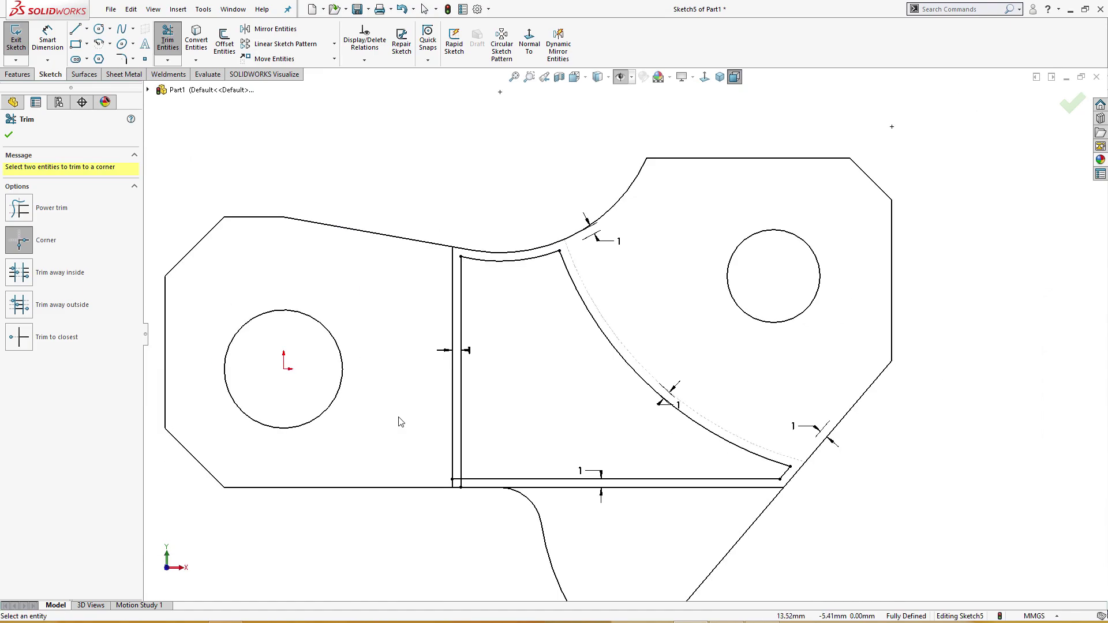
scroll(559, 547, down, 4)
click(567, 501)
click(535, 495)
scroll(577, 508, up, 2)
scroll(590, 511, up, 4)
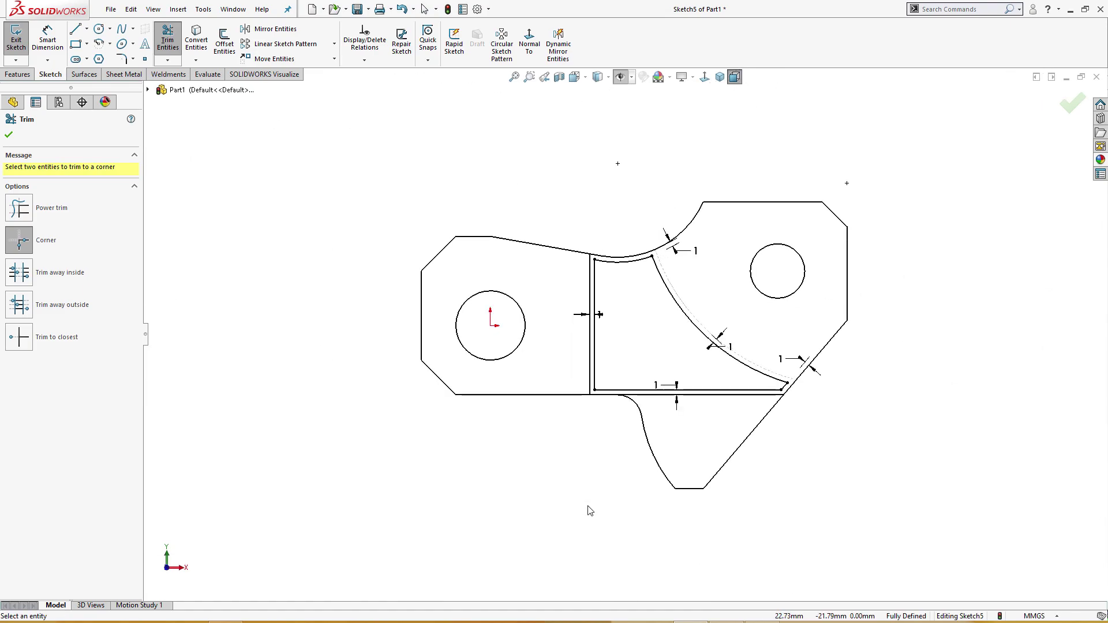
Cut-extrude the closed pocket profile Through All, with the direction reversed from the sketch plane
mouse_move(590, 511)
middle_down()
mouse_move(626, 495)
mouse_move(626, 517)
middle_up()
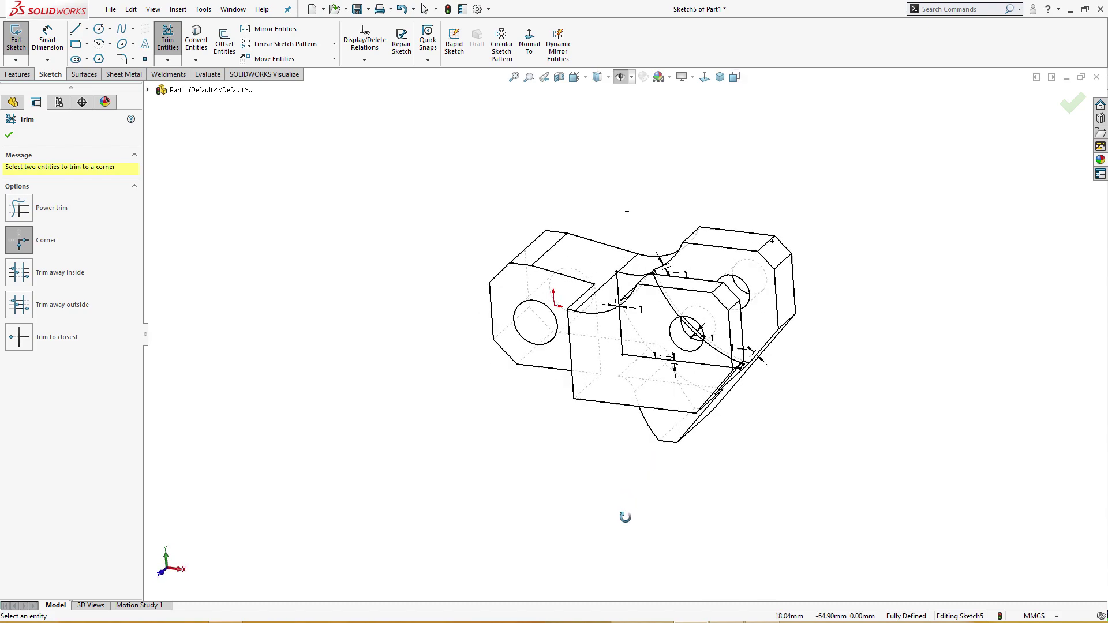
key(s)
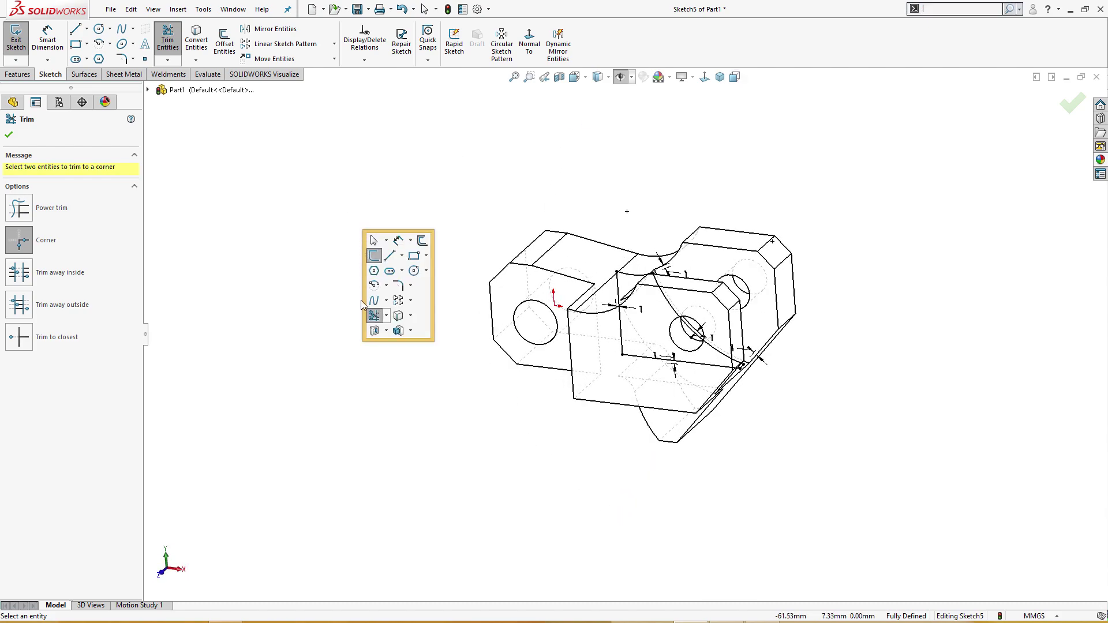
click(400, 331)
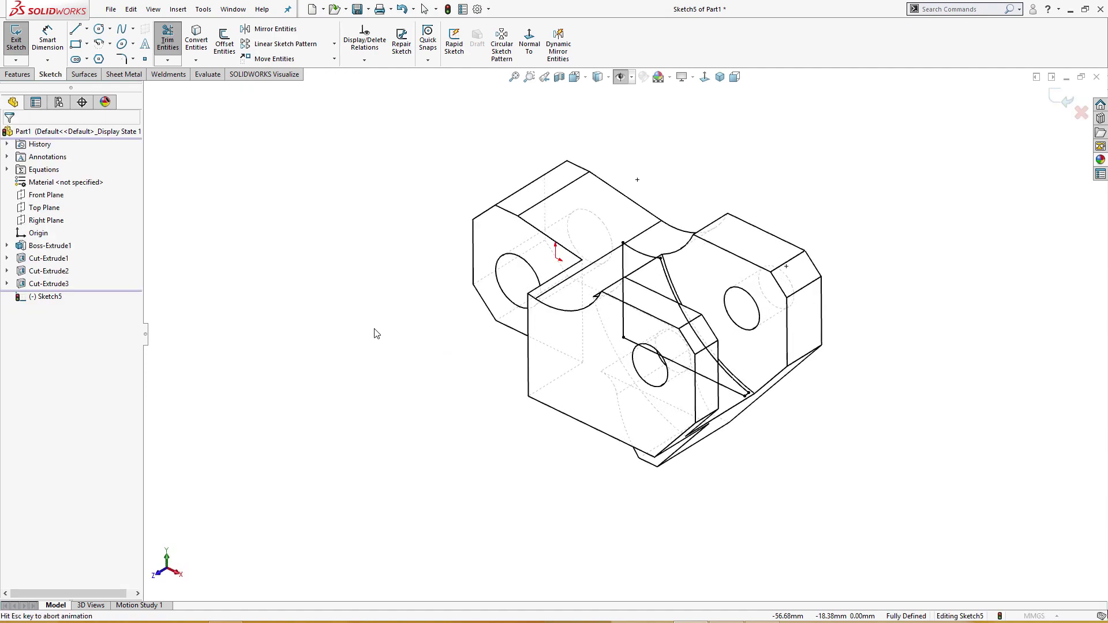
click(13, 205)
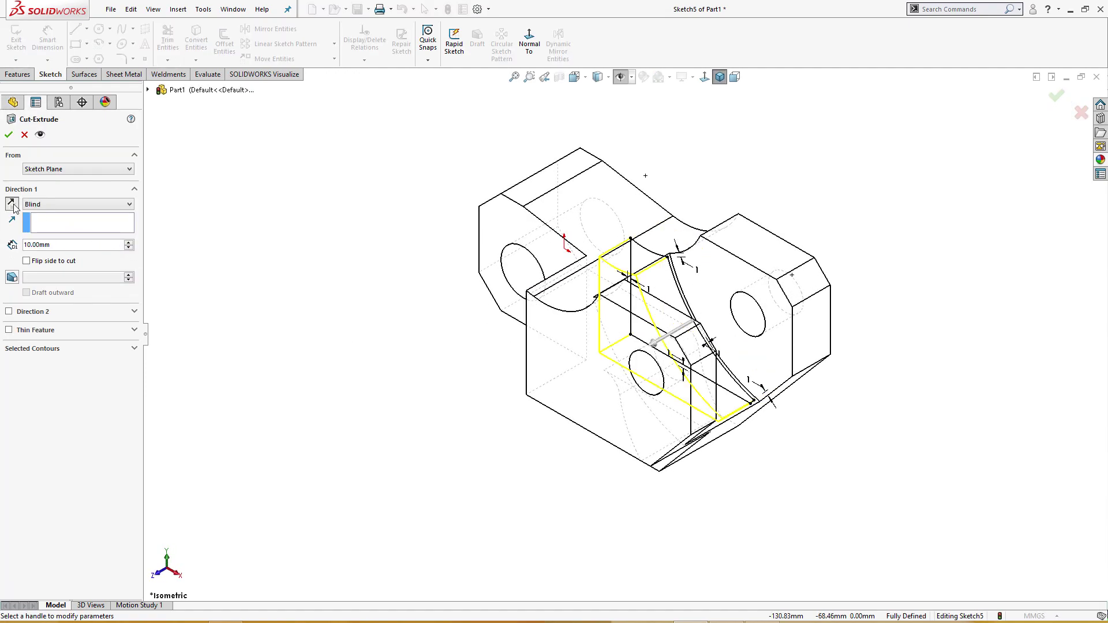
click(48, 204)
click(49, 220)
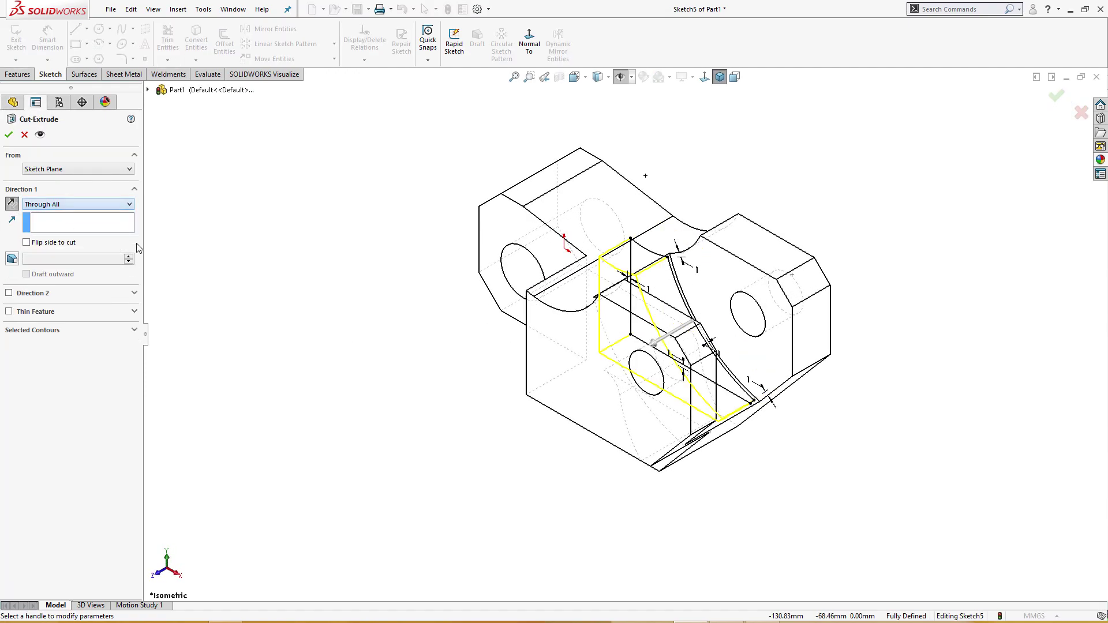
click(8, 136)
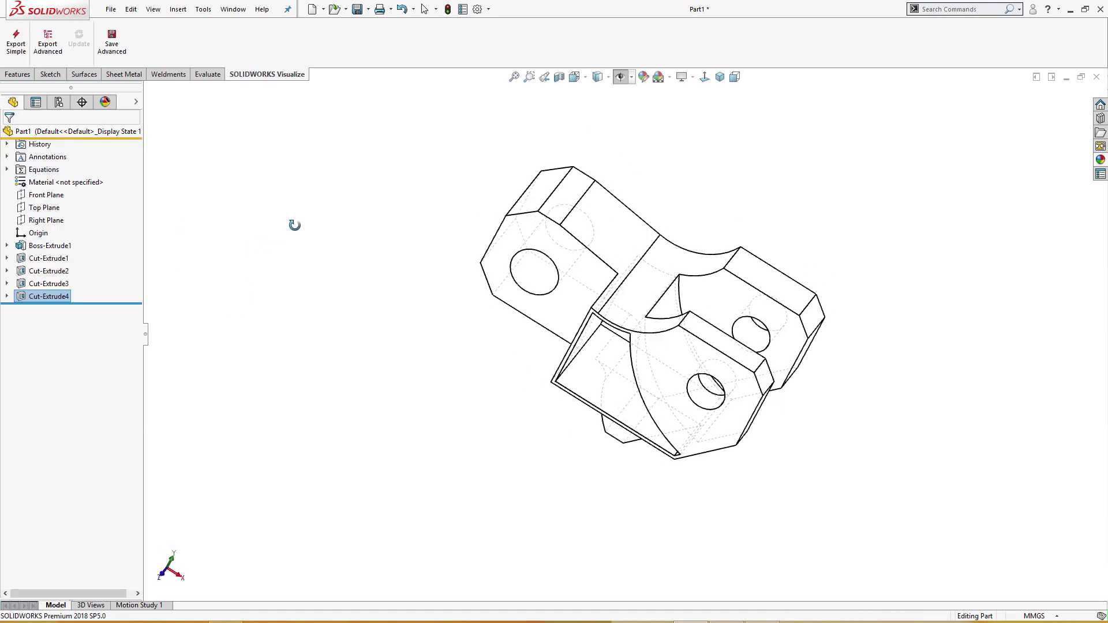
Set the model's display style to shaded with edges
click(598, 77)
click(598, 88)
mouse_move(352, 248)
middle_down()
mouse_move(418, 216)
mouse_move(482, 292)
middle_up()
Start a sketch on the front fork arm's outer face and offset the whole face outline 1 mm inward
click(737, 351)
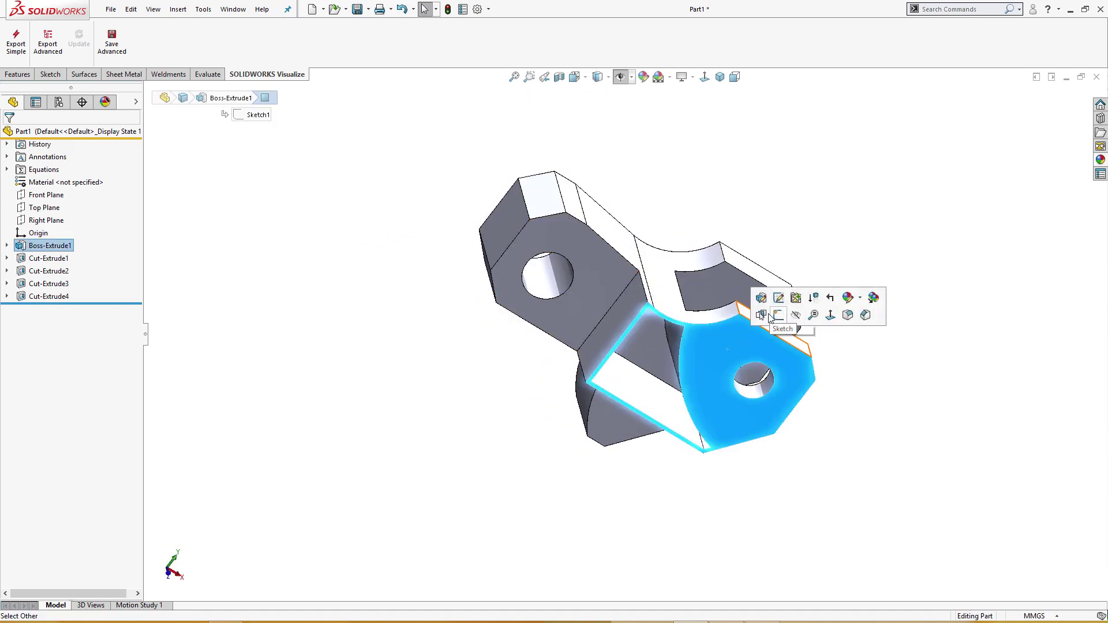
click(777, 316)
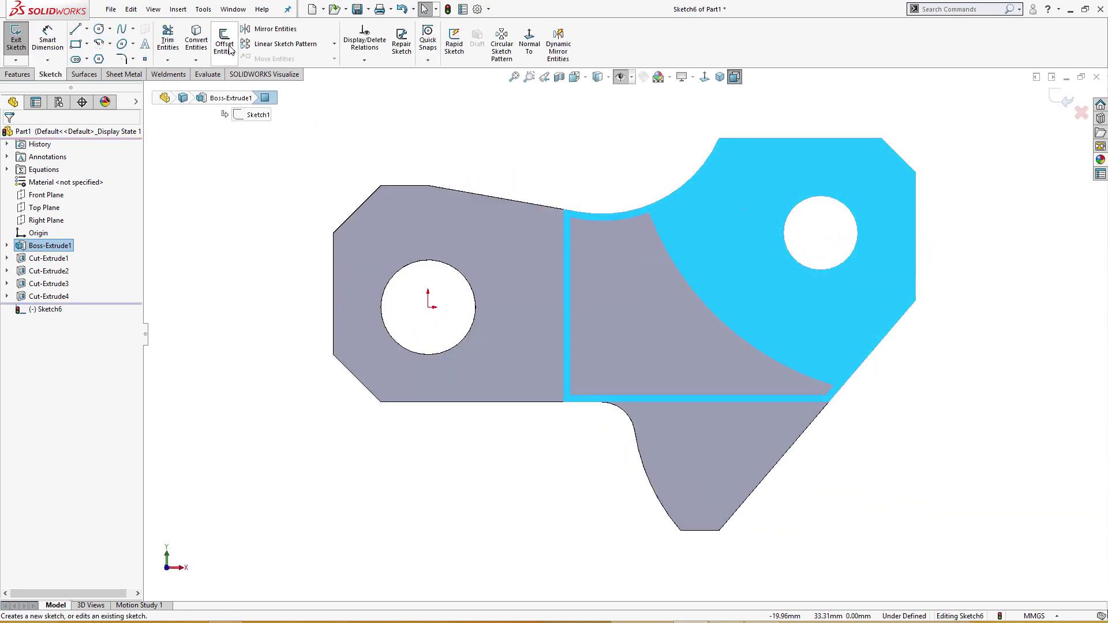
click(228, 52)
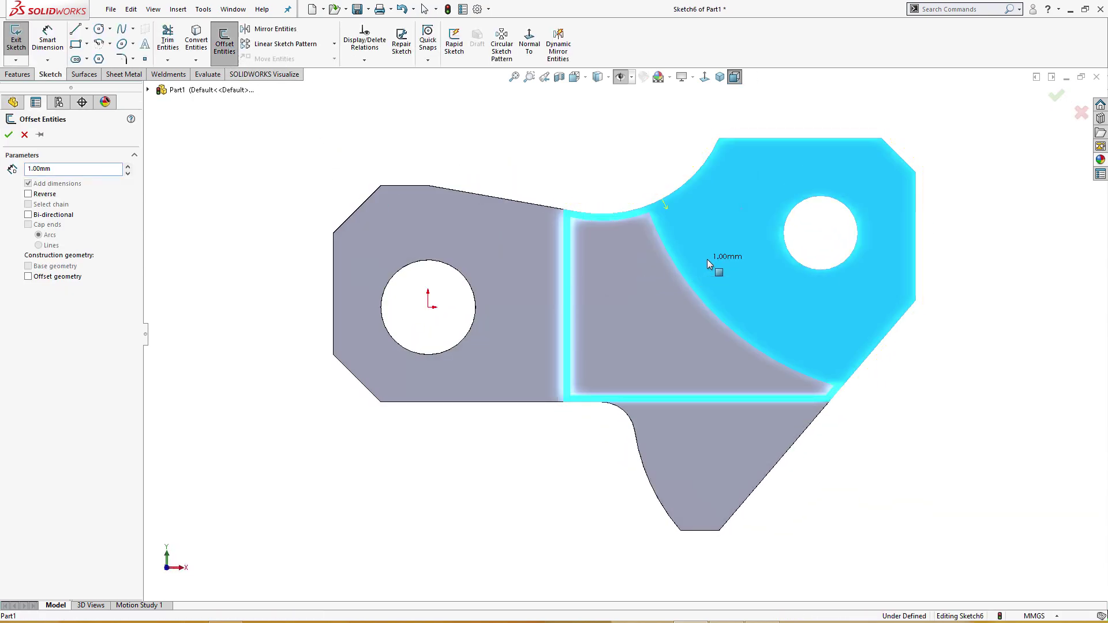
click(707, 259)
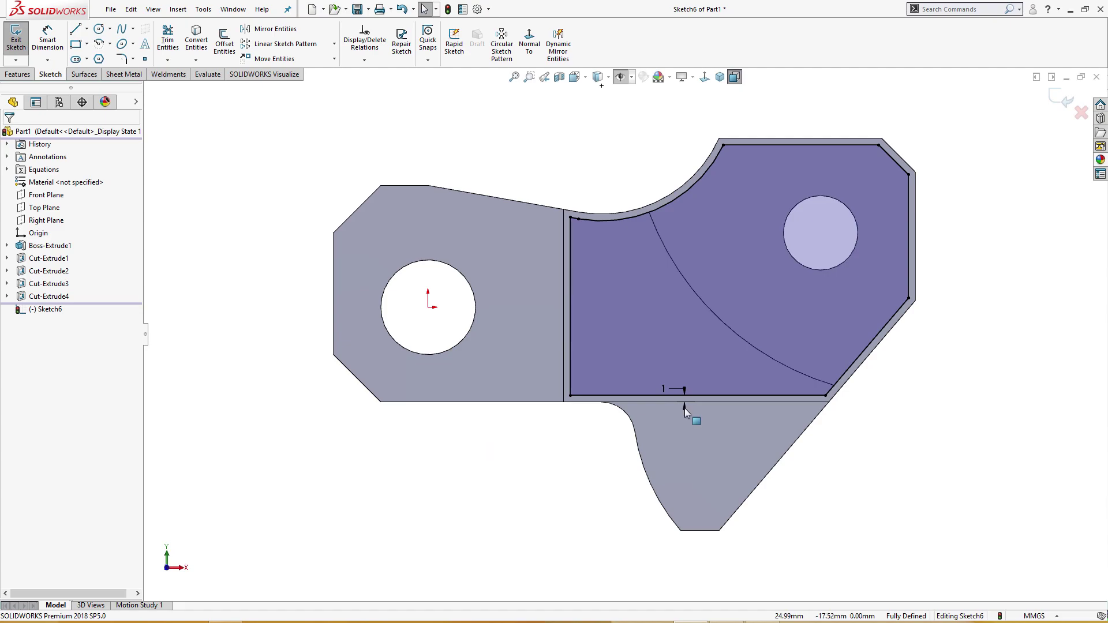
Cut-extrude the offset outline using Offset From Surface, 1 mm from the front fork arm's inner face
key(s)
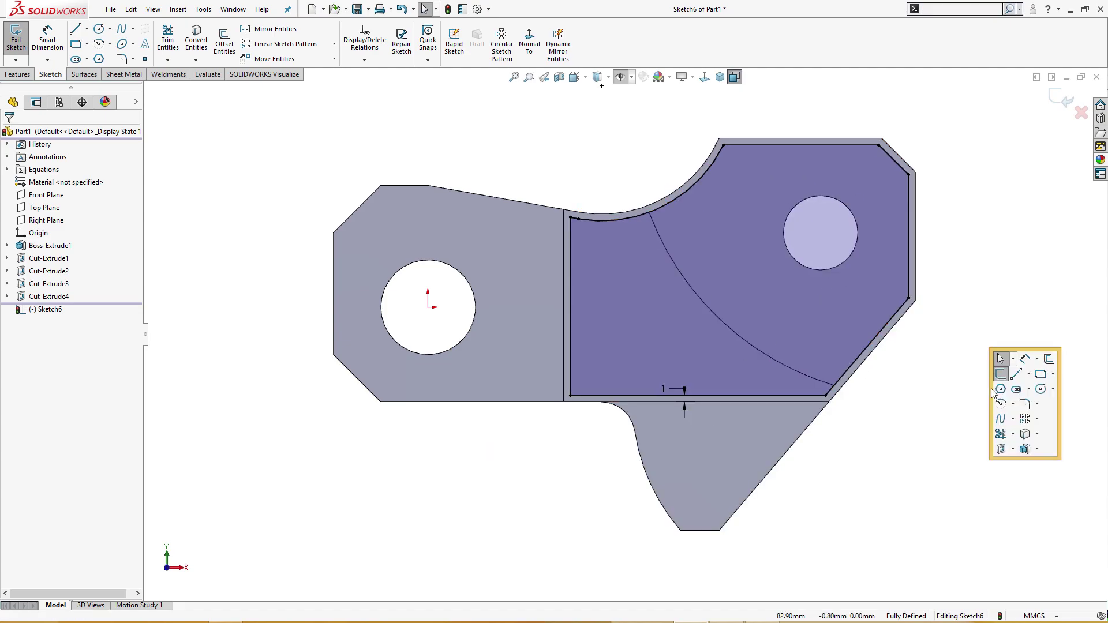
click(1001, 449)
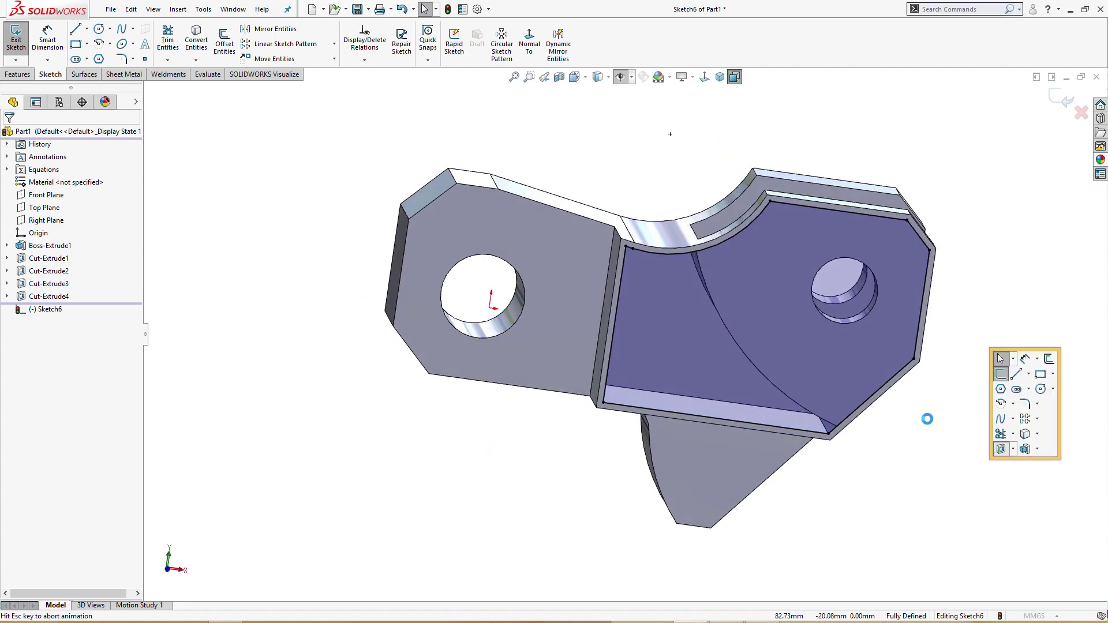
middle_drag(902, 432, 804, 441)
click(58, 203)
click(60, 260)
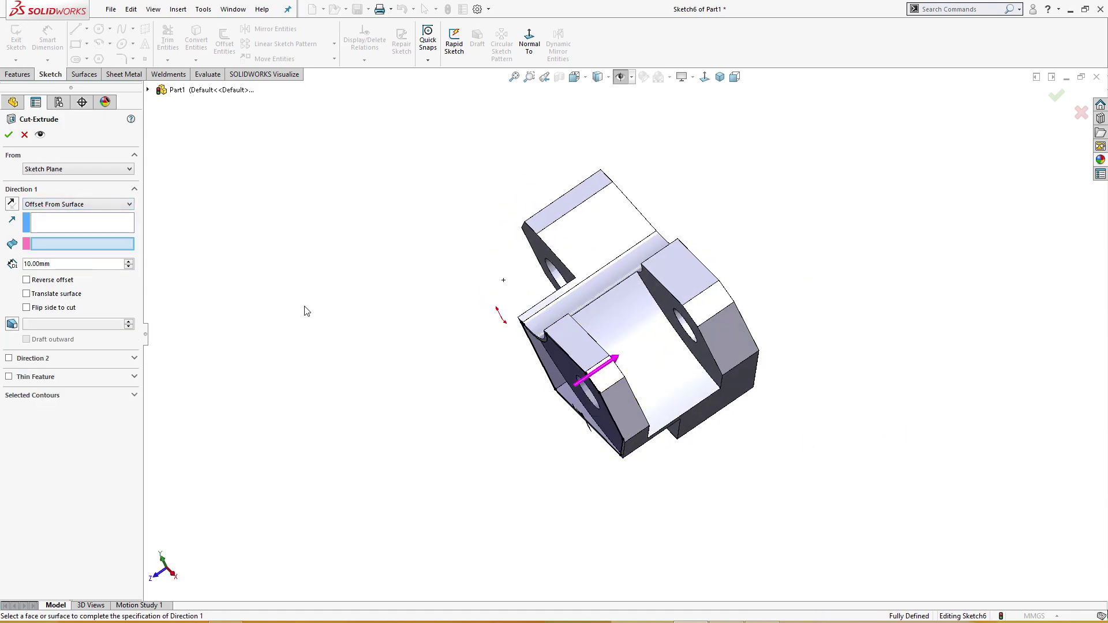
middle_drag(306, 310, 245, 319)
click(536, 352)
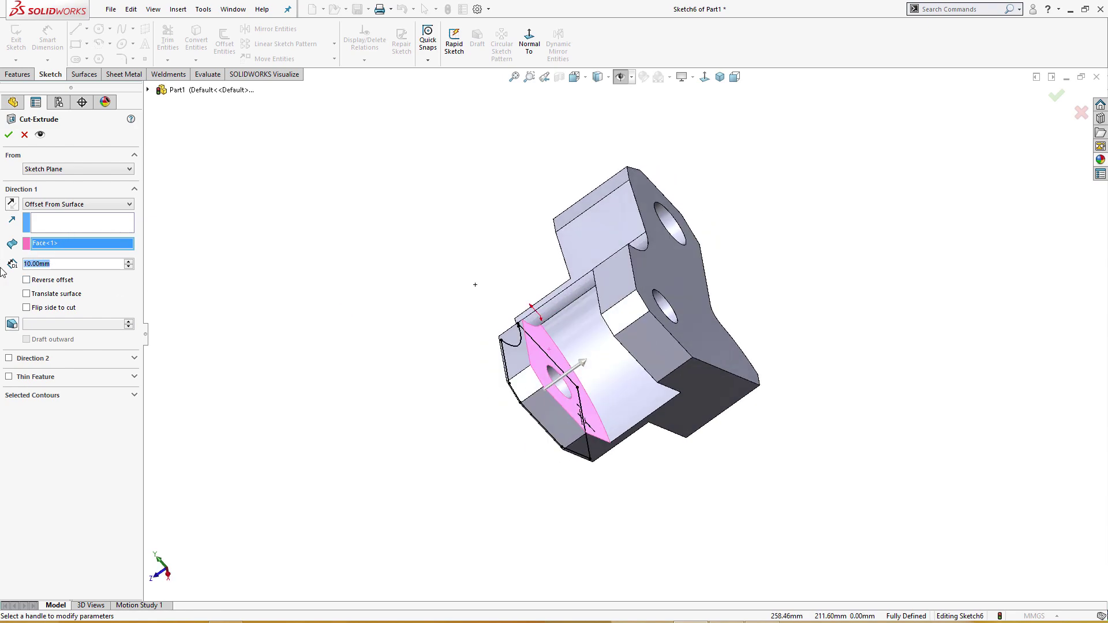
text(1)
key(Return)
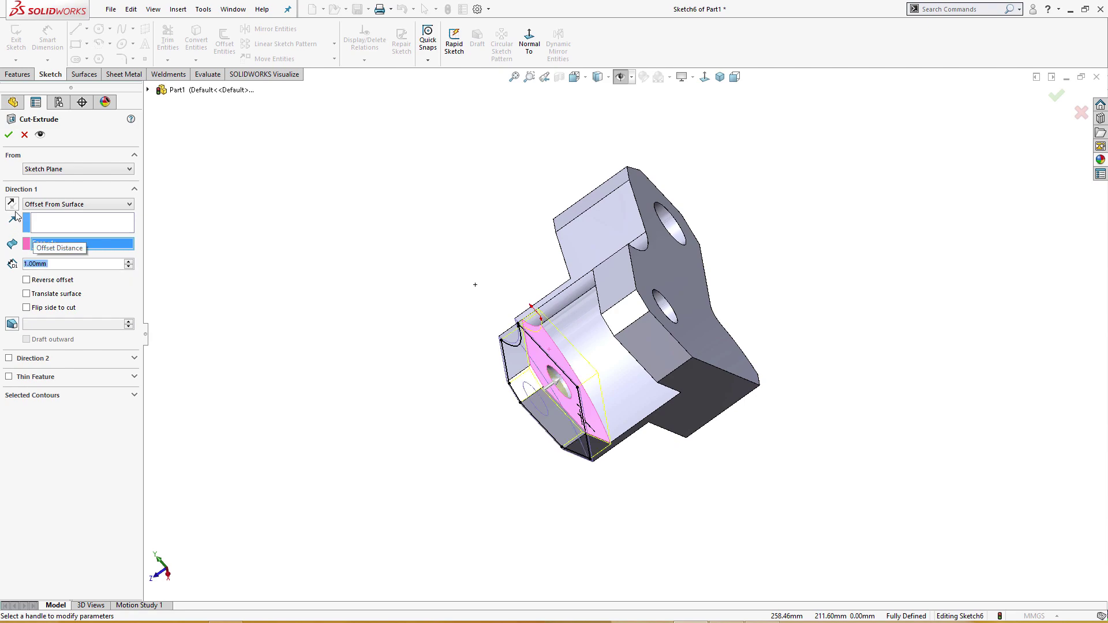
click(8, 135)
middle_drag(250, 257, 371, 184)
key(ctrl+7)
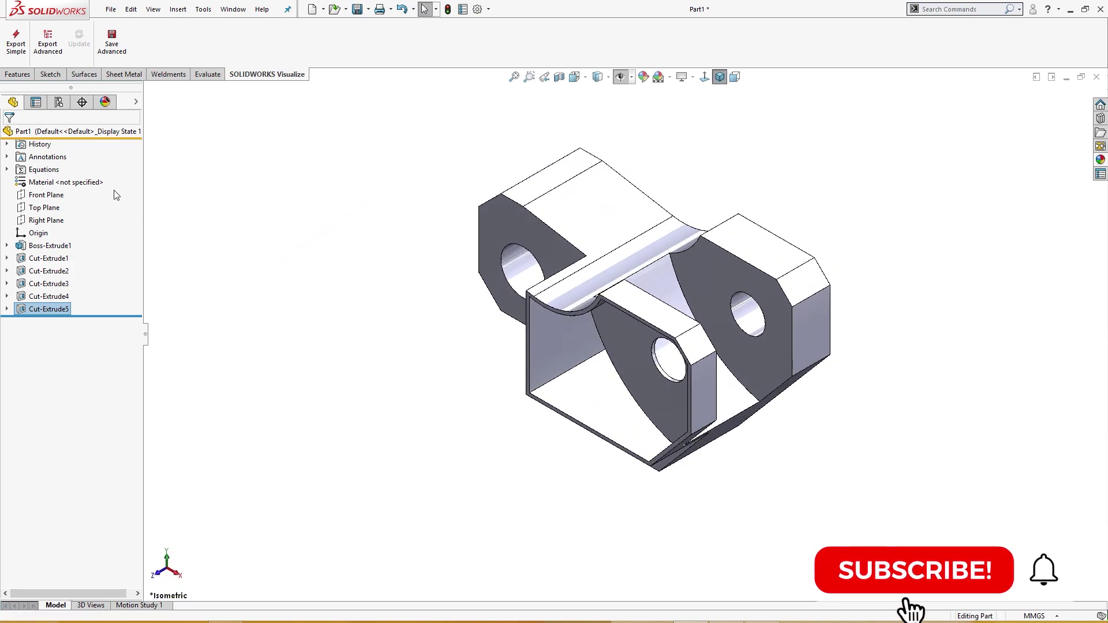
Assign AISI 1020 as the part's material
right_click(80, 189)
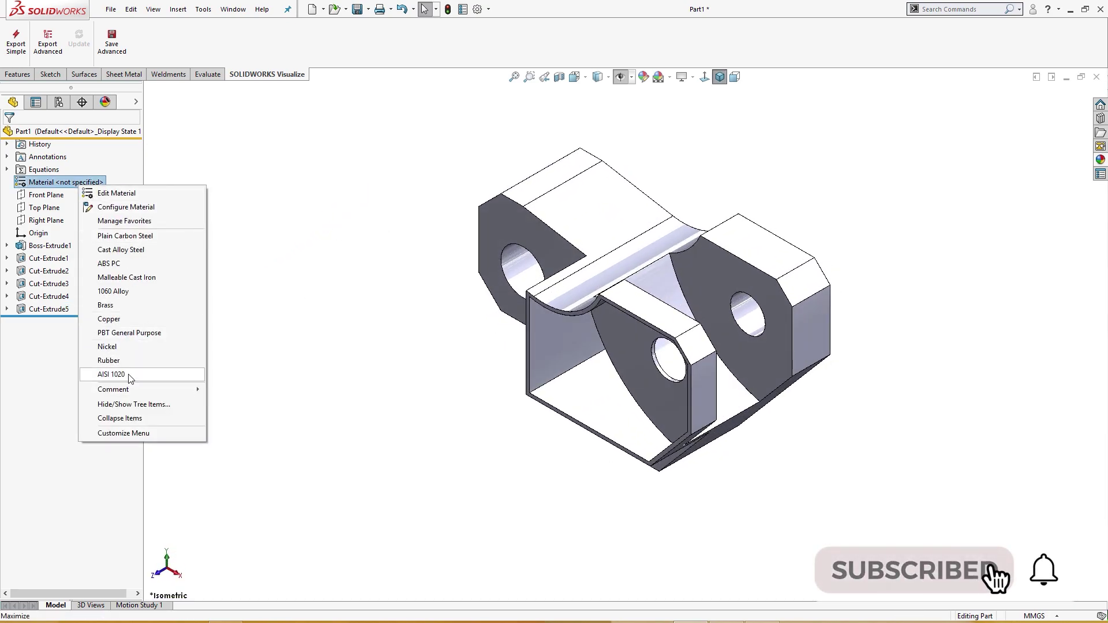
click(111, 374)
middle_drag(245, 366, 252, 392)
key(ctrl+7)
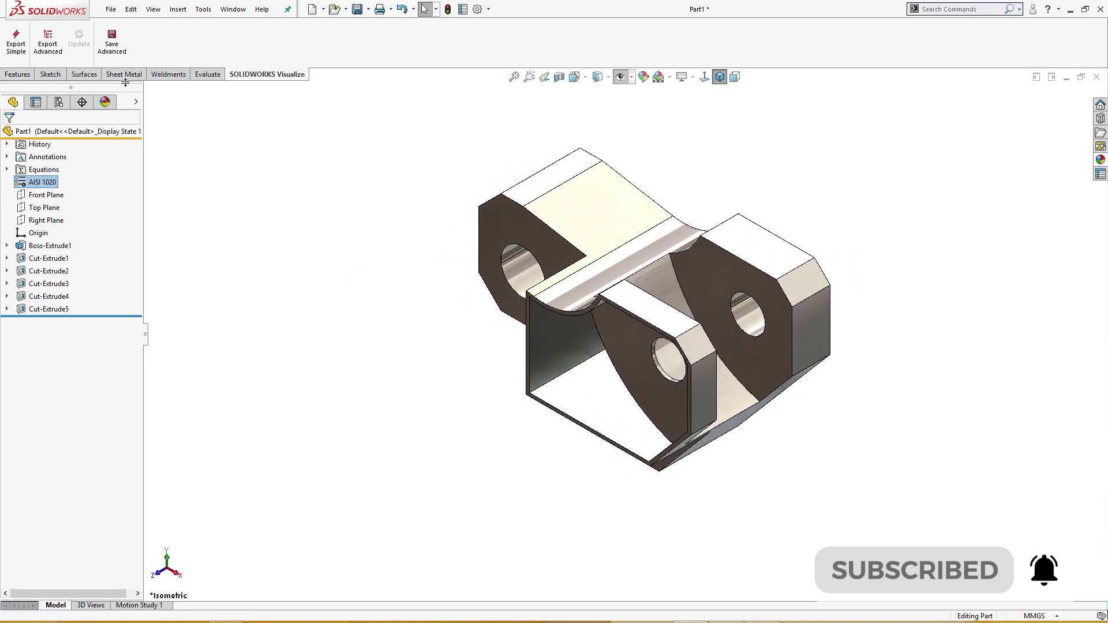
Check the part's mass in Mass Properties, then close the report
click(208, 74)
click(81, 41)
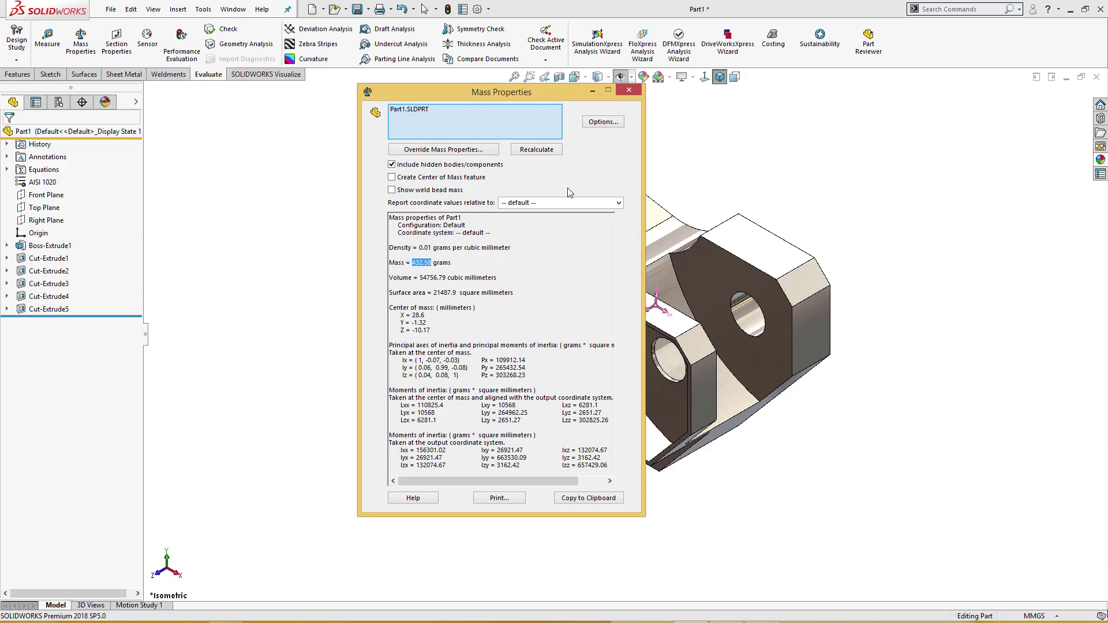
click(629, 90)
mouse_move(425, 248)
middle_down()
mouse_move(497, 231)
mouse_move(430, 257)
middle_up()
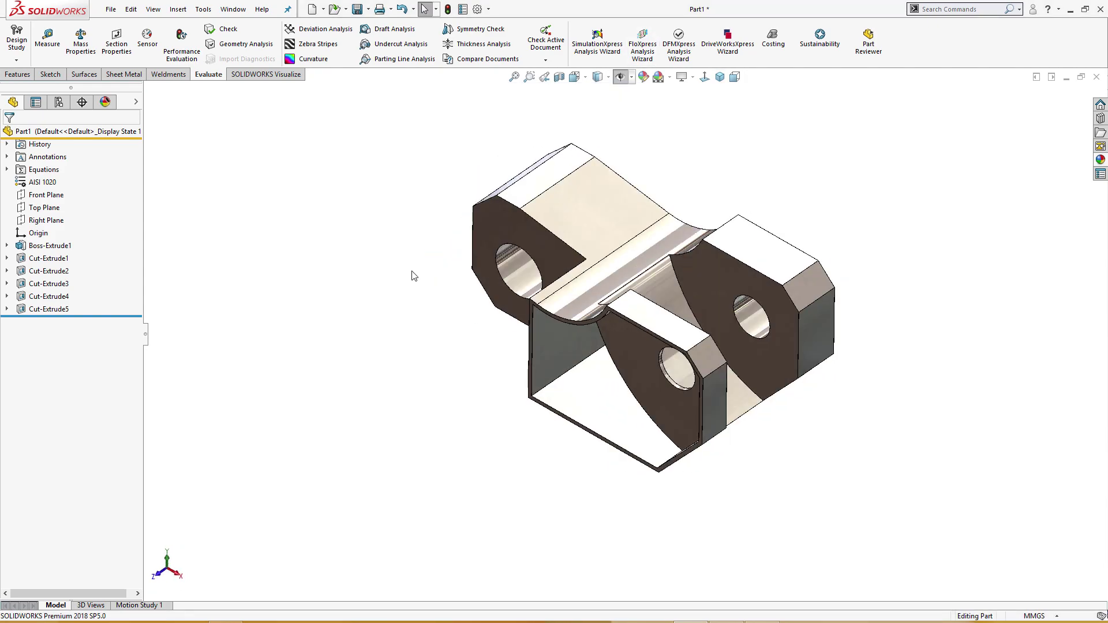
key(ctrl+7)
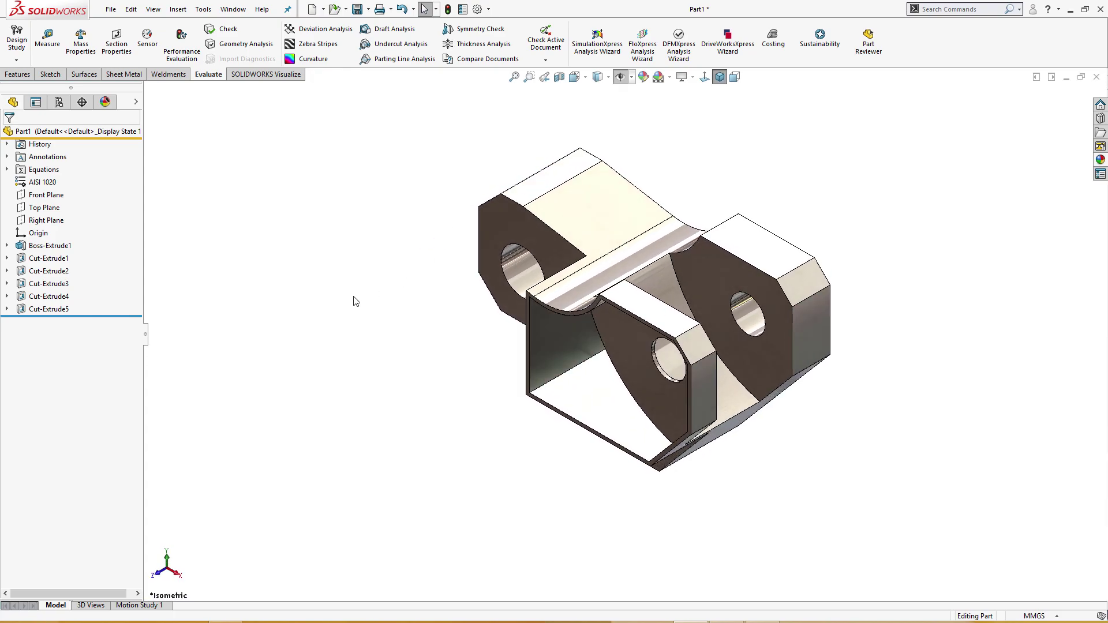
mouse_move(356, 301)
middle_down()
mouse_move(398, 272)
mouse_move(367, 299)
middle_up()
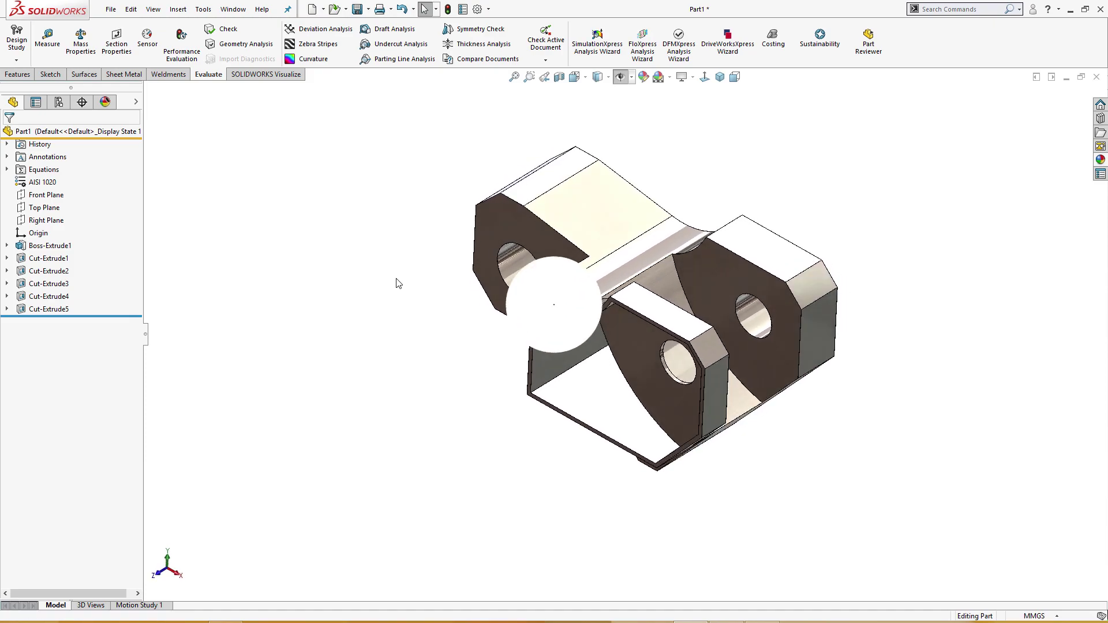